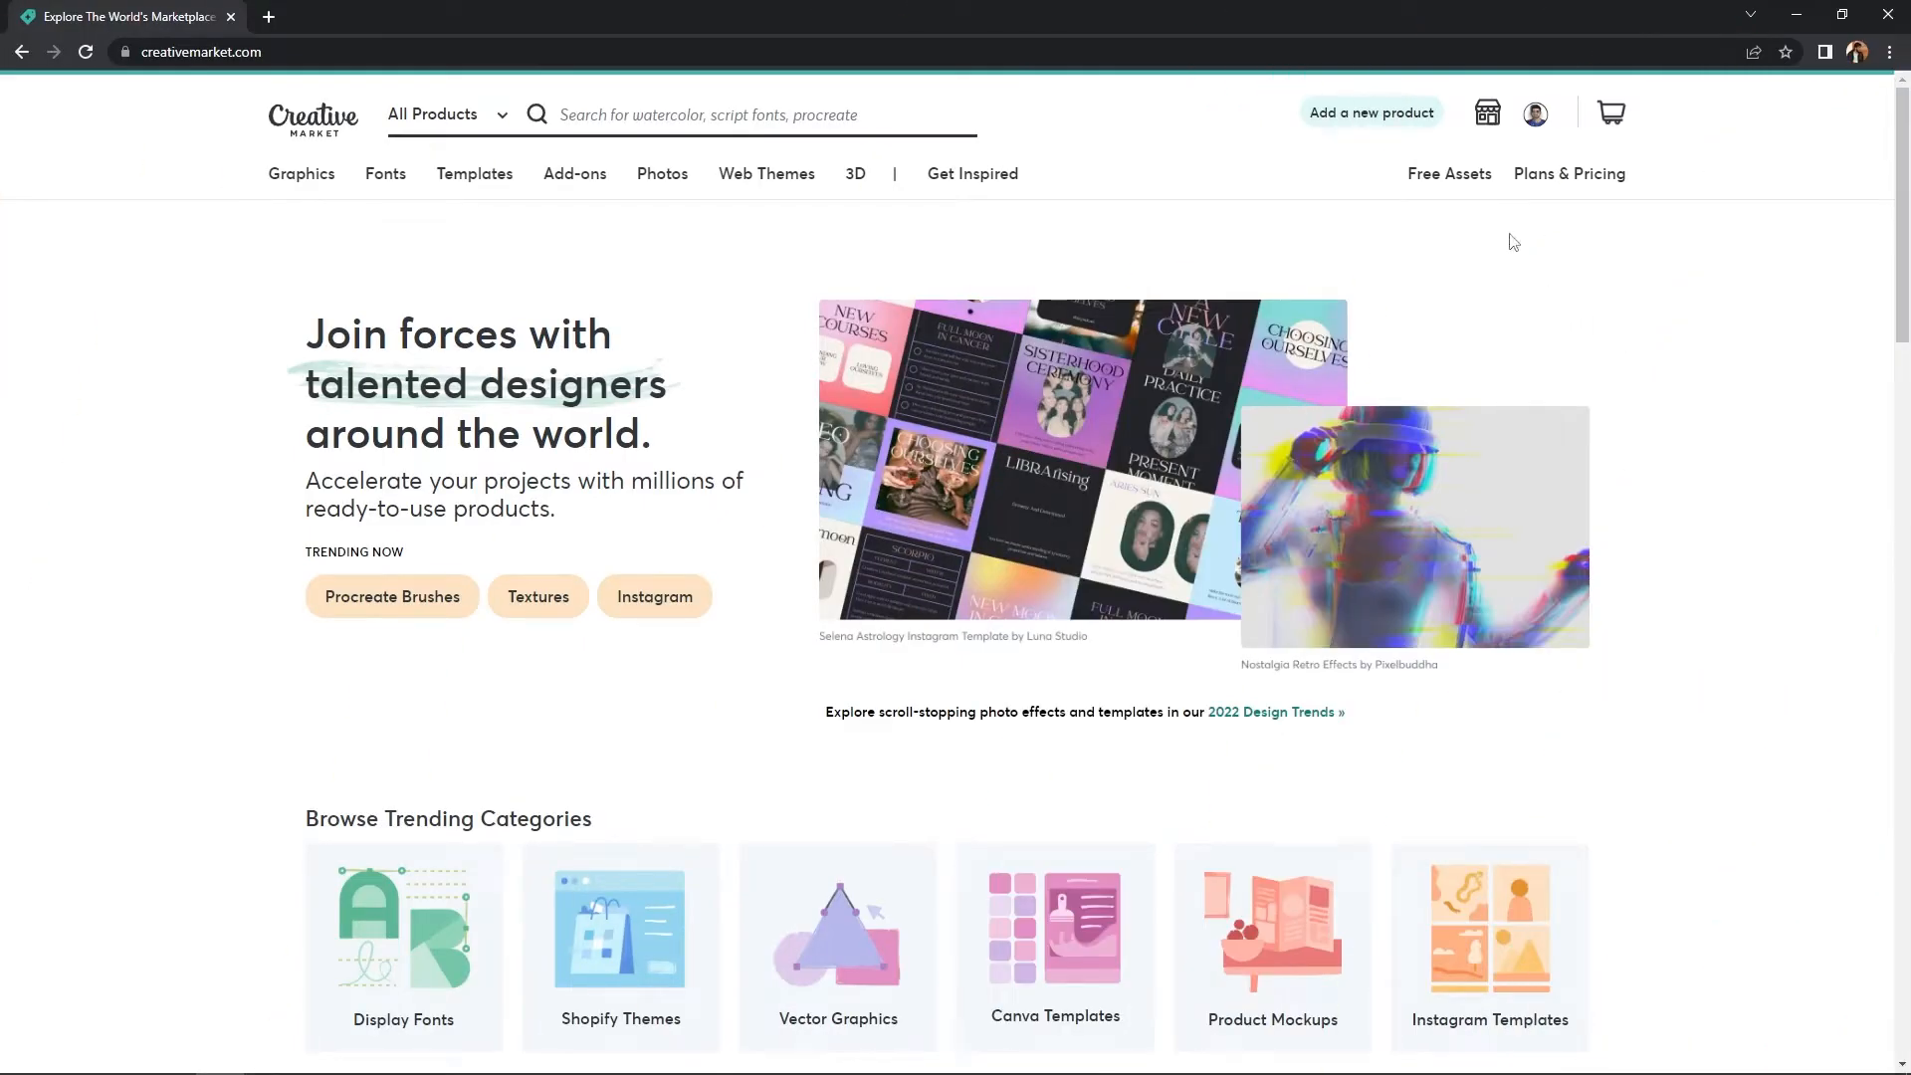
- Bring up the shop dropdown menu from the storefront icon in the header
mouse_move(1490, 117)
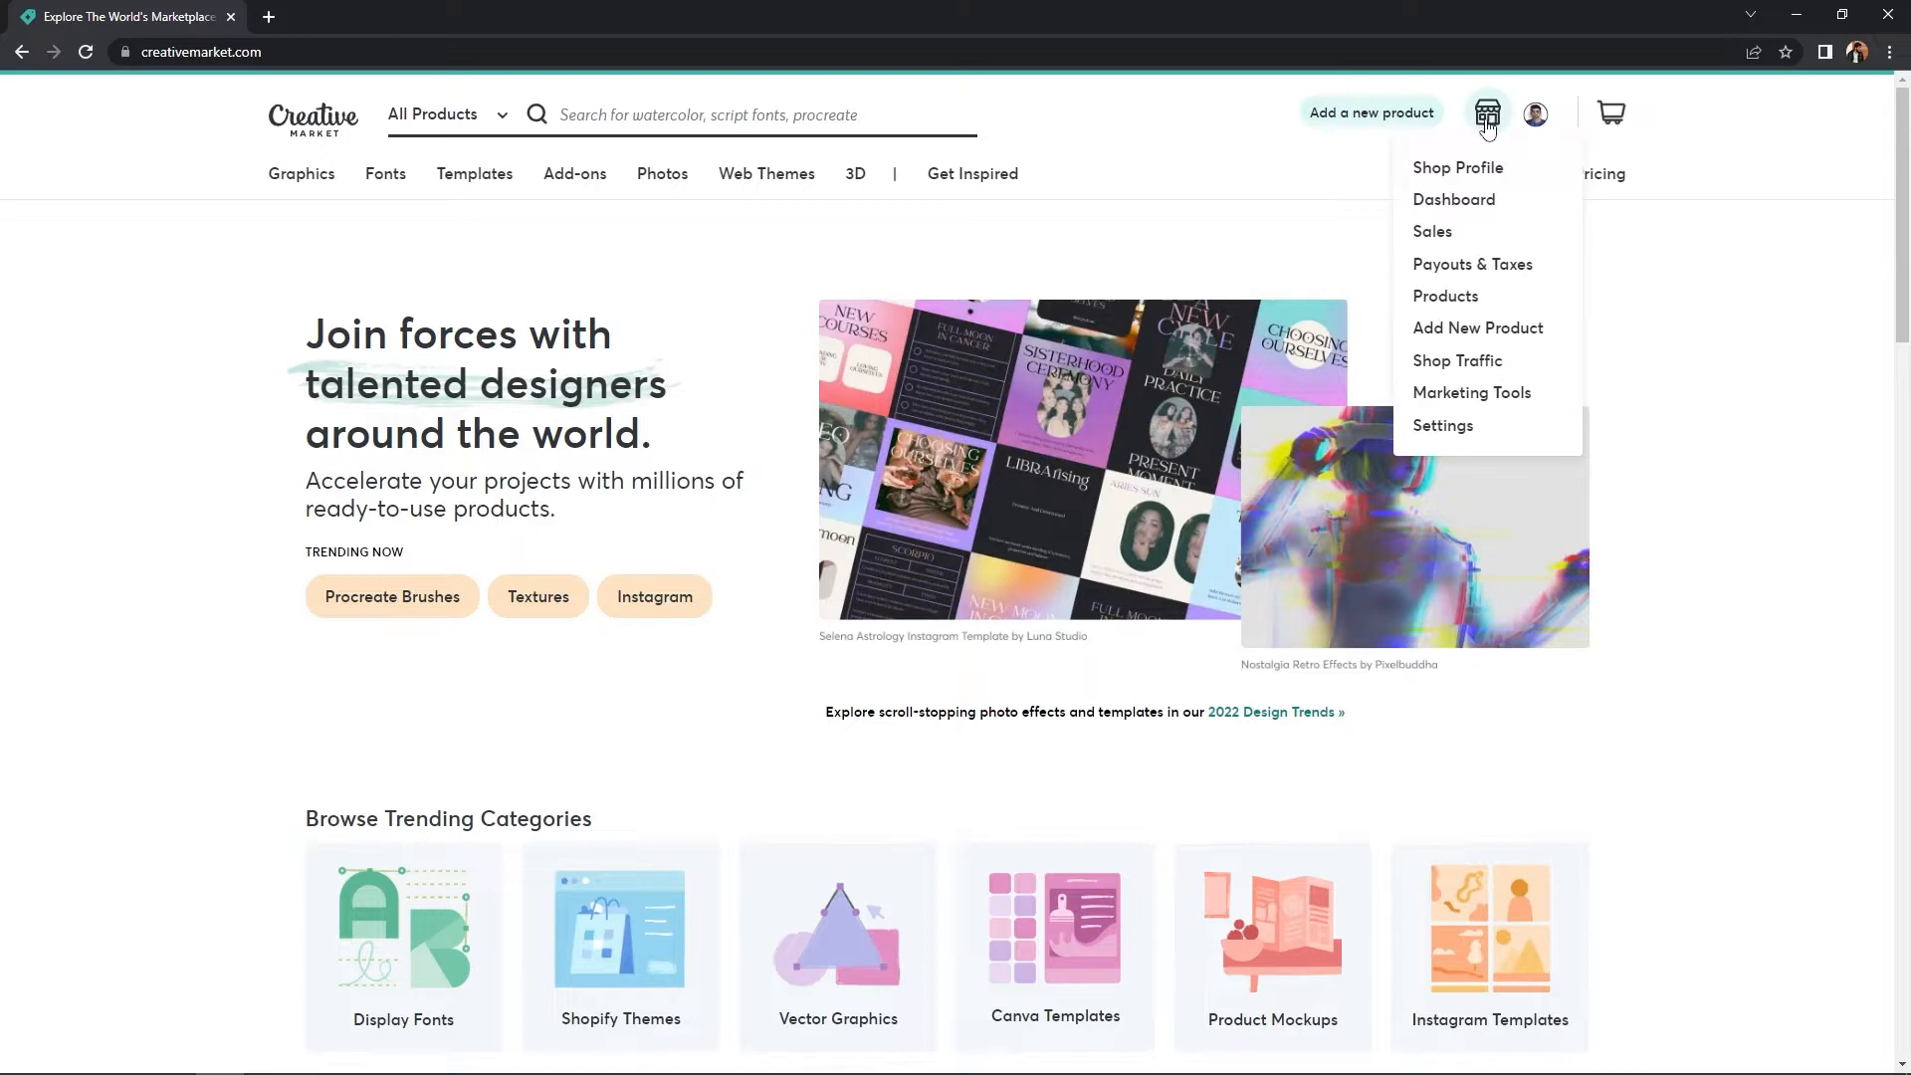
- Go to Payouts & Taxes and open the Payment & Tax Setup form
left_click(1485, 266)
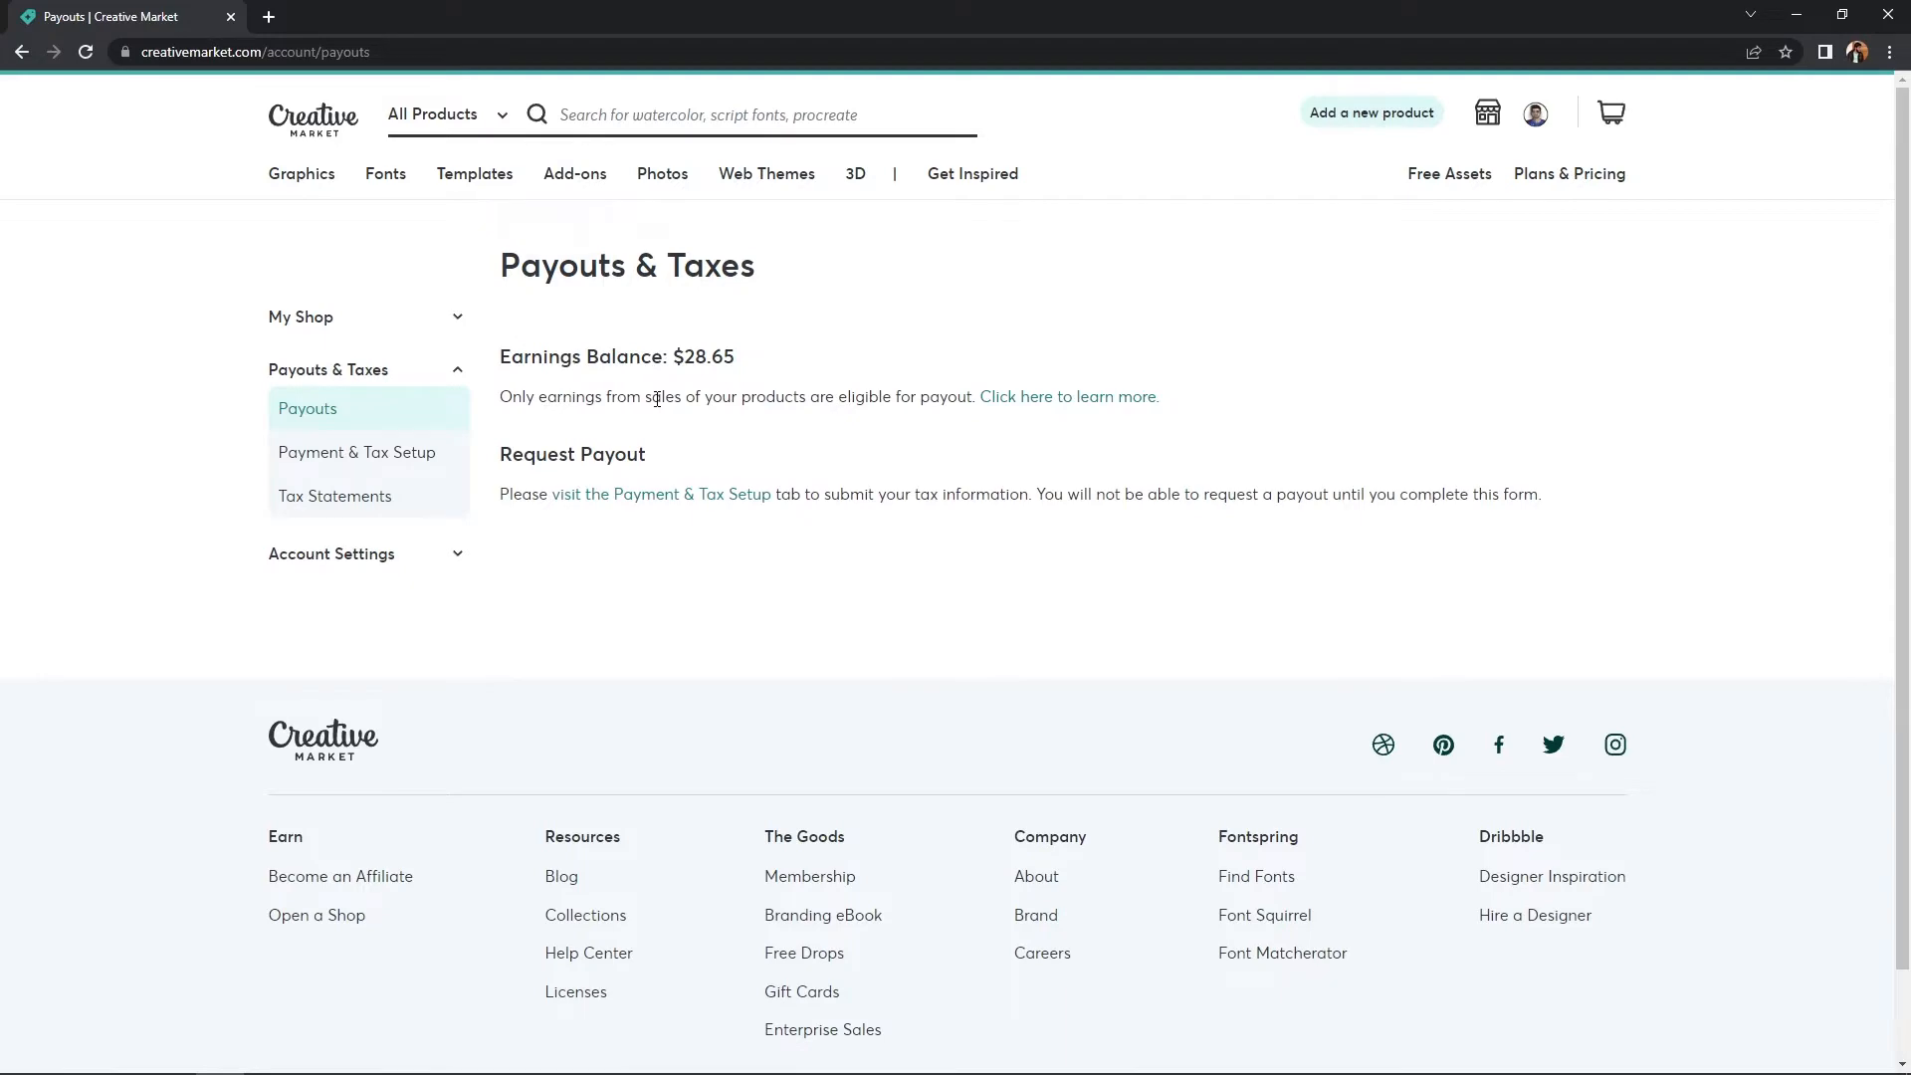
left_click(388, 467)
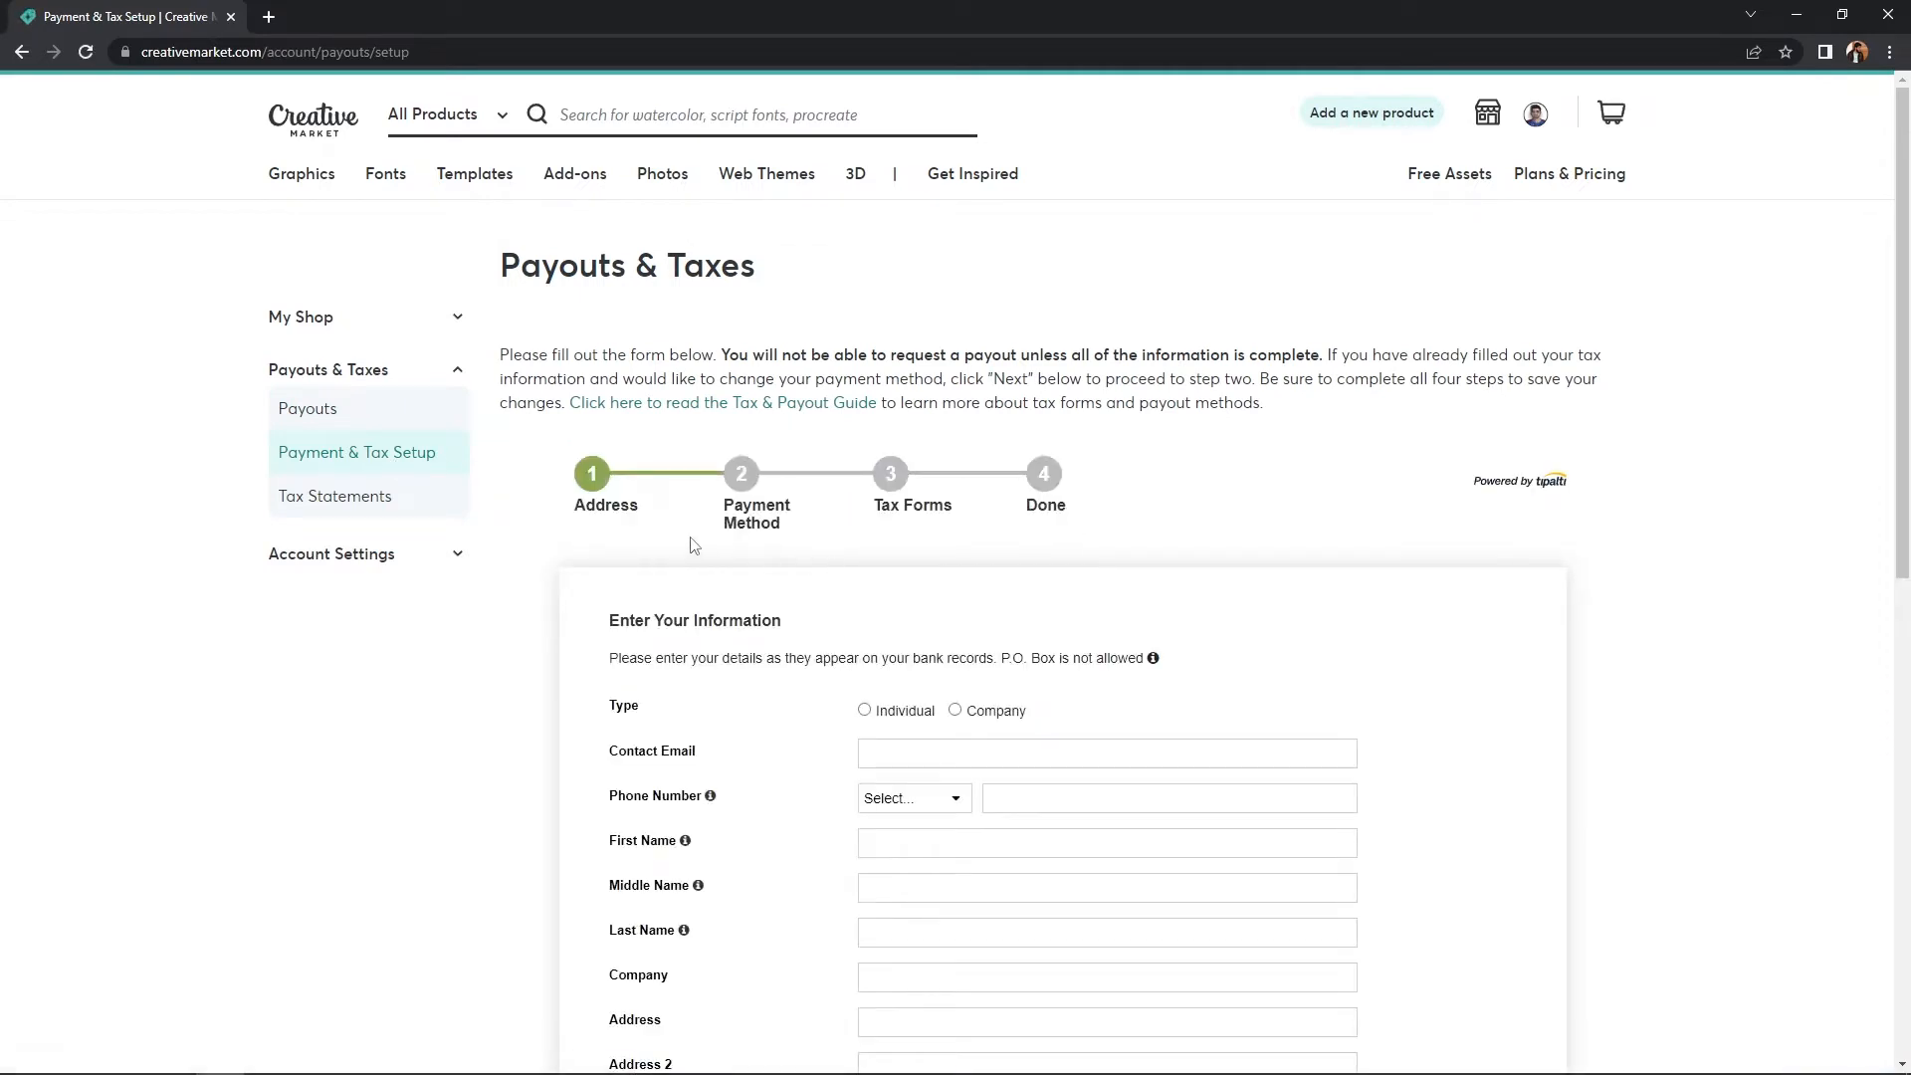
- Register as an Individual payee and enter the contact e-mail address
scroll(637, 550, "down", 2)
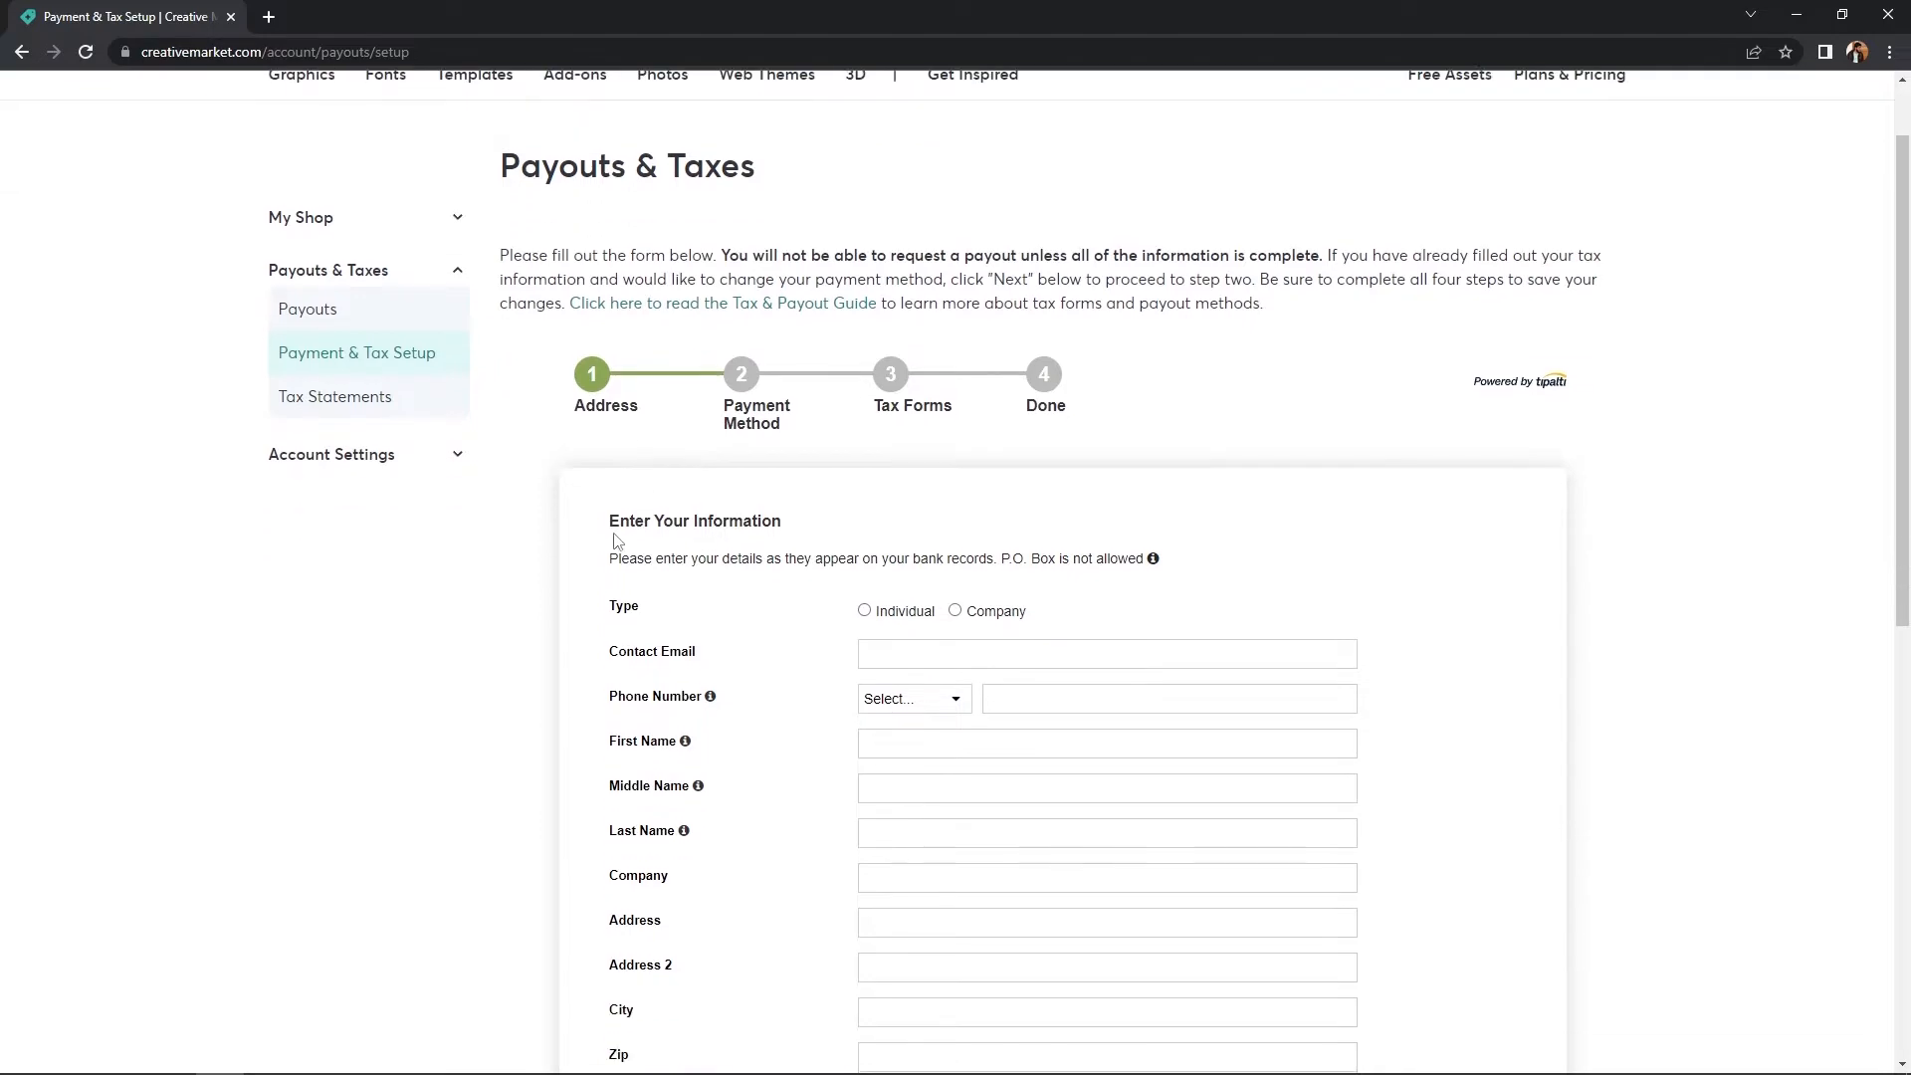
scroll(617, 538, "down", 3)
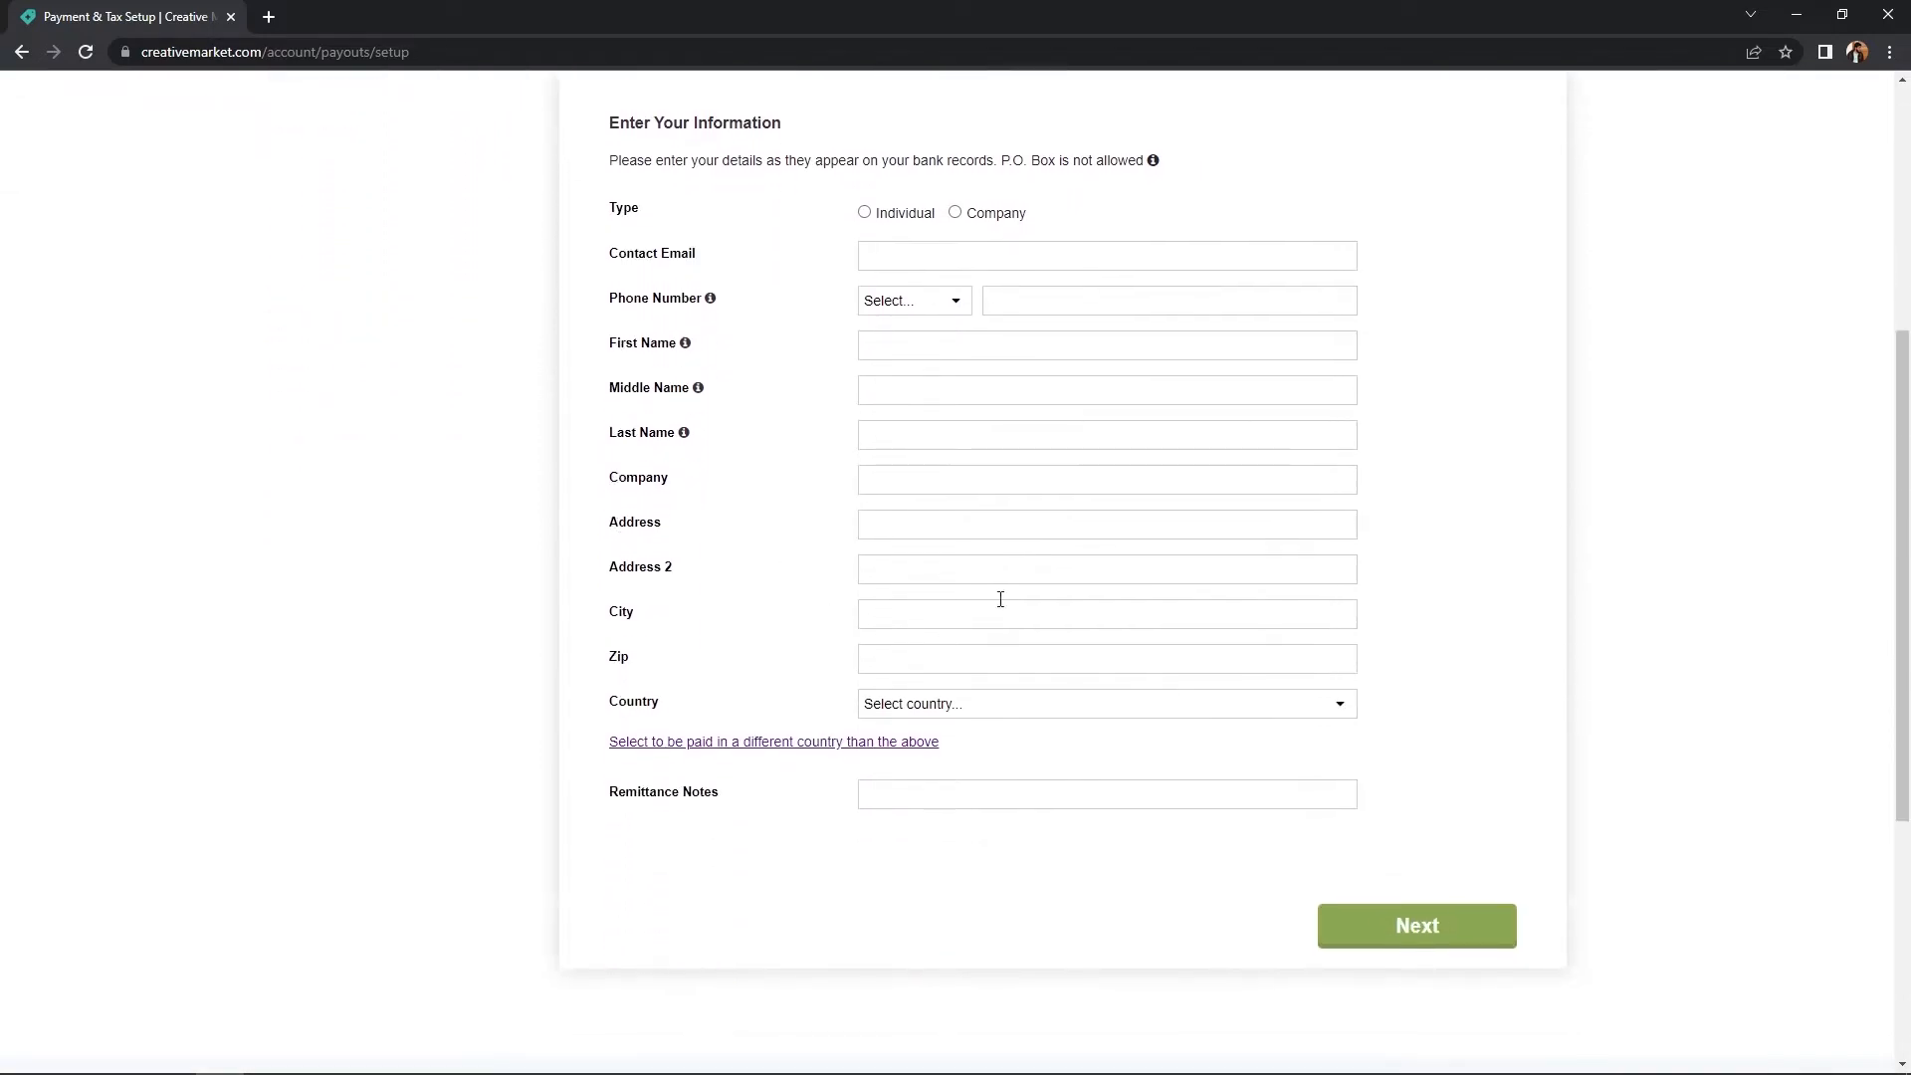
scroll(804, 492, "up", 1)
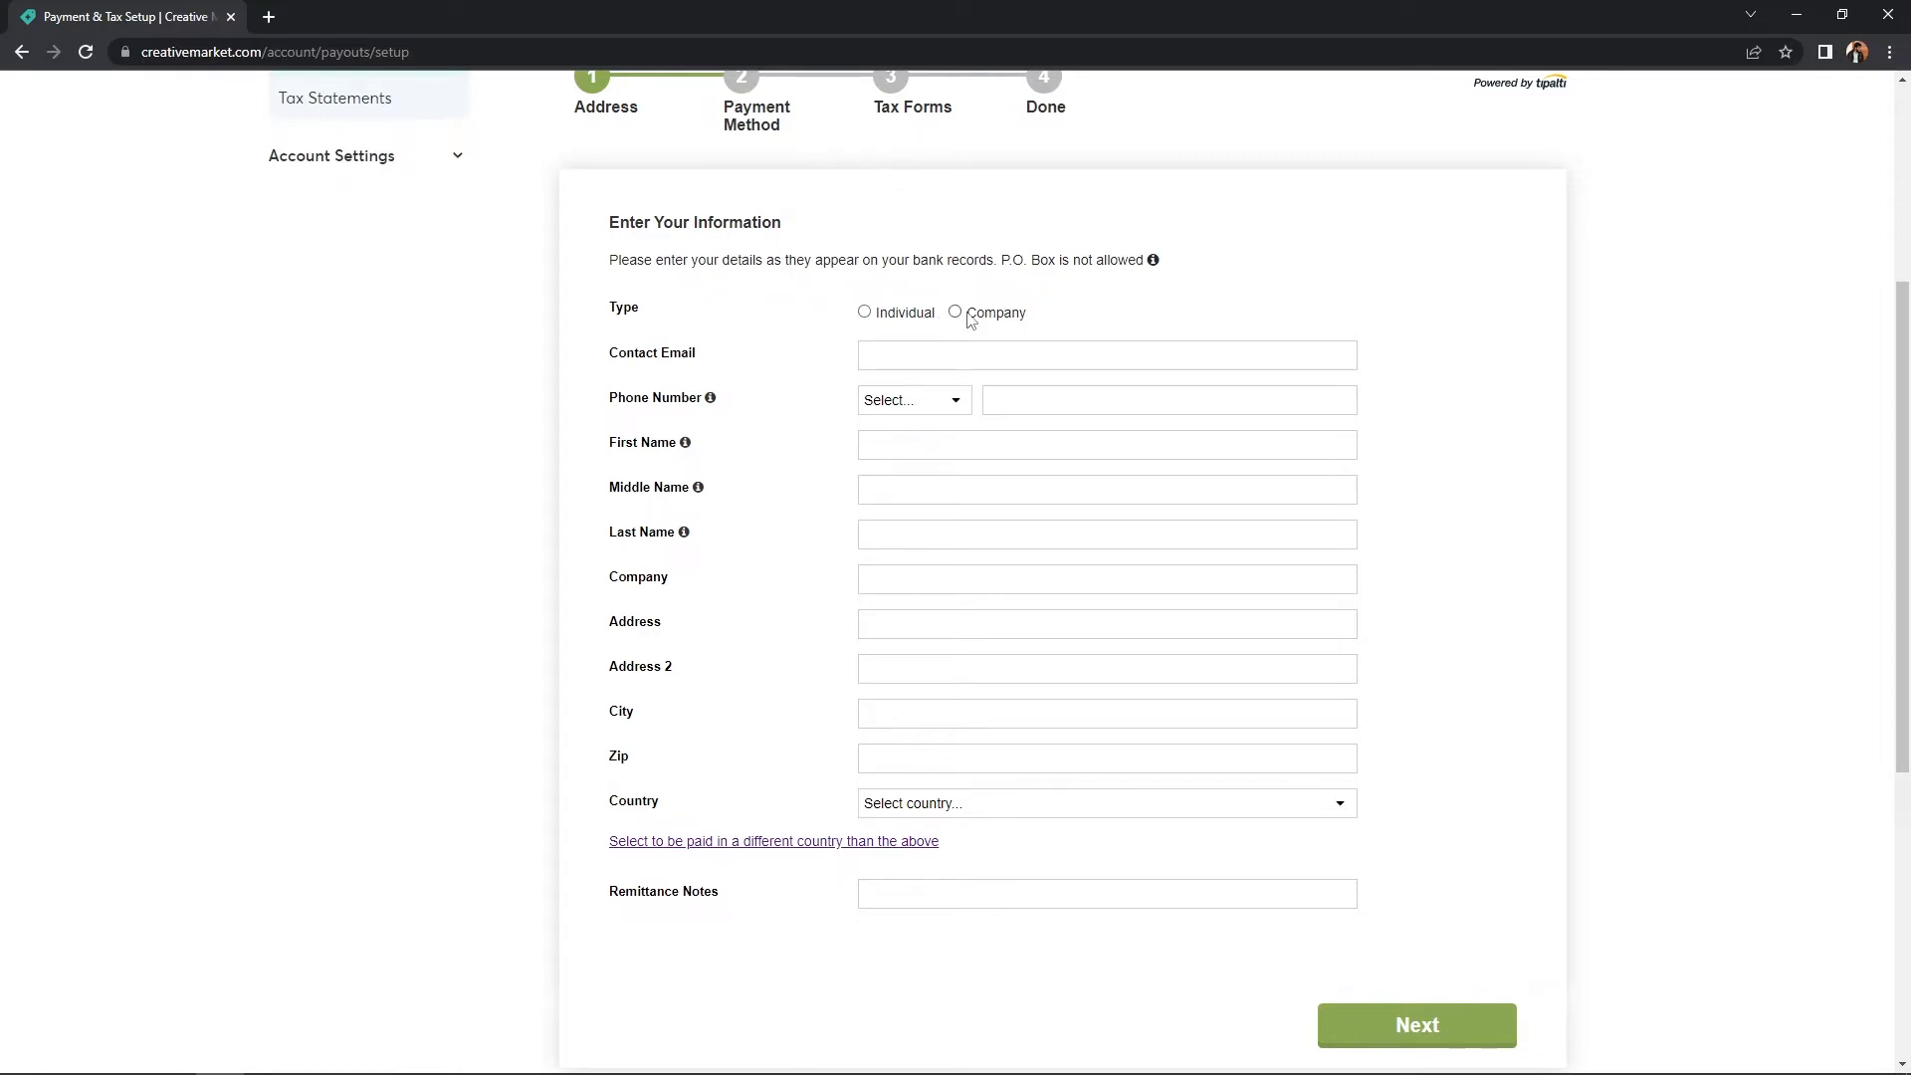
left_click(892, 317)
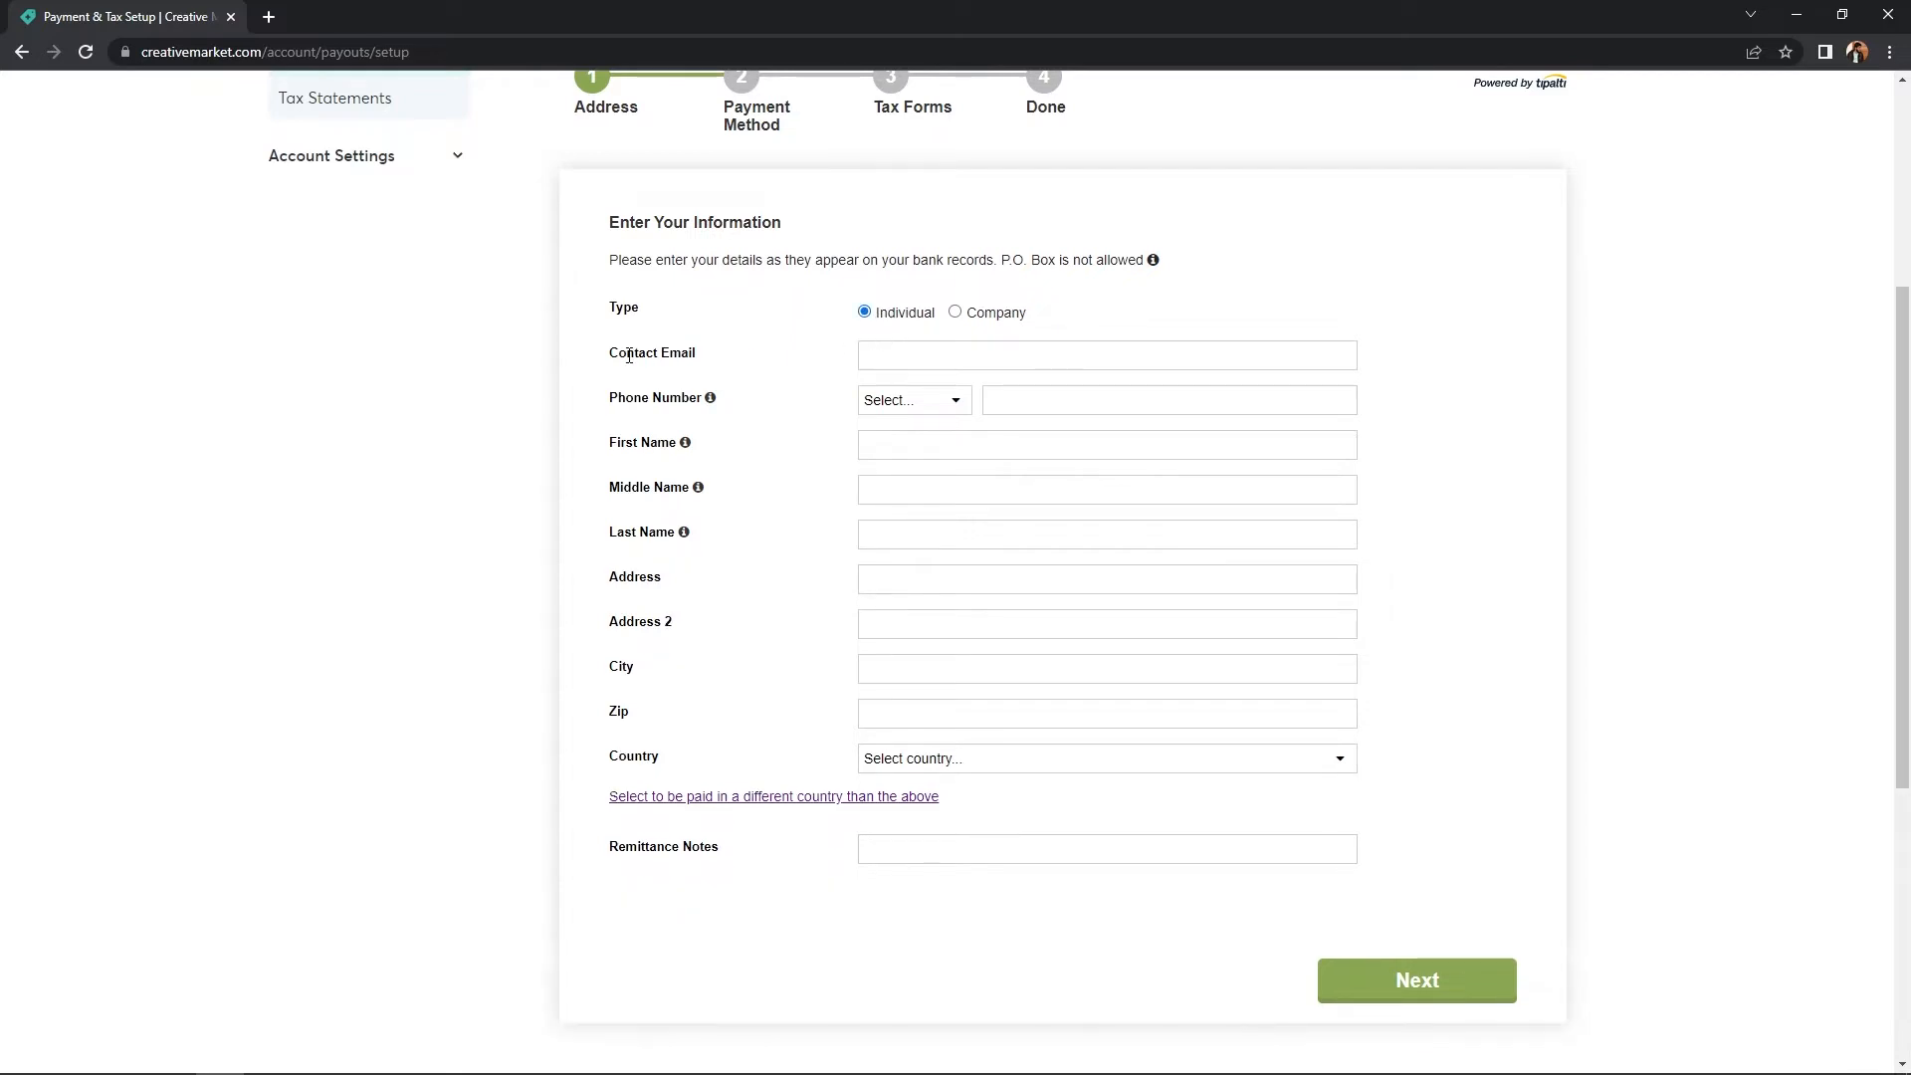
left_click(936, 359)
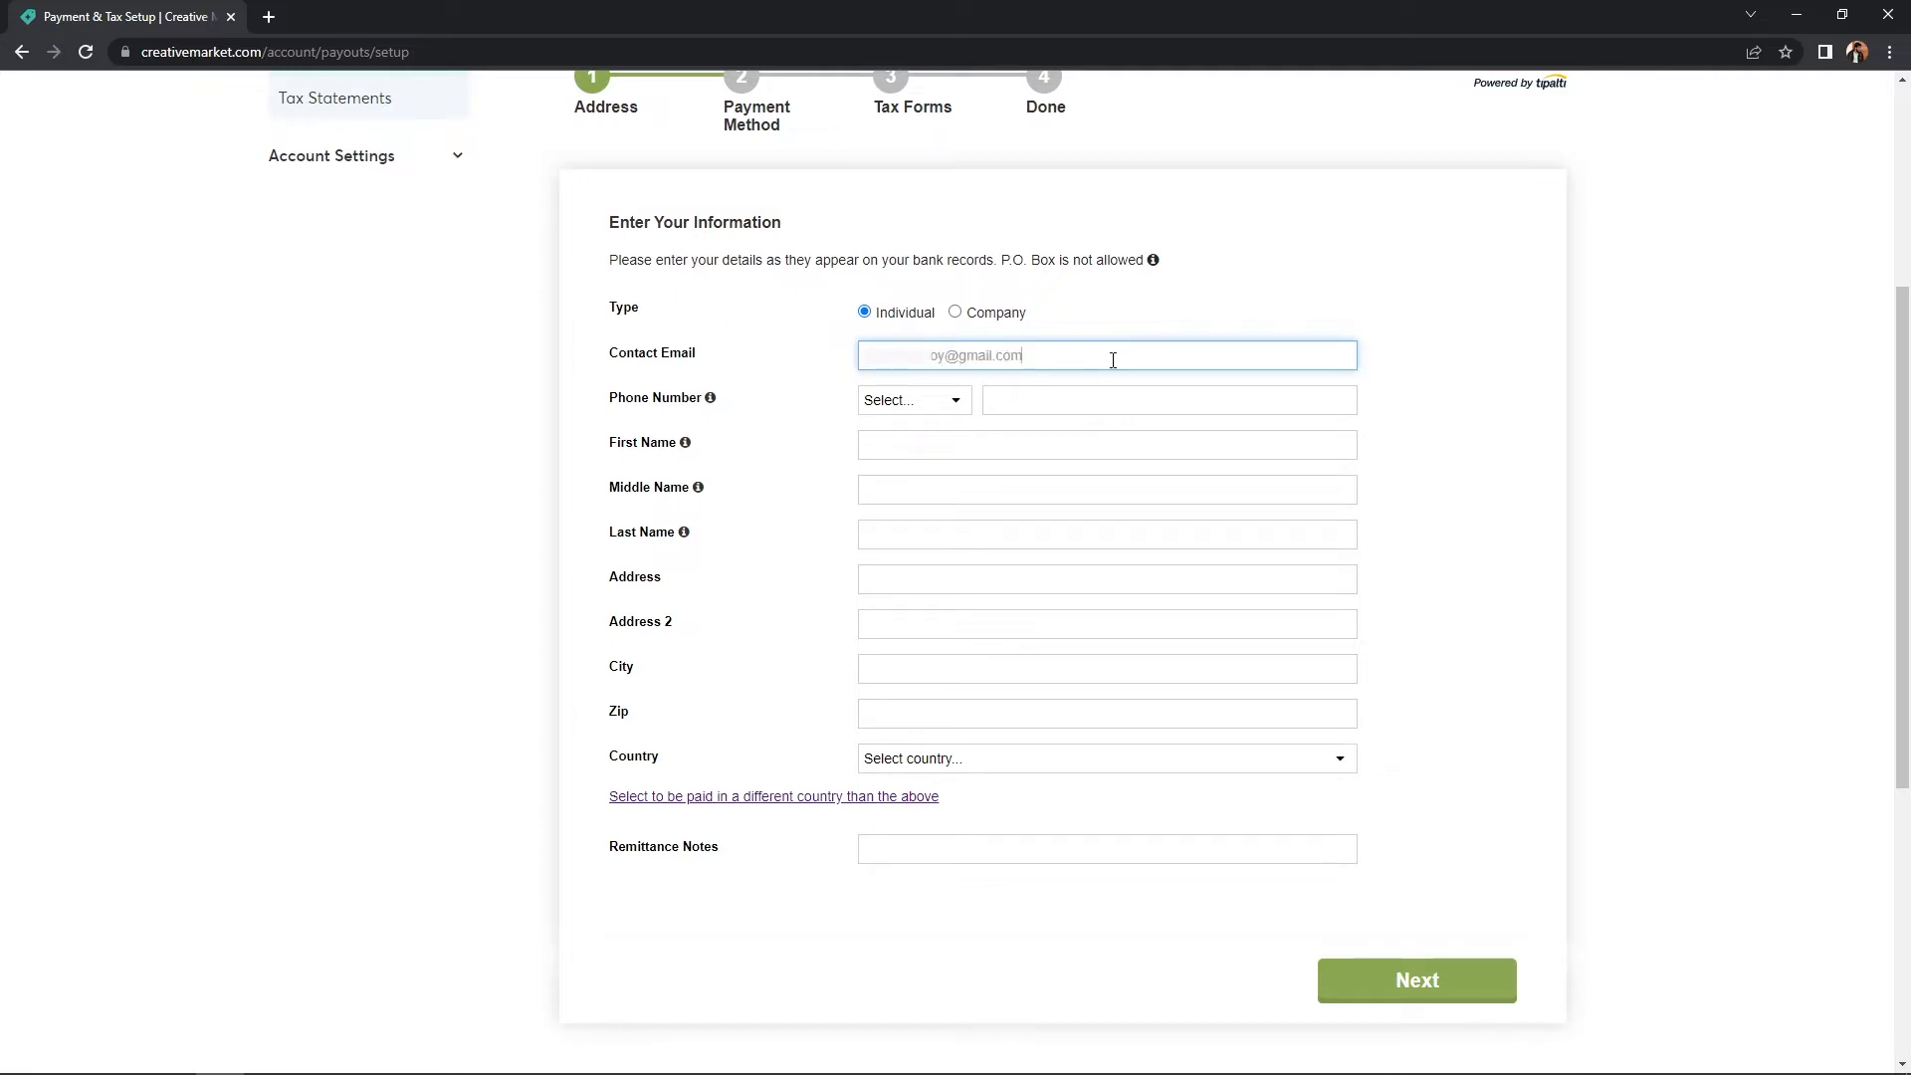
- Select Bangladesh (+880) as the phone code and enter the phone number
left_click(889, 403)
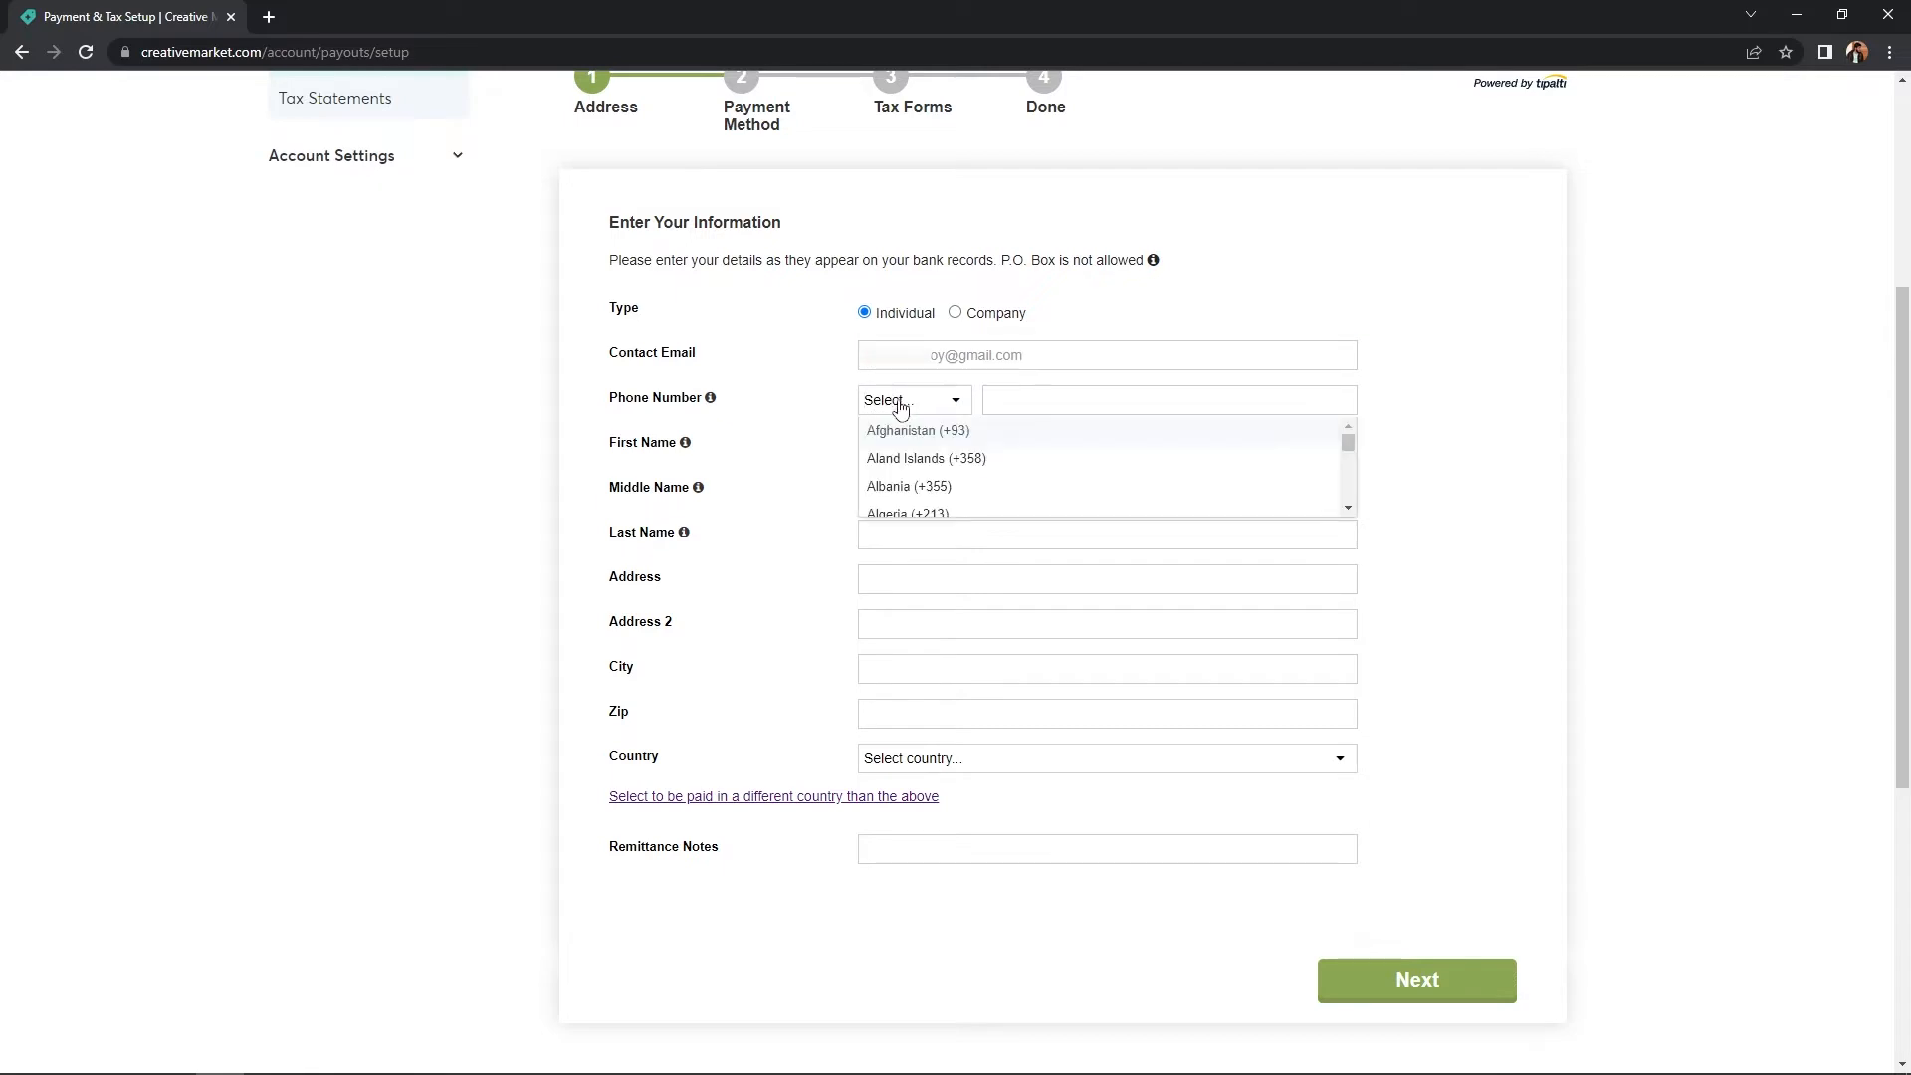
type("bb")
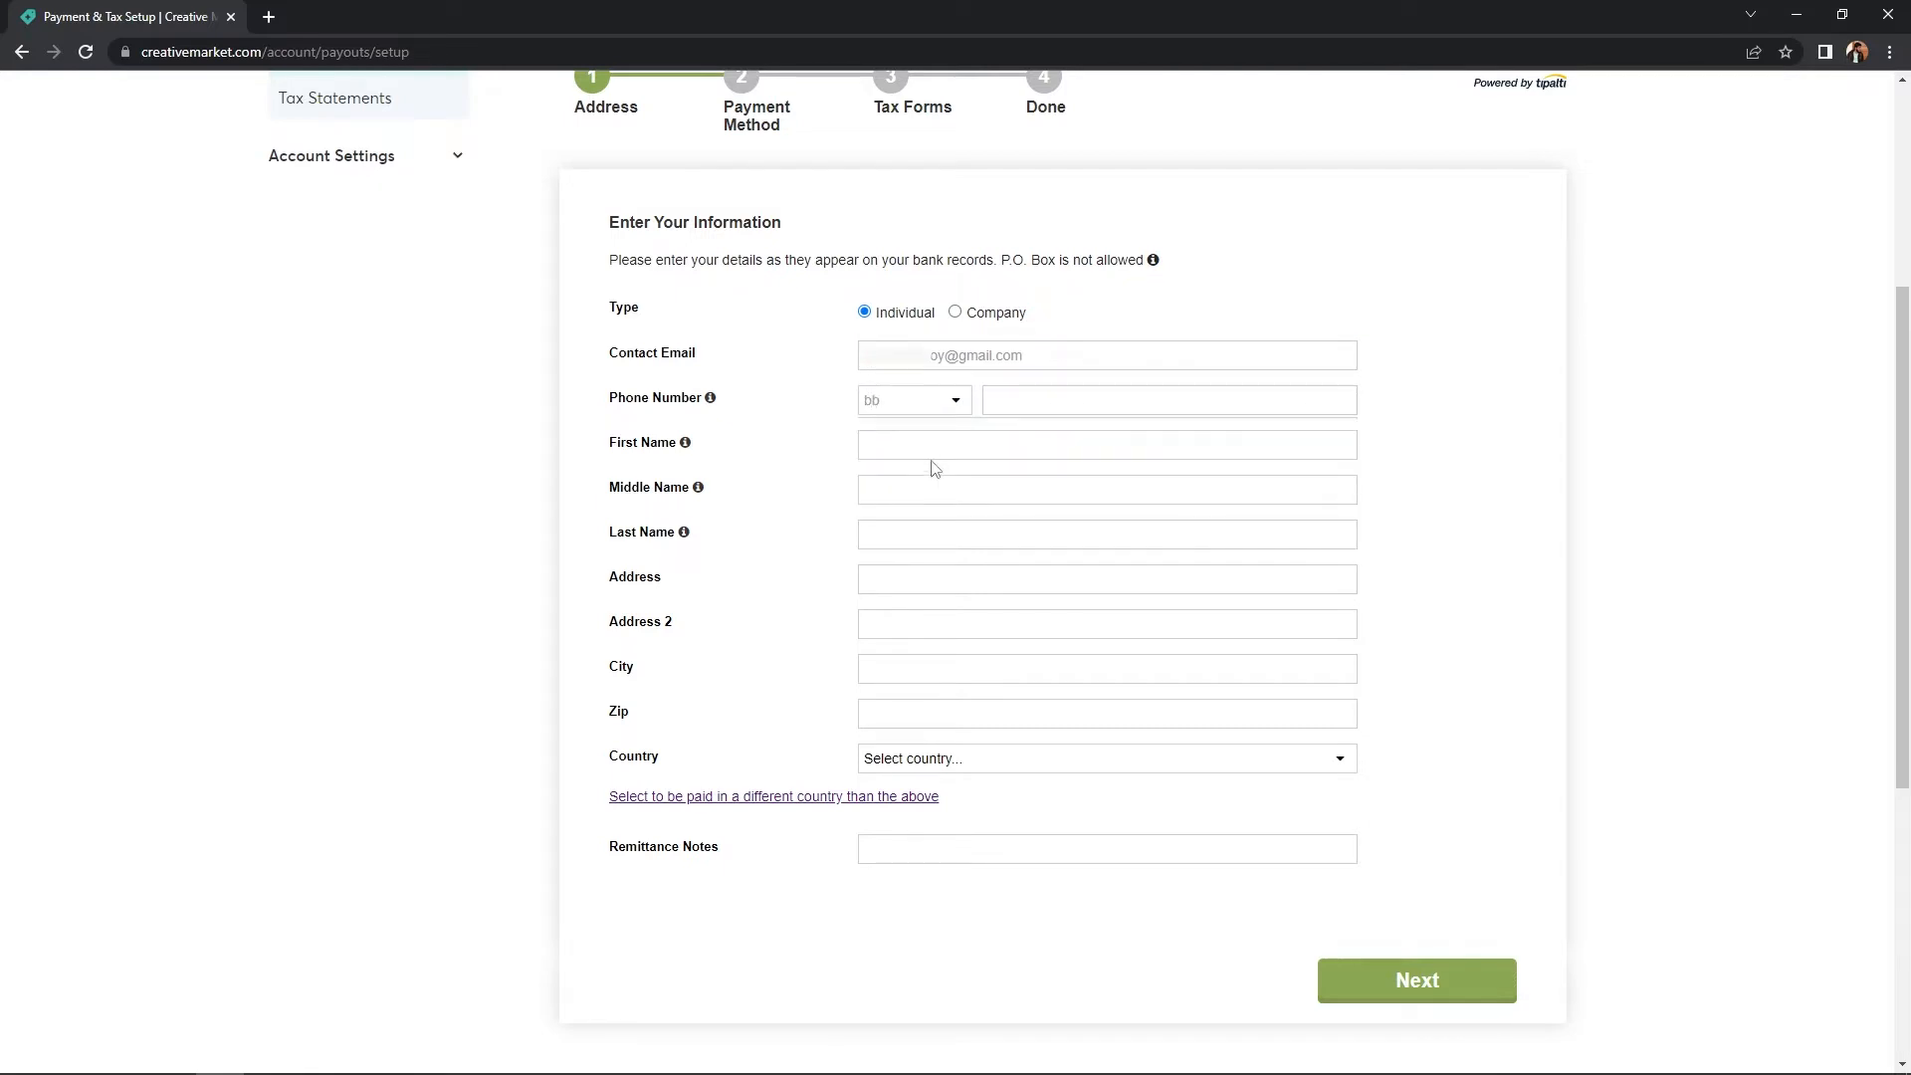
key("BackSpace")
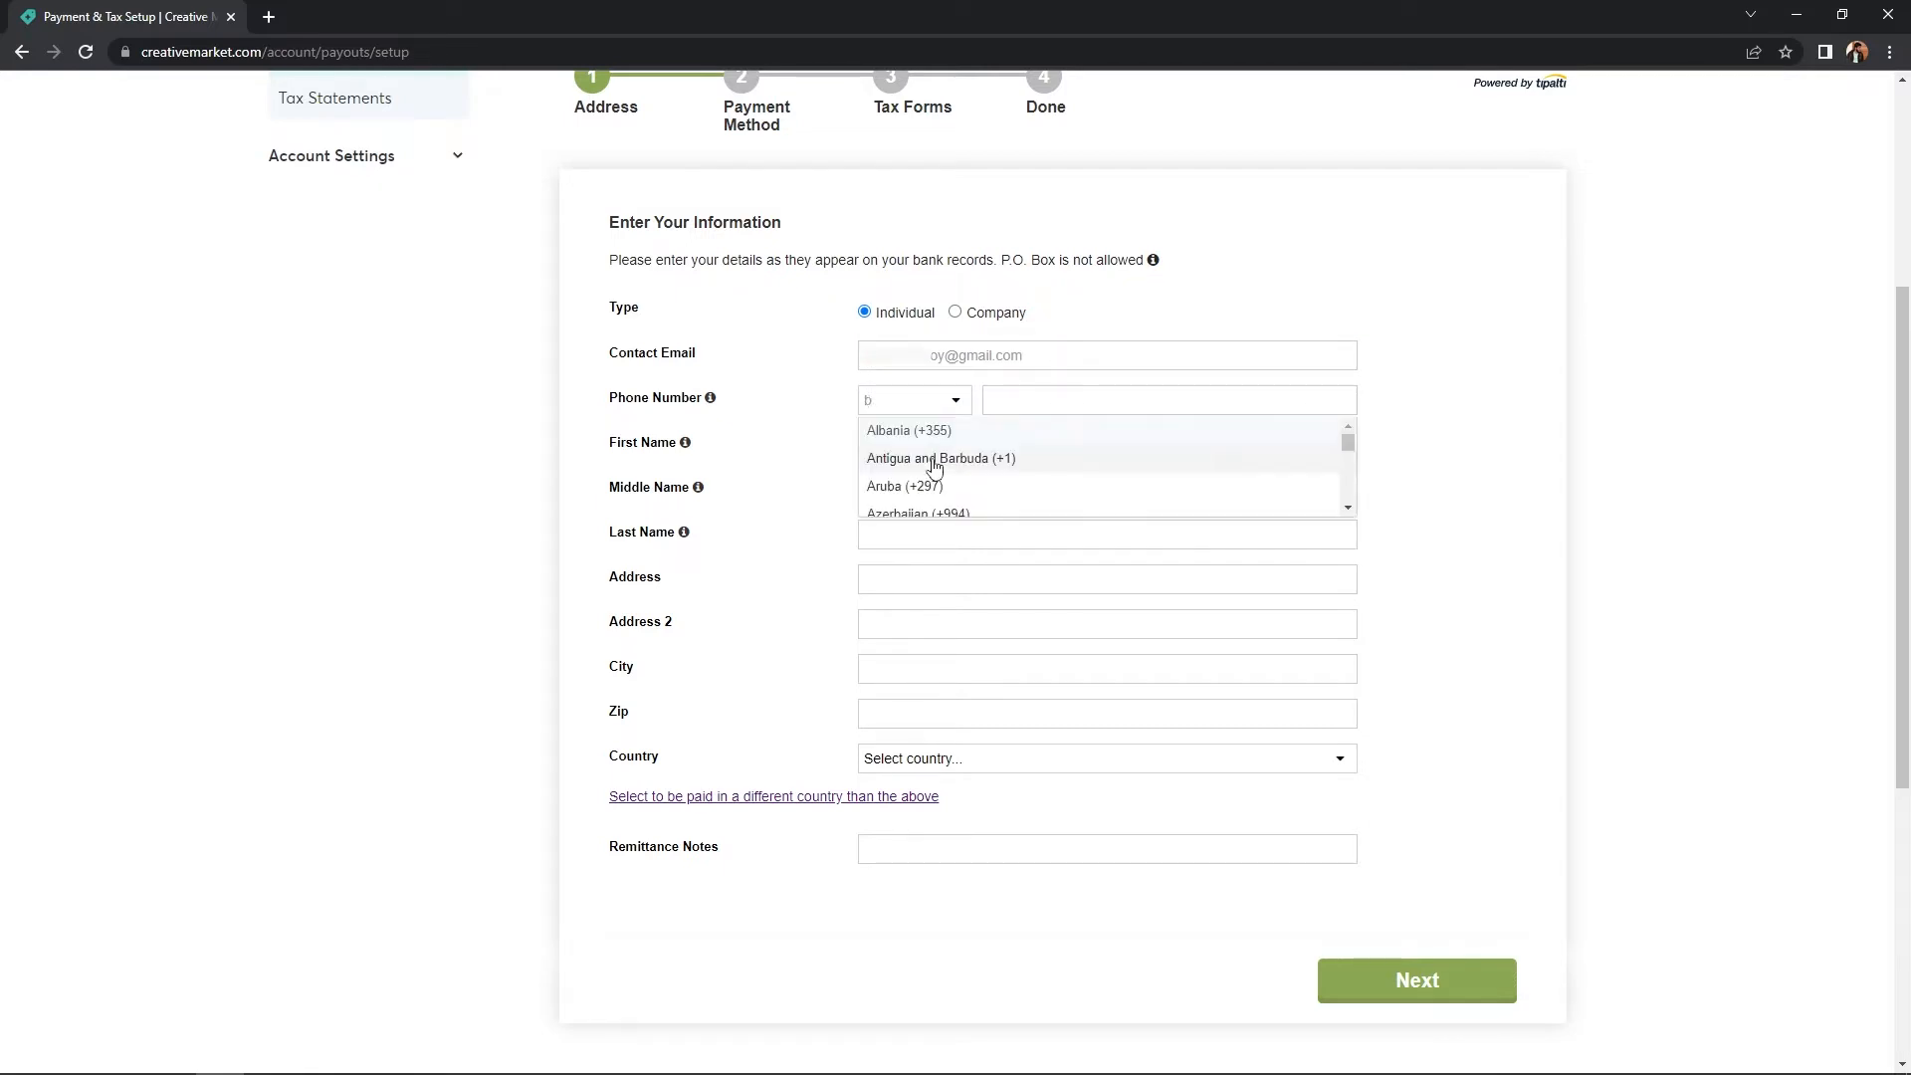
type("ang")
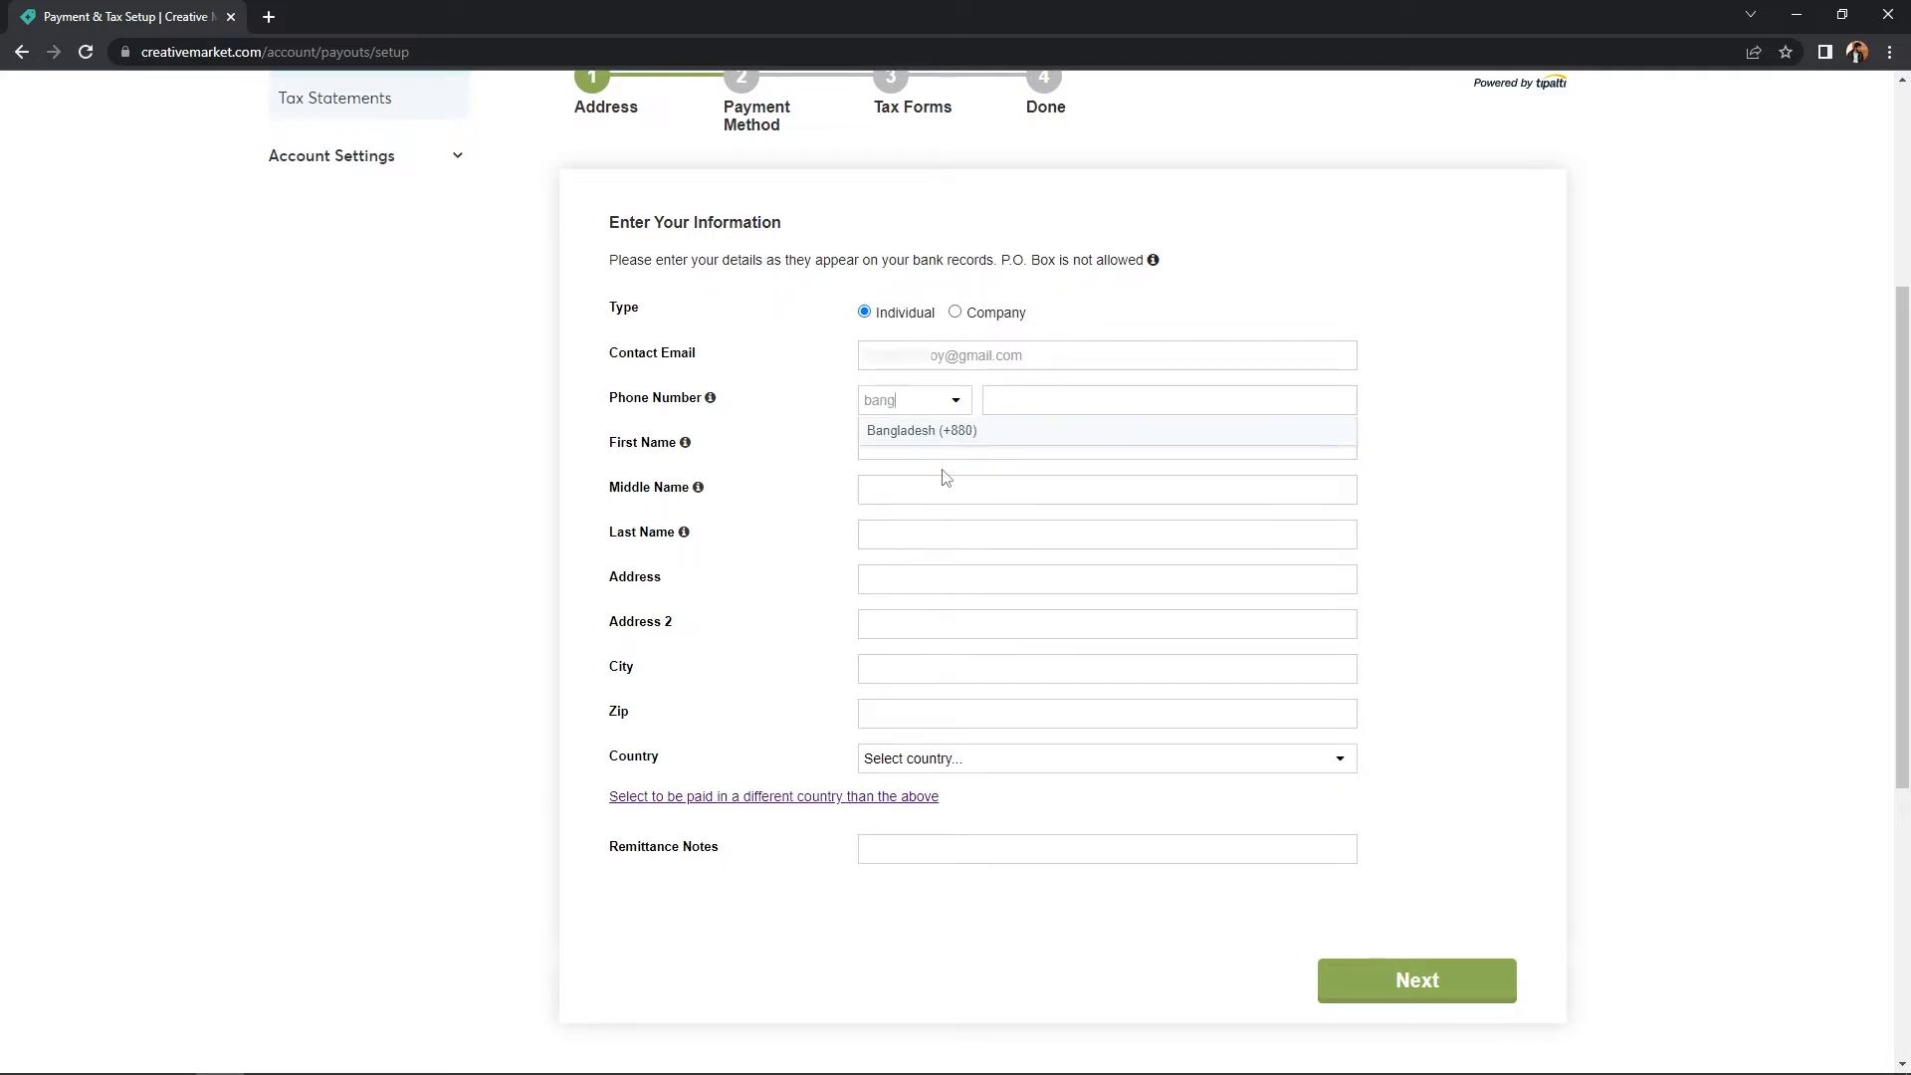
left_click(937, 431)
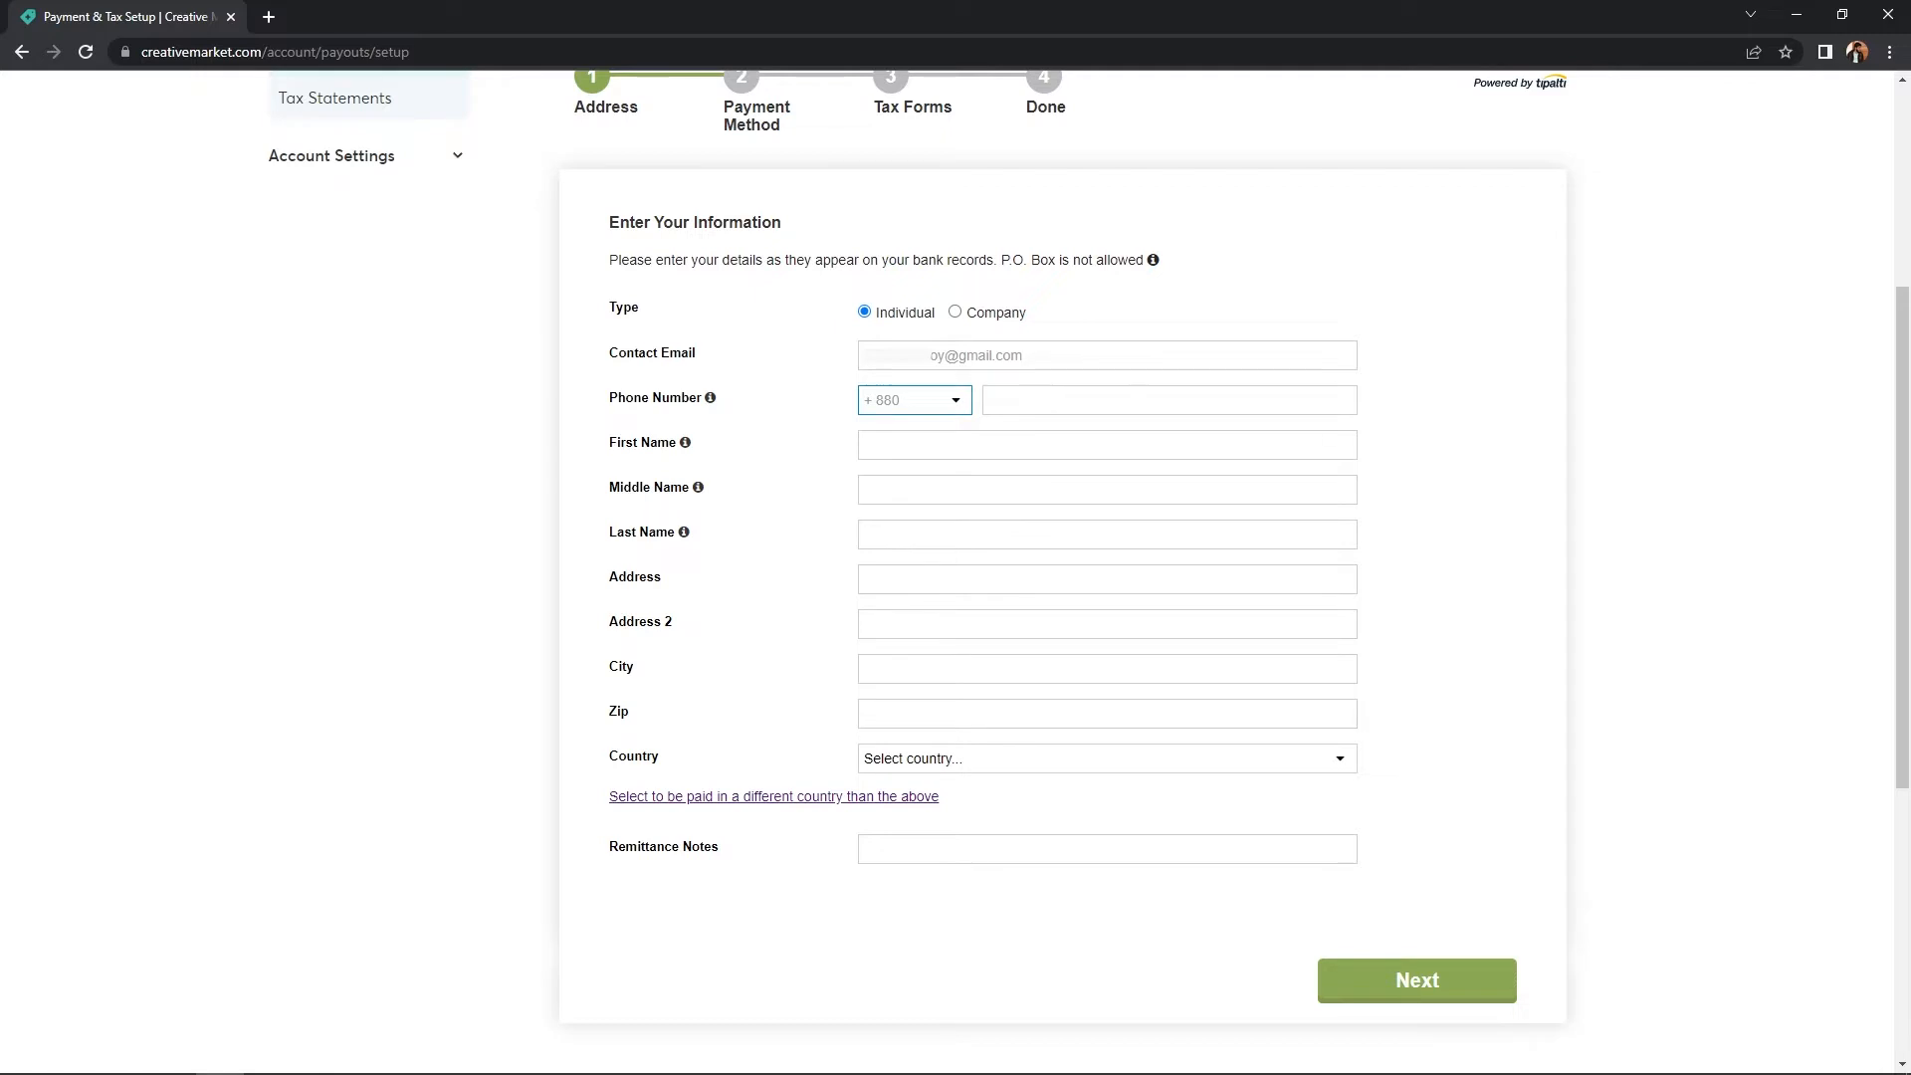
left_click(1087, 395)
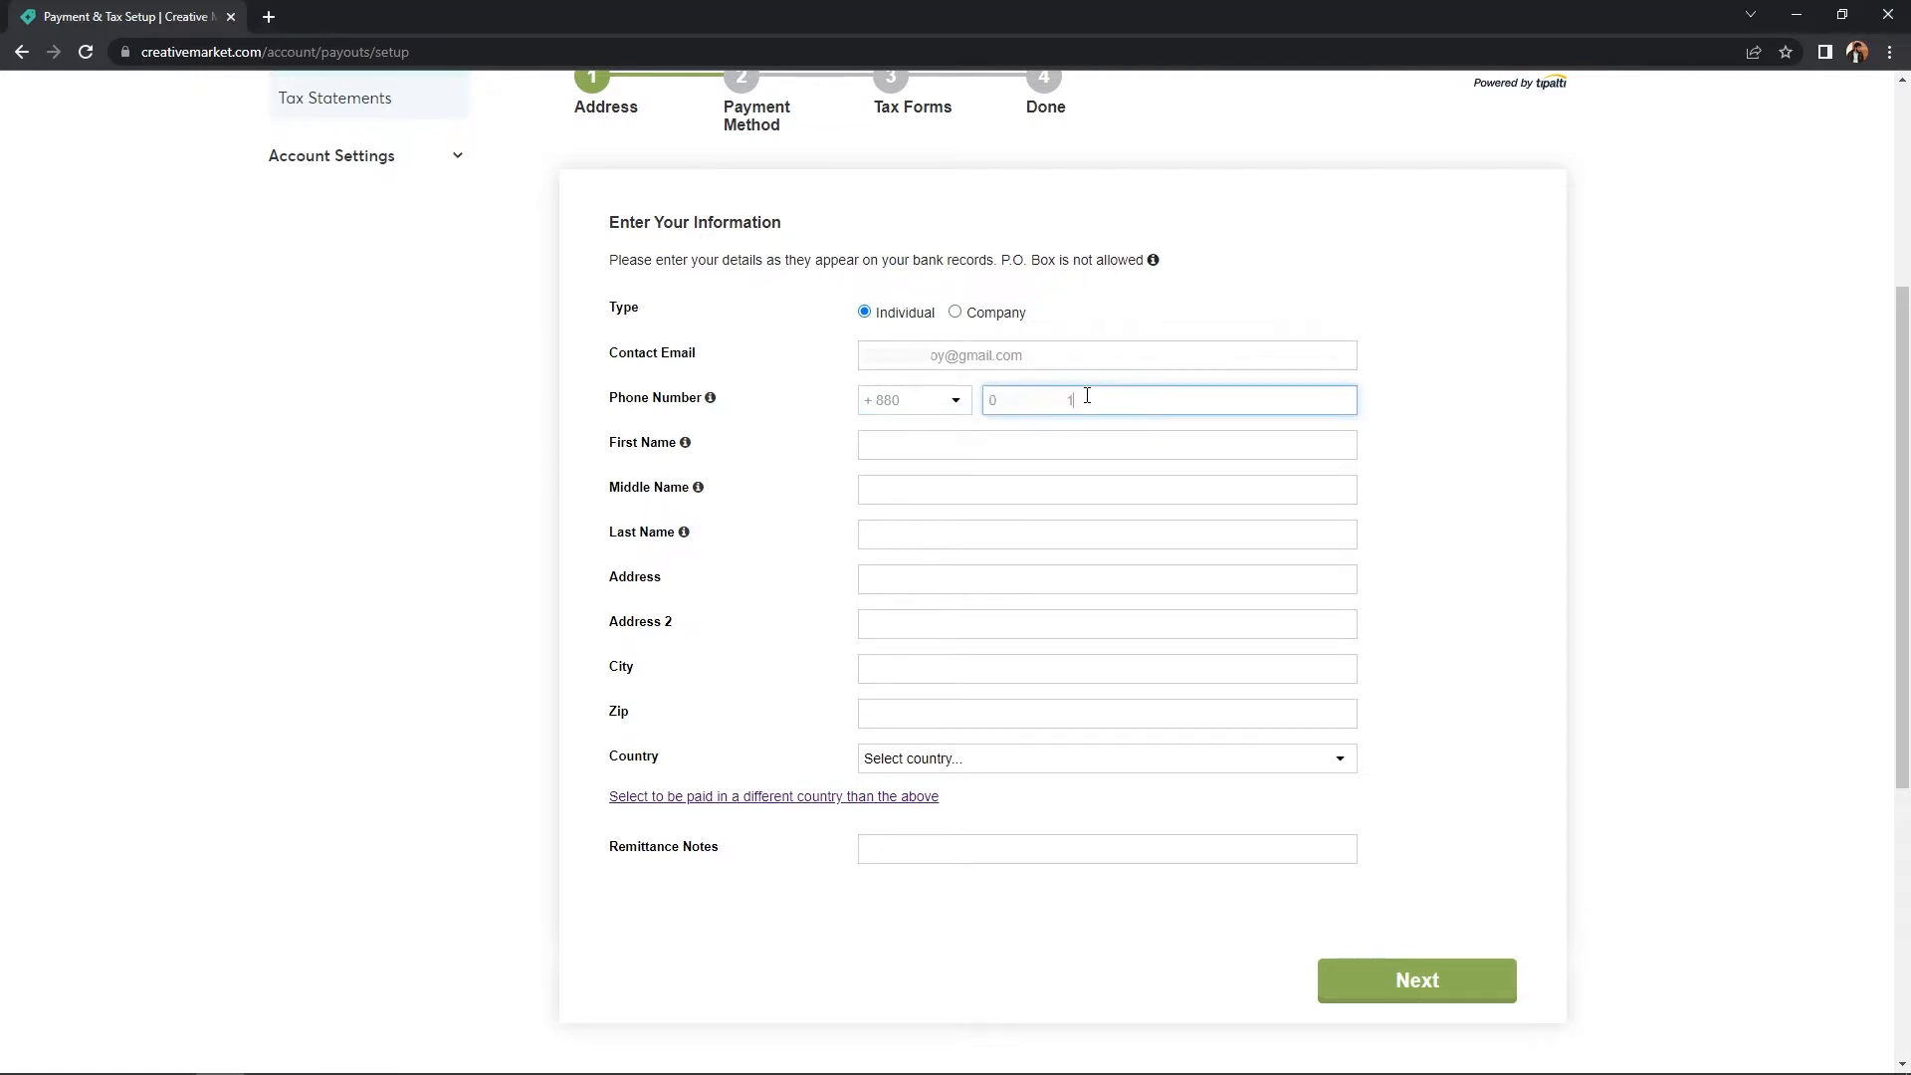
left_click(1038, 458)
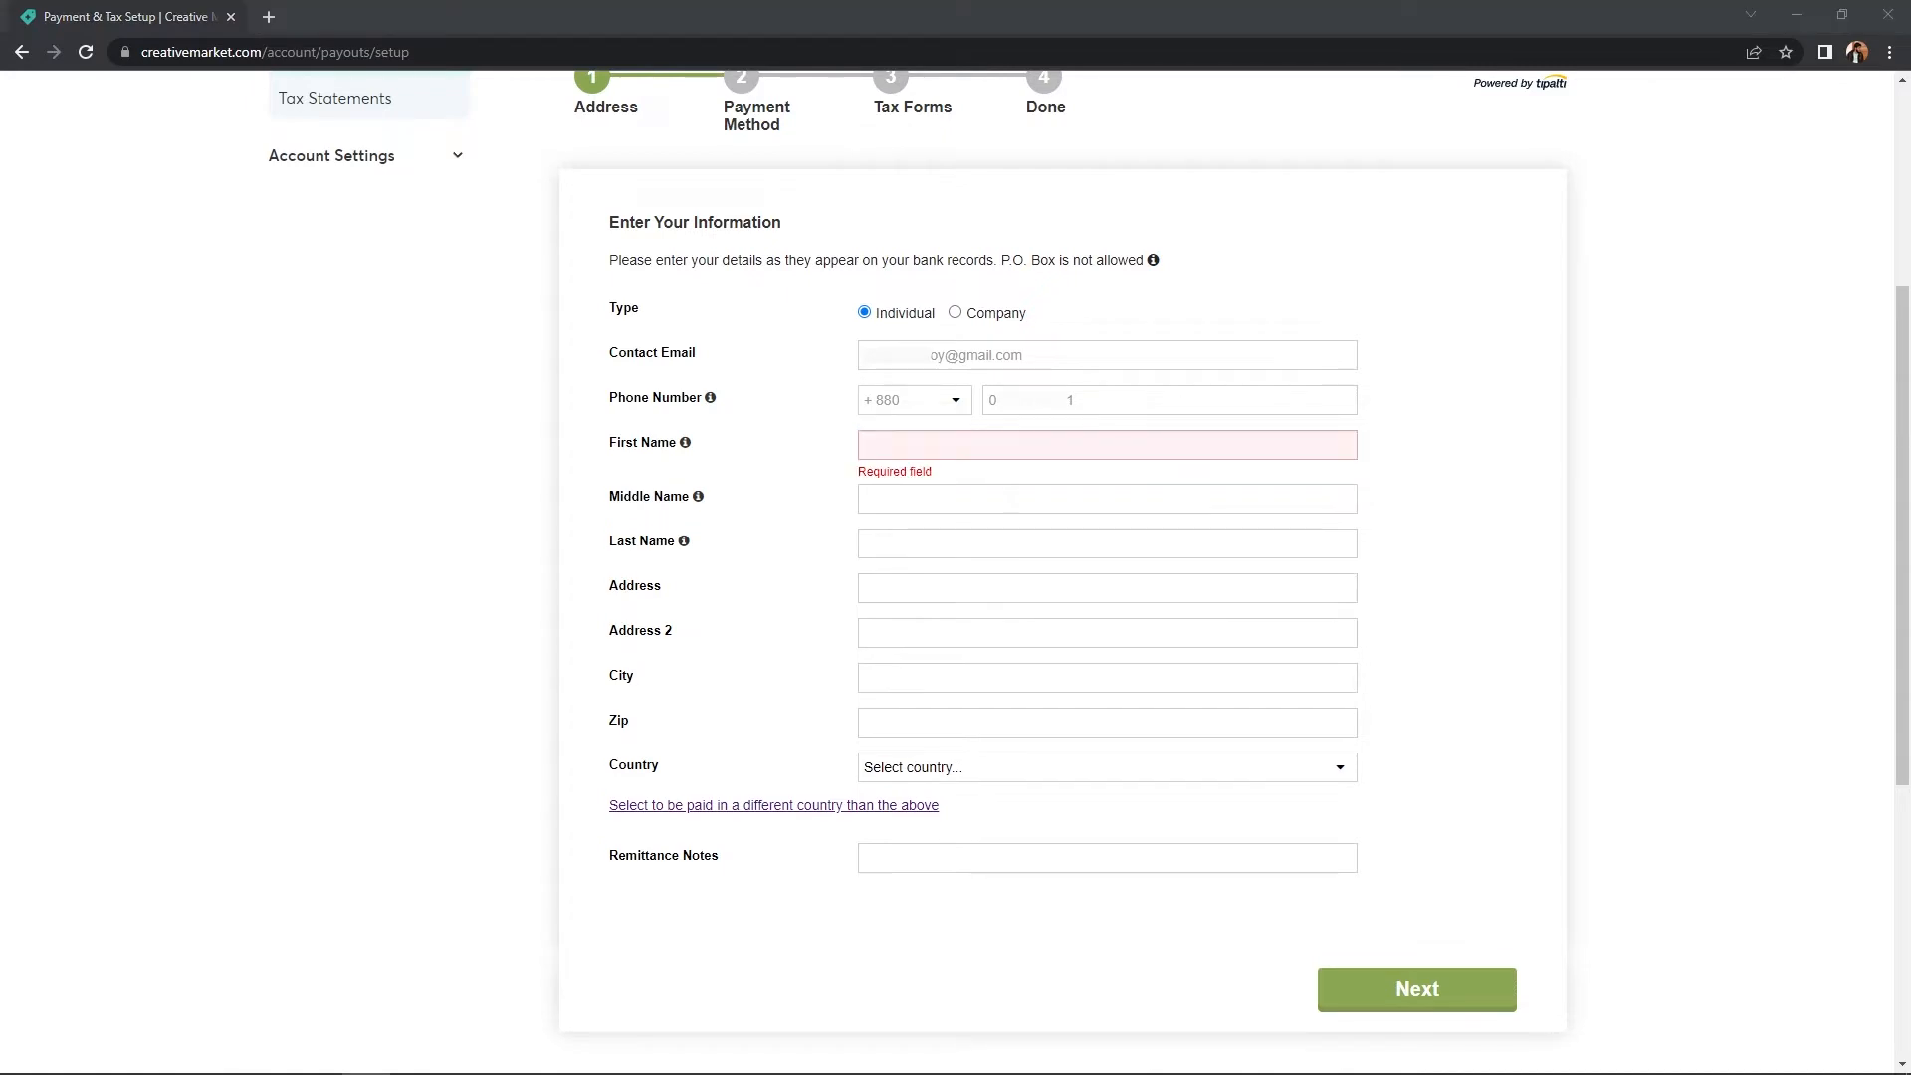
- Paste in the payee's first name and leave the middle name empty
left_click(925, 450)
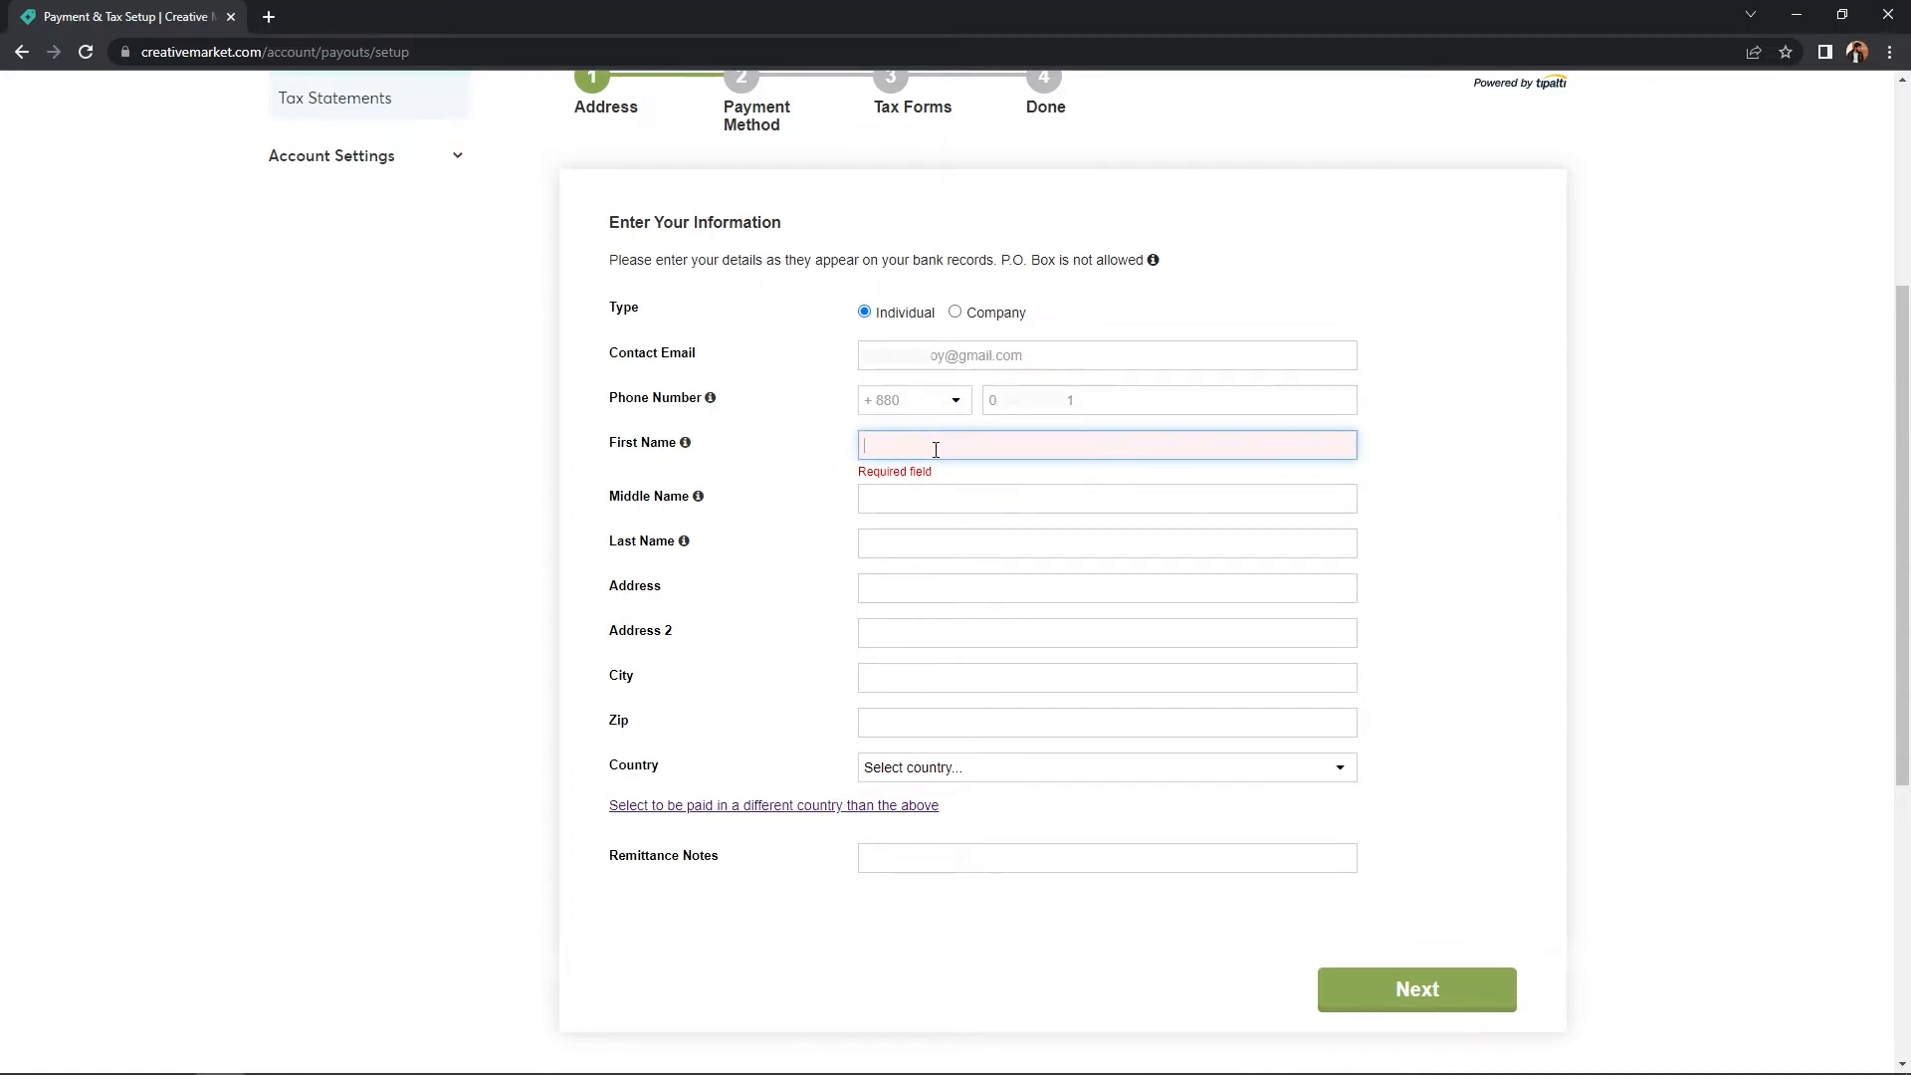
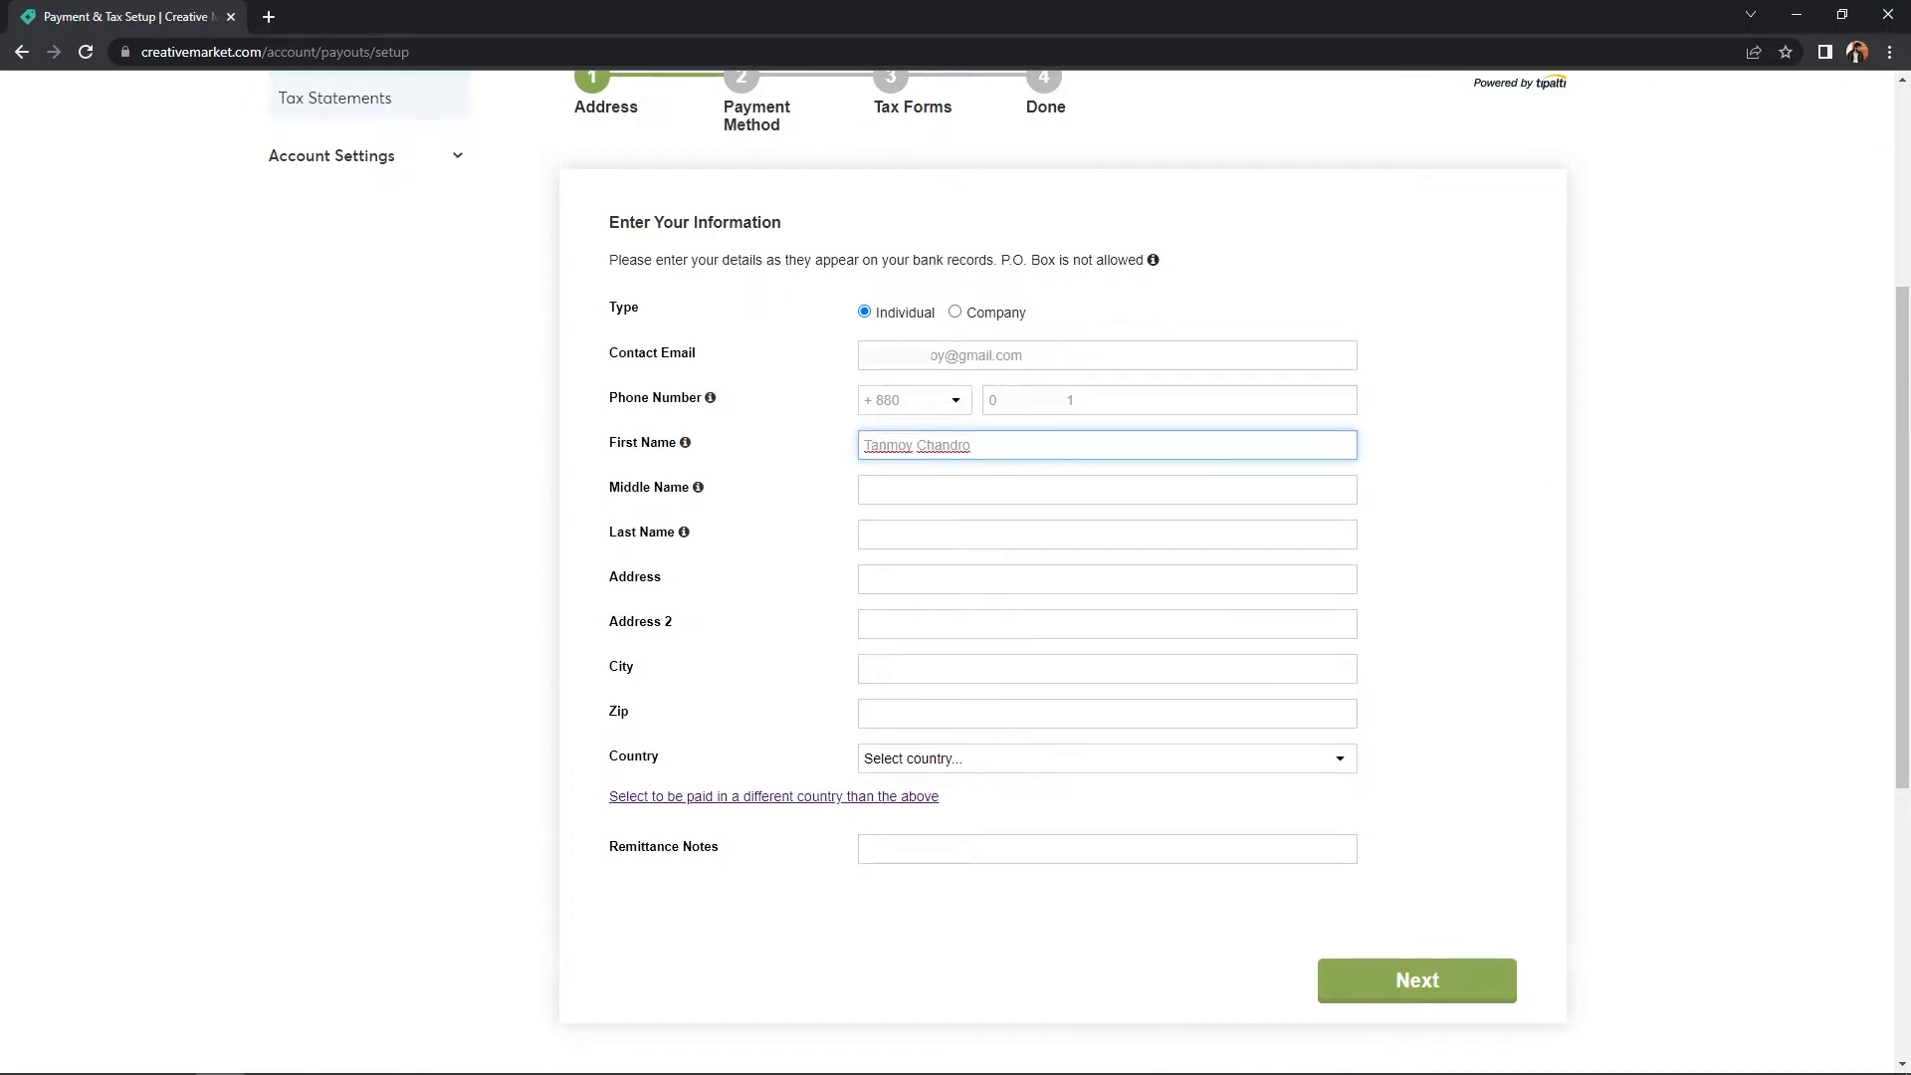
left_click(881, 492)
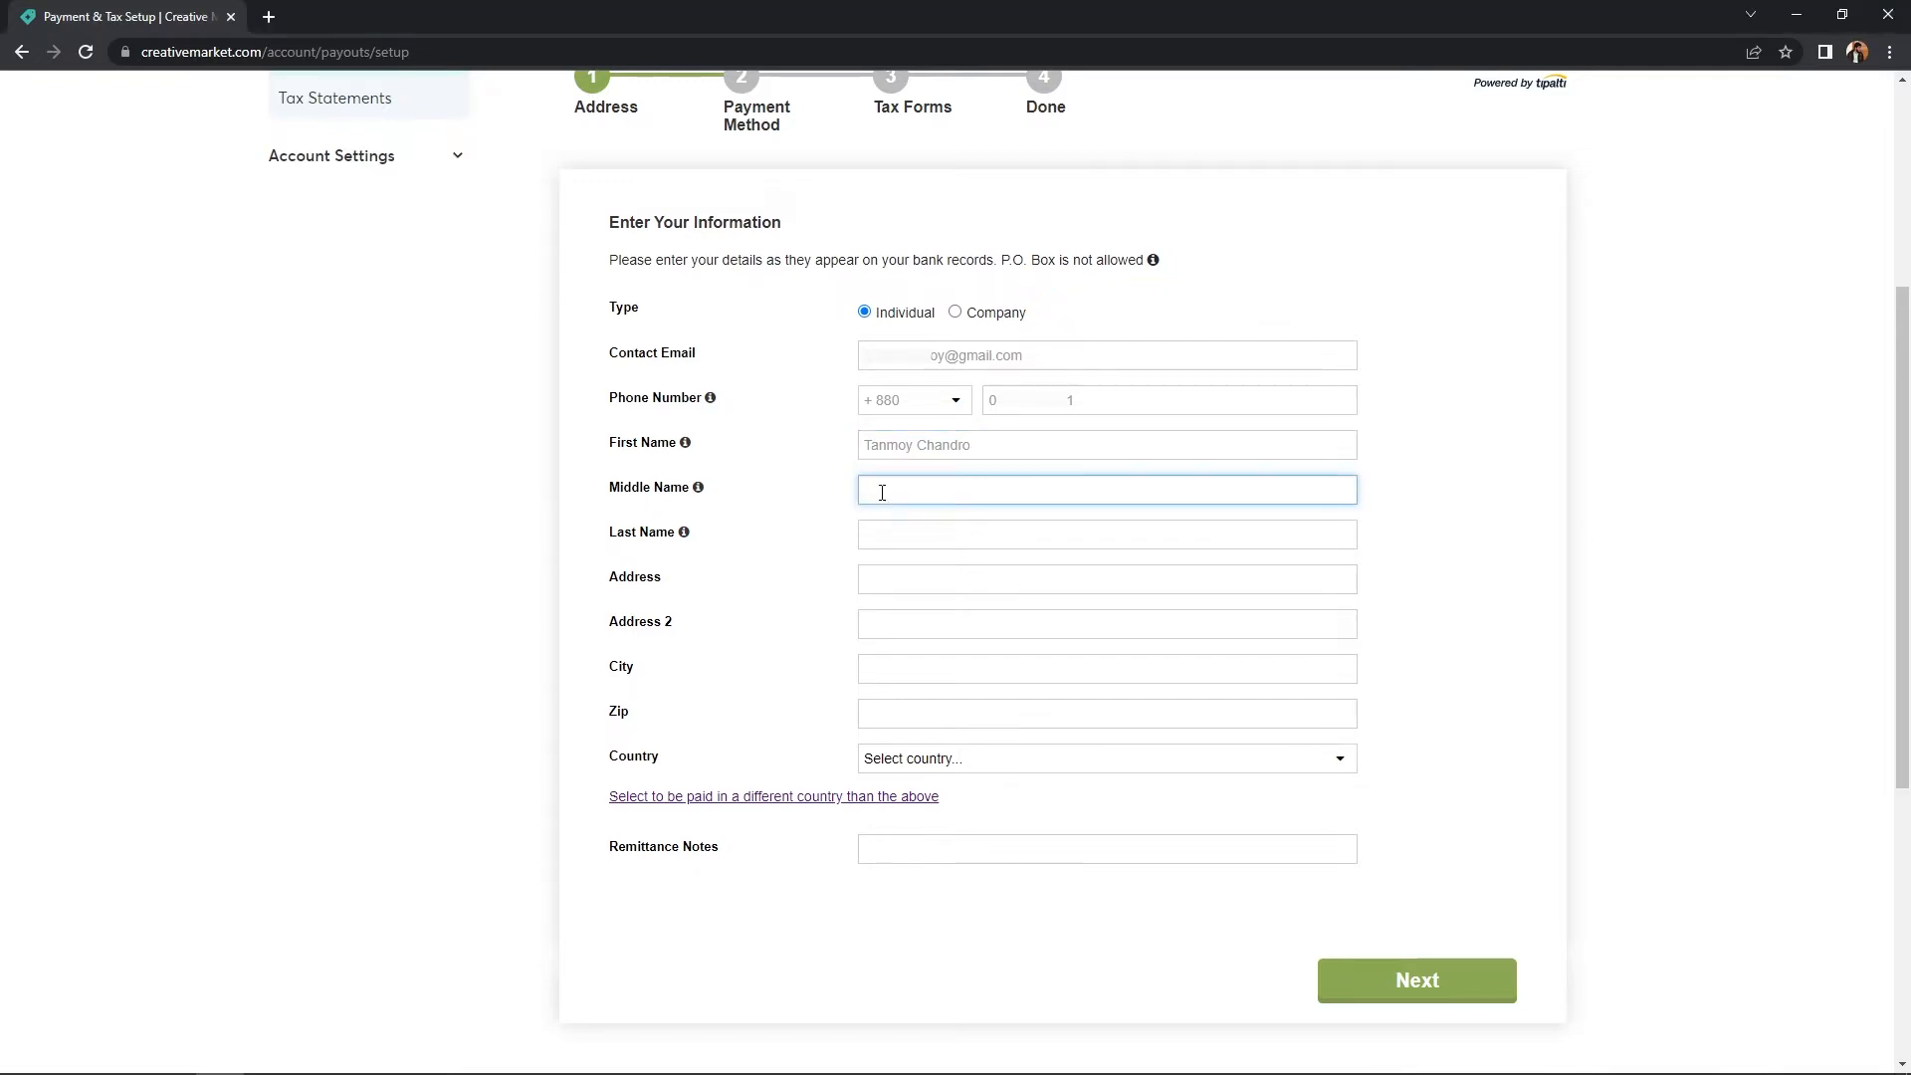
type("Das")
key("ctrl+a")
key("BackSpace")
- Fill in the last name, street address, city Barisal and zip code 8200
left_click(879, 533)
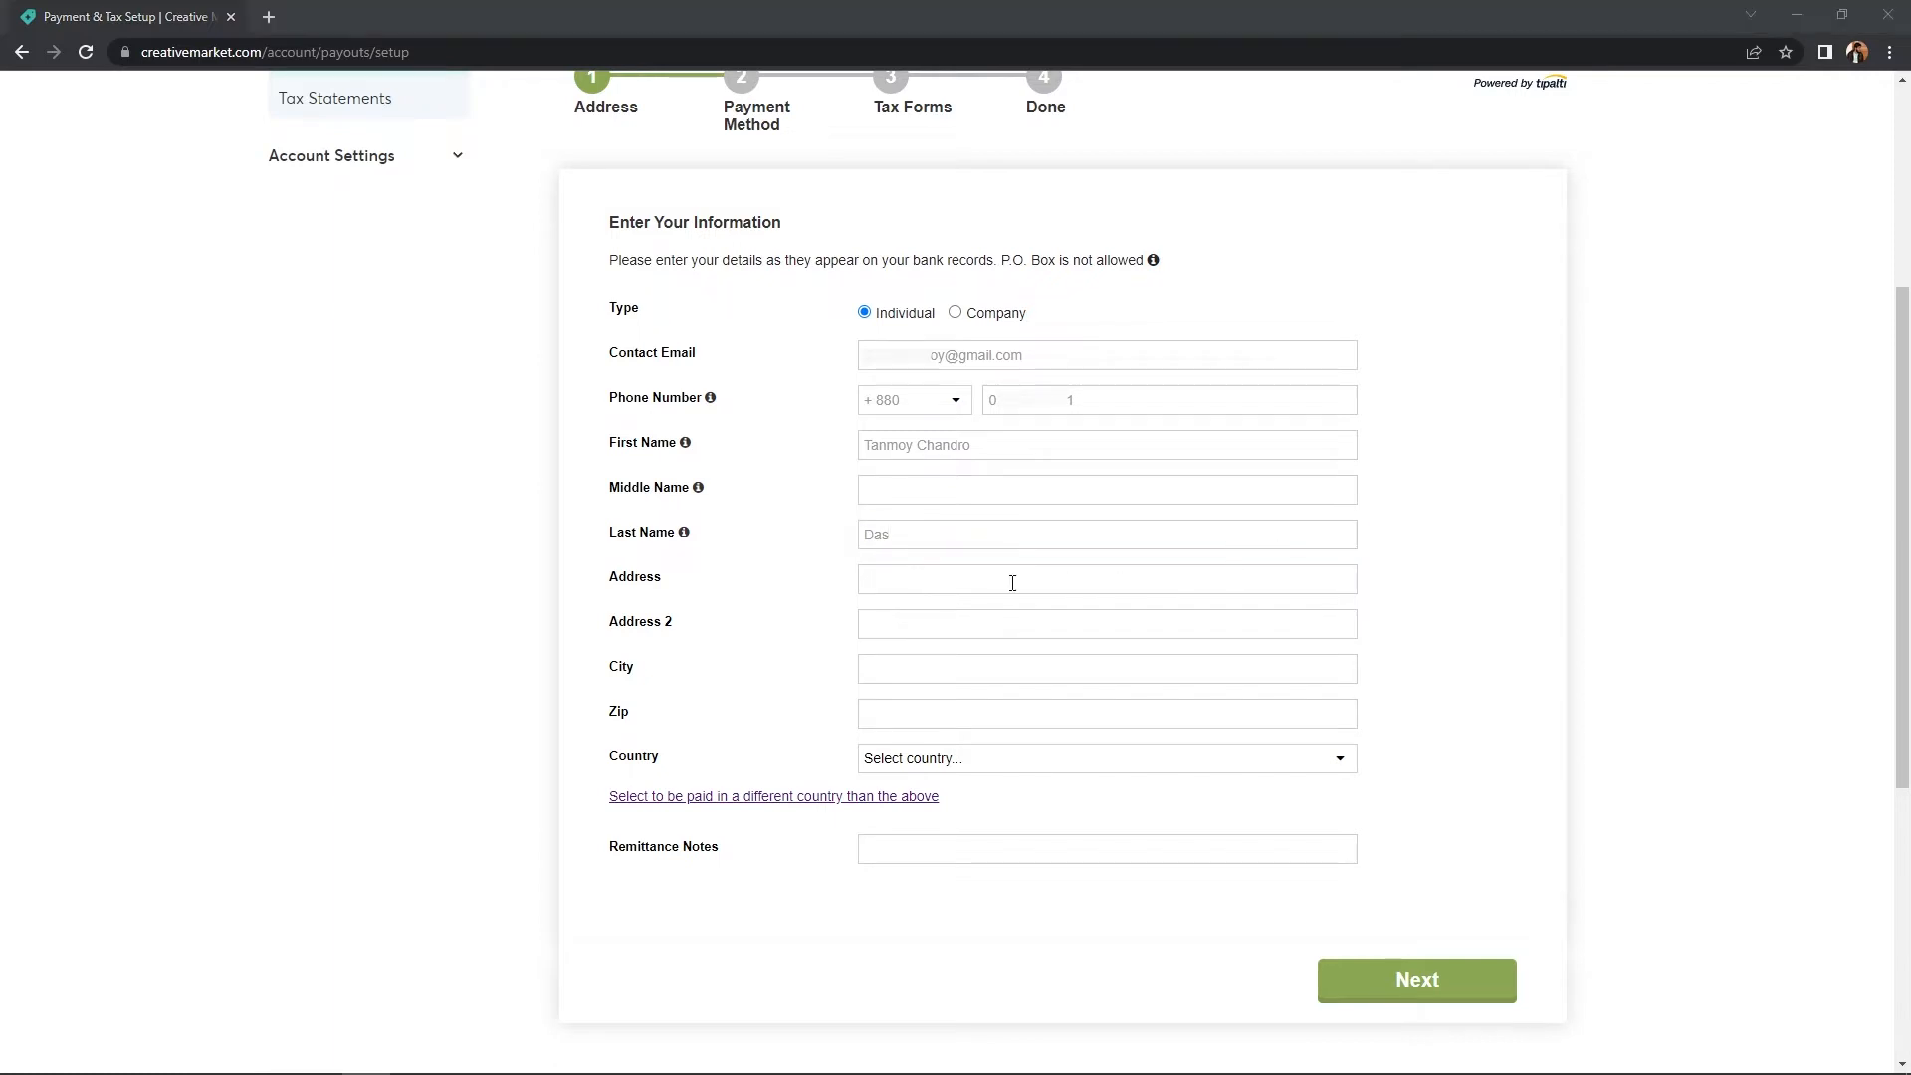
left_click(1012, 583)
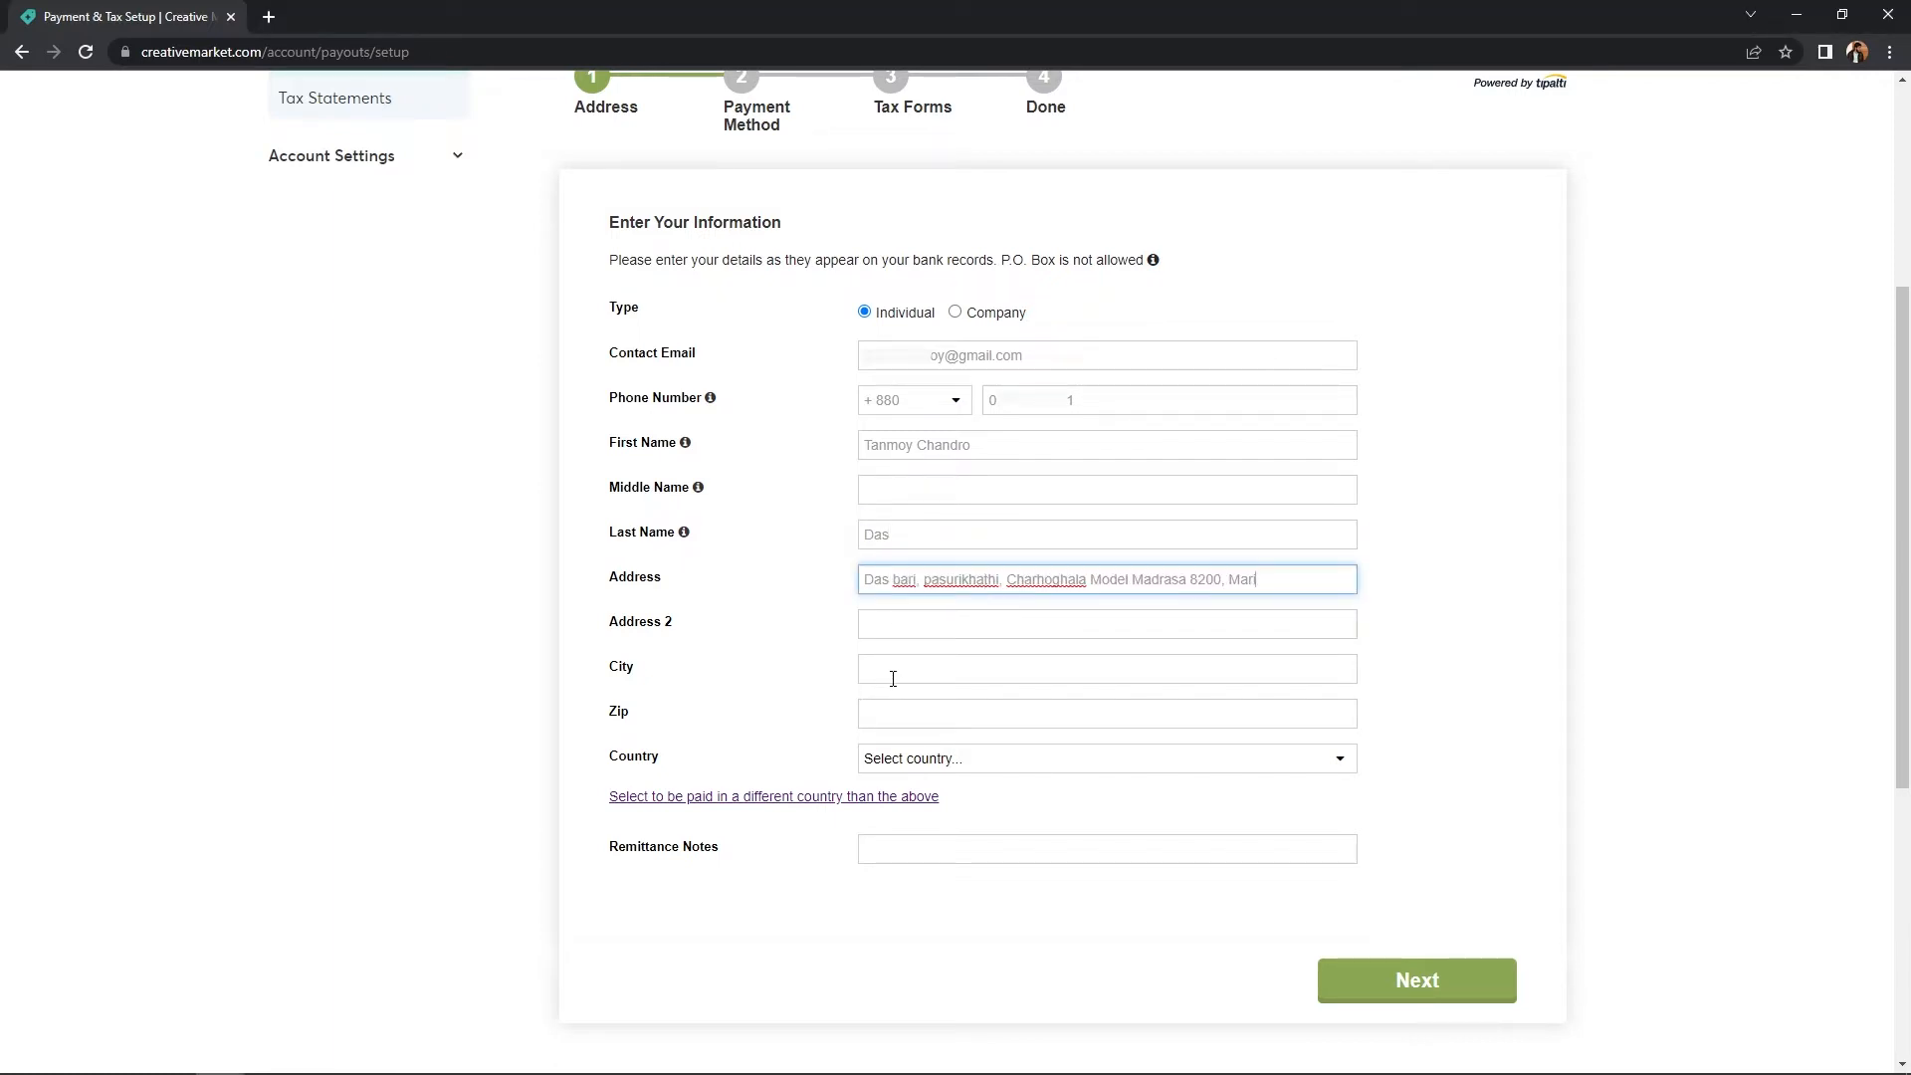
left_click(960, 669)
type("Barisal")
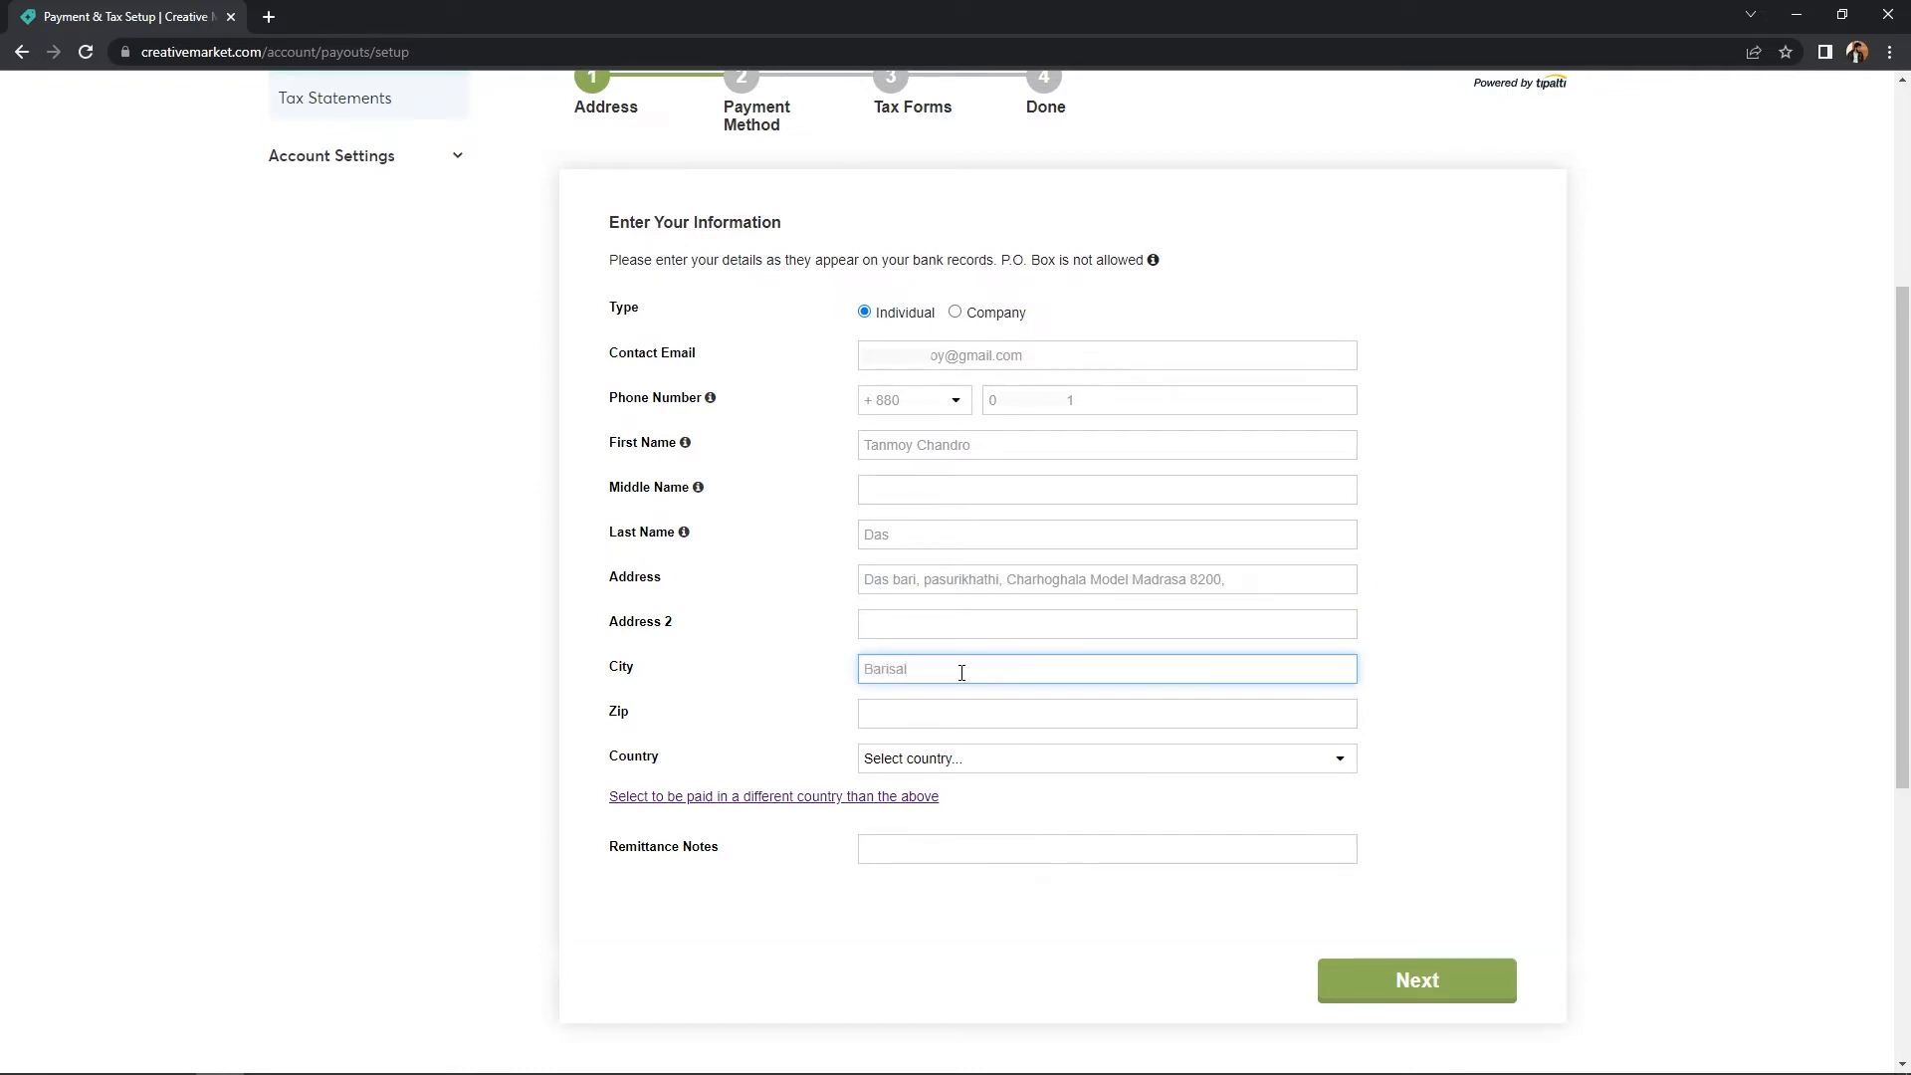
left_click(925, 713)
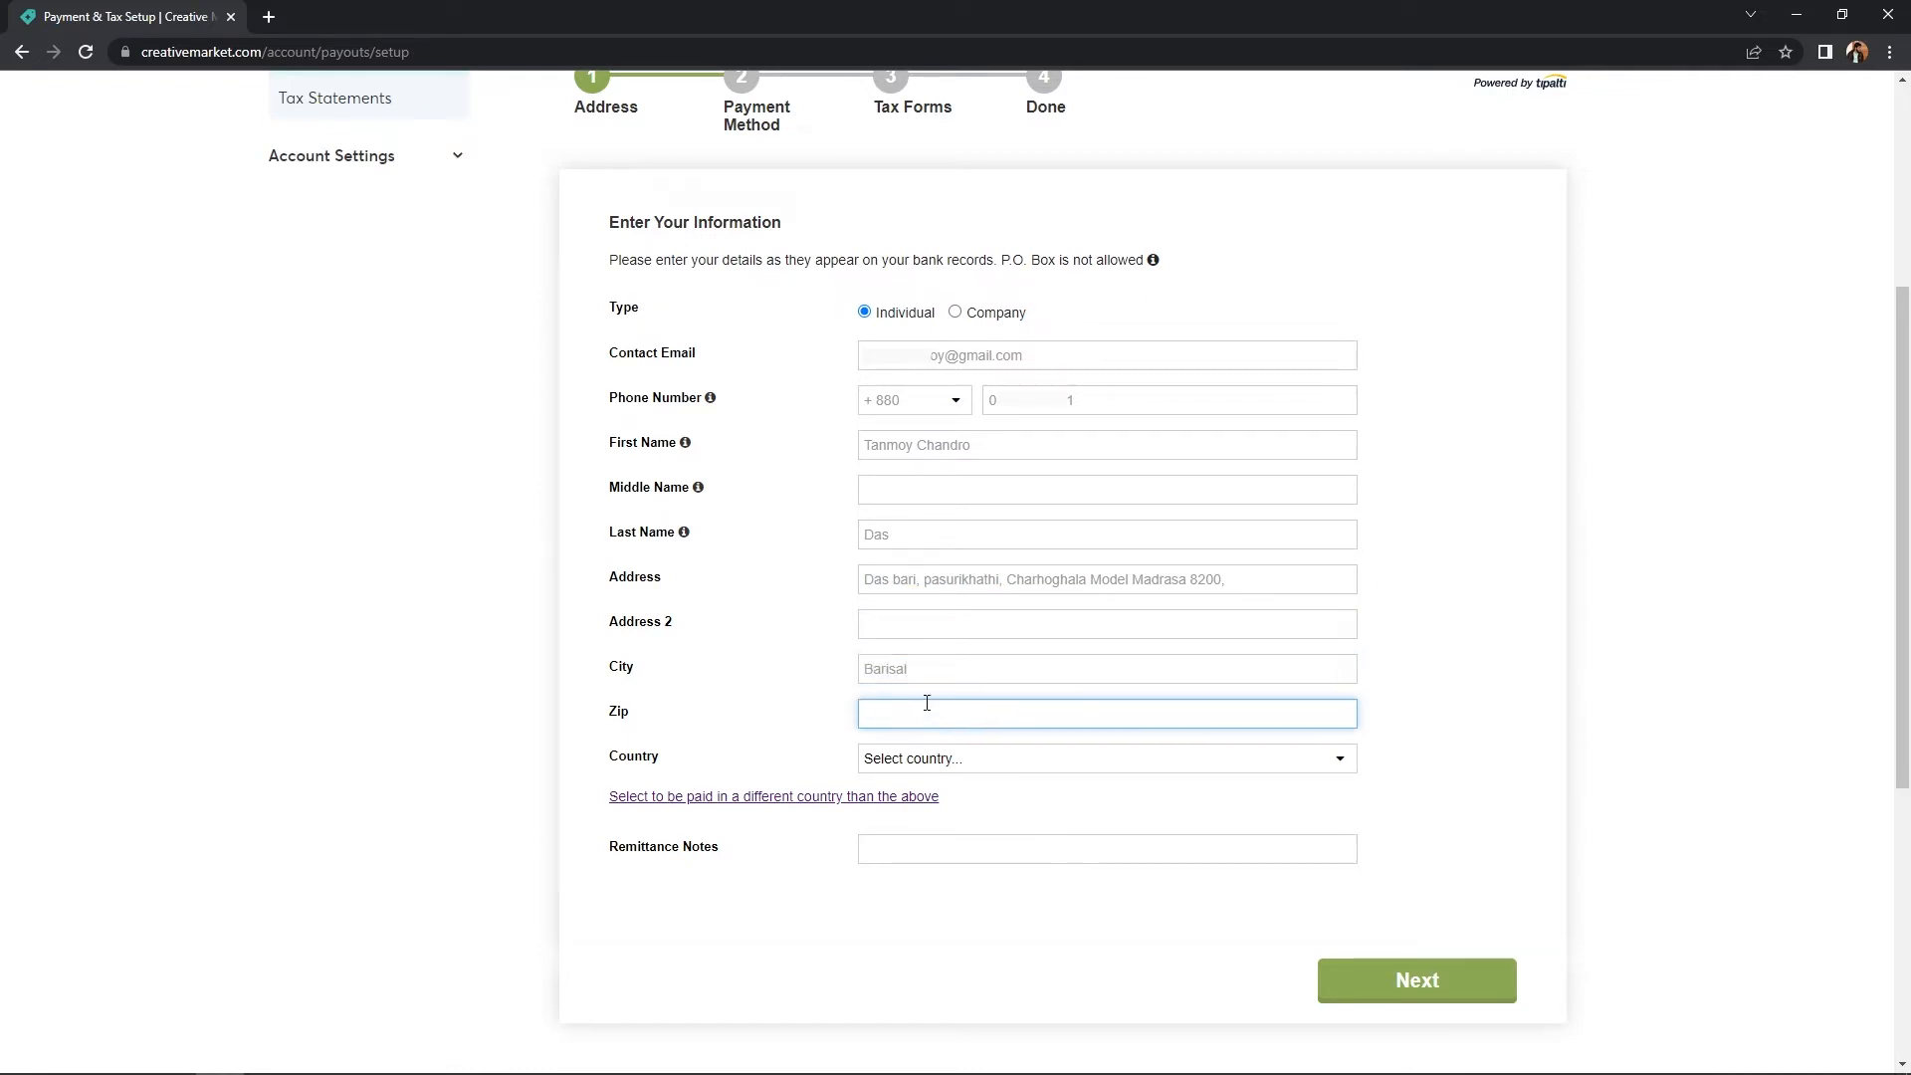
type("8200")
- Choose Bangladesh as the country and submit the address step
left_click(976, 771)
type("ba")
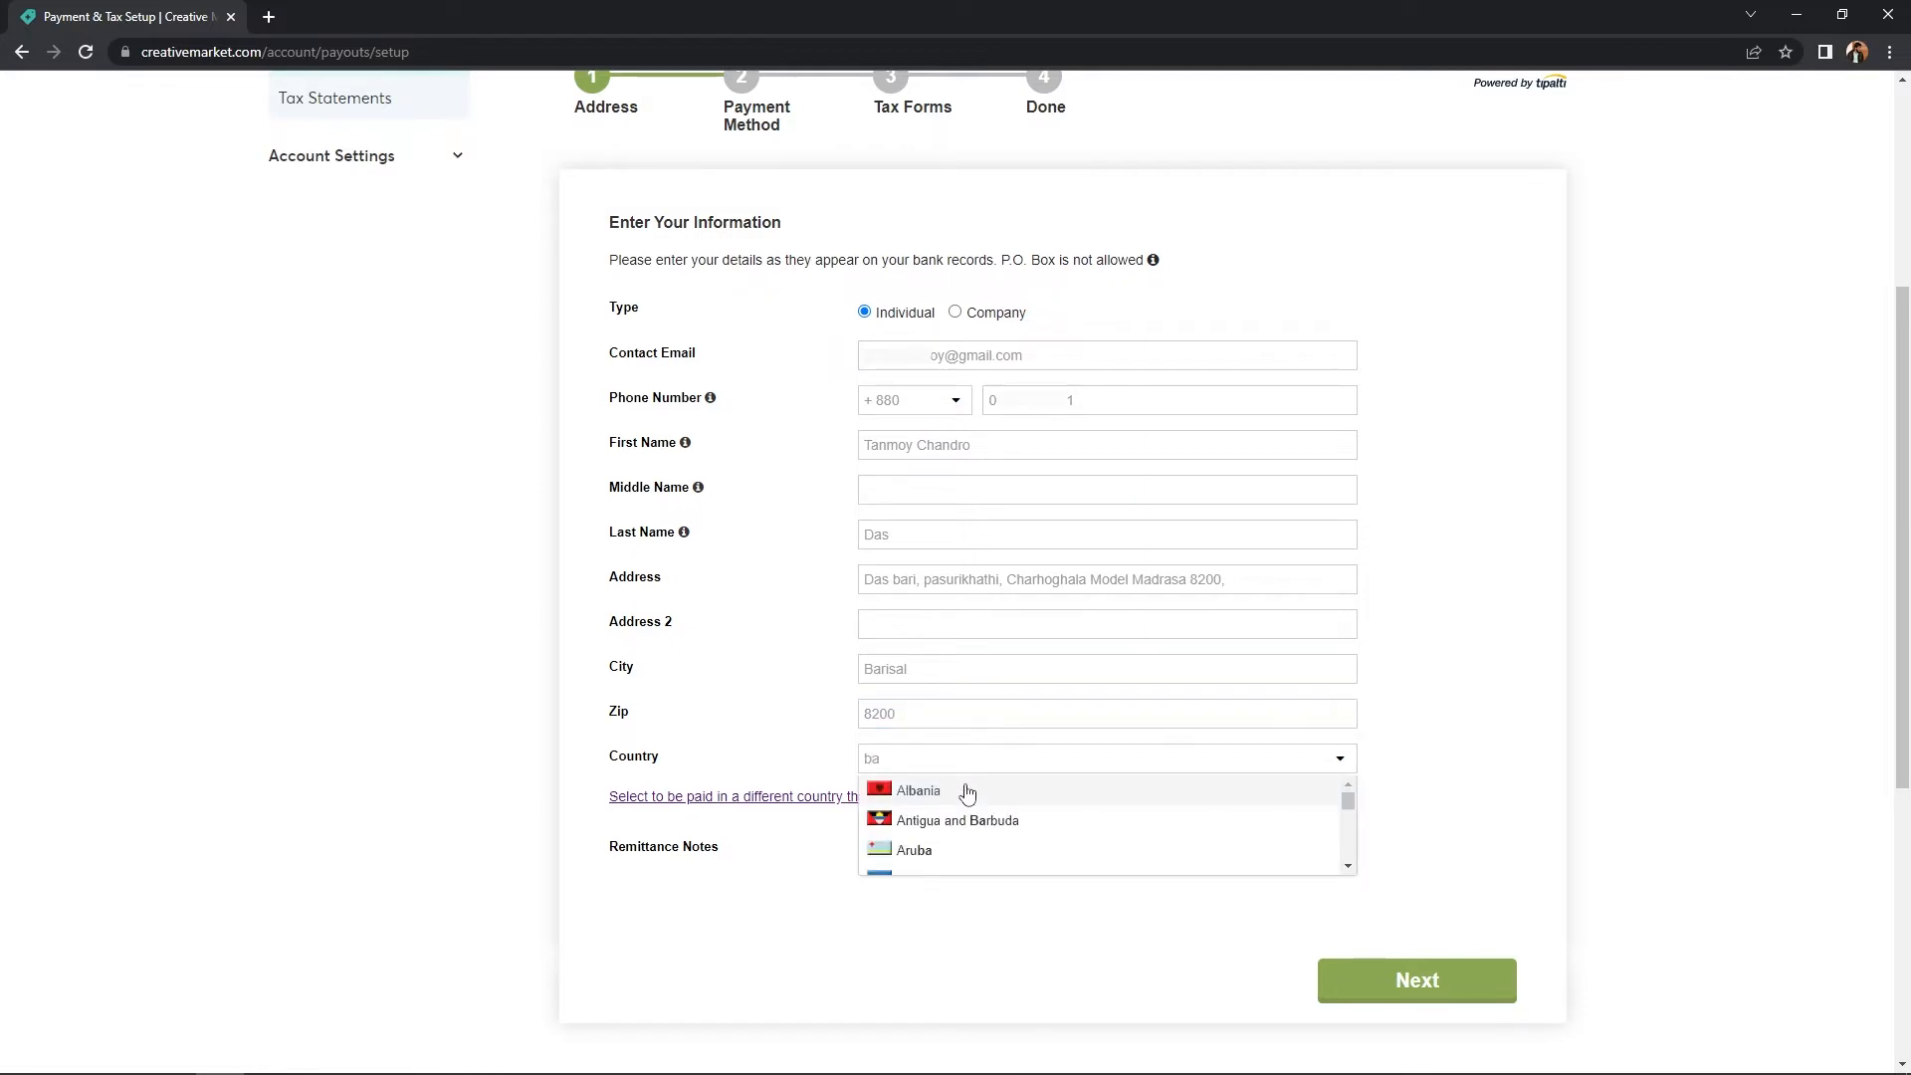
type("ng")
left_click(963, 791)
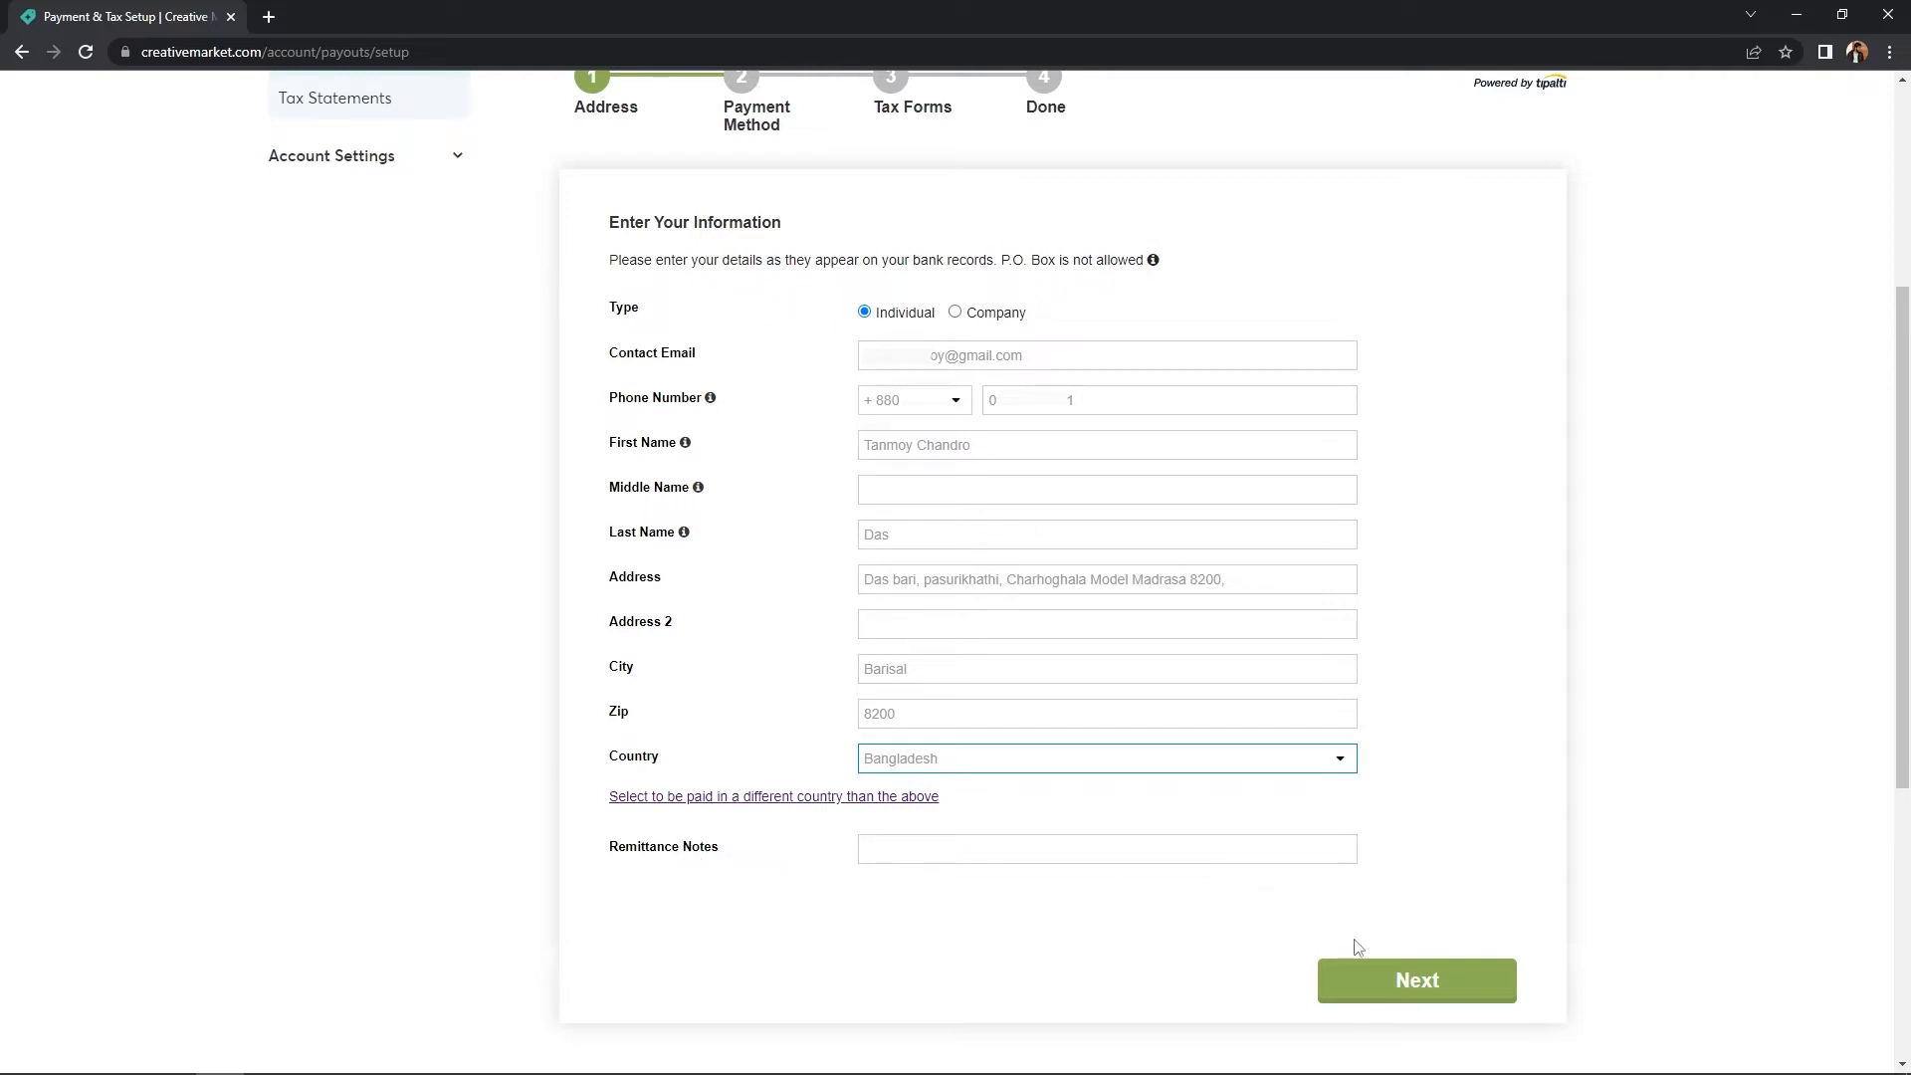
left_click(1383, 980)
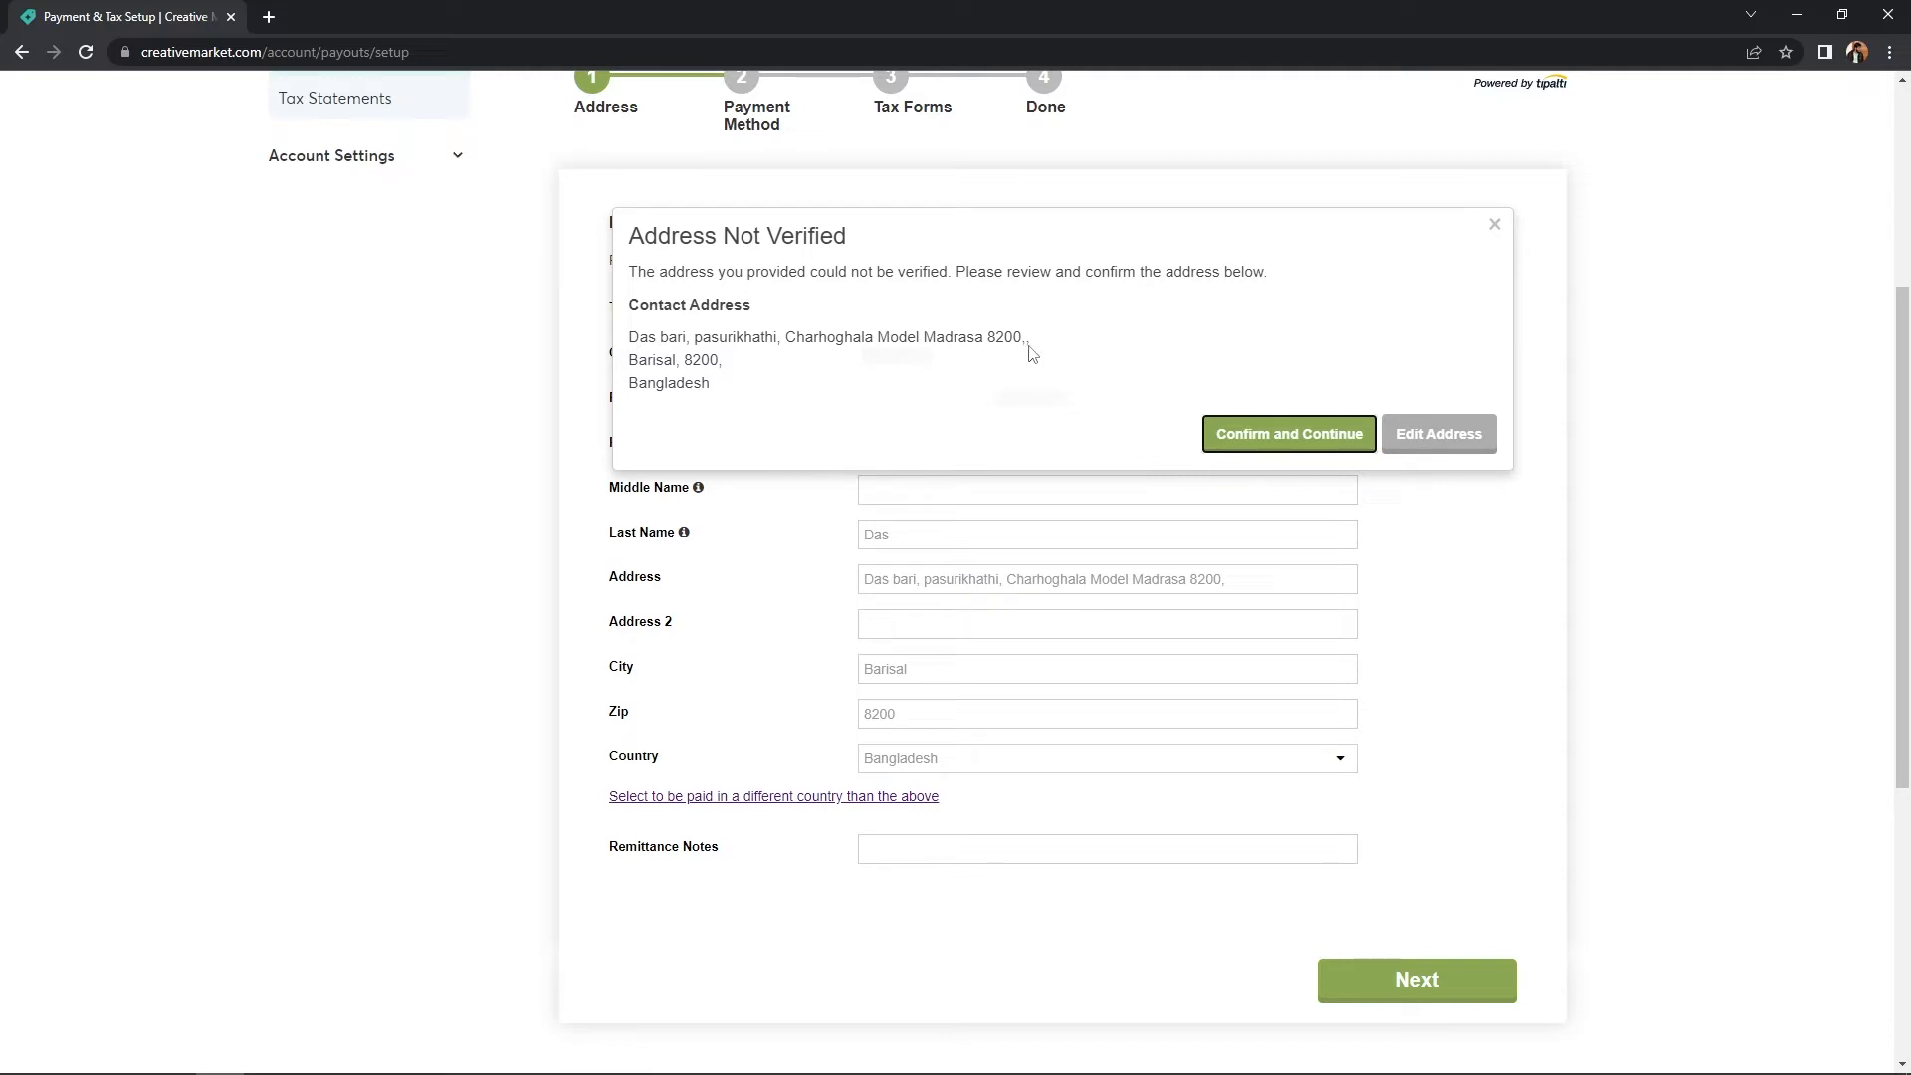
- Remove the trailing comma from the street address and resubmit the address step
left_click(1450, 434)
left_click(1250, 581)
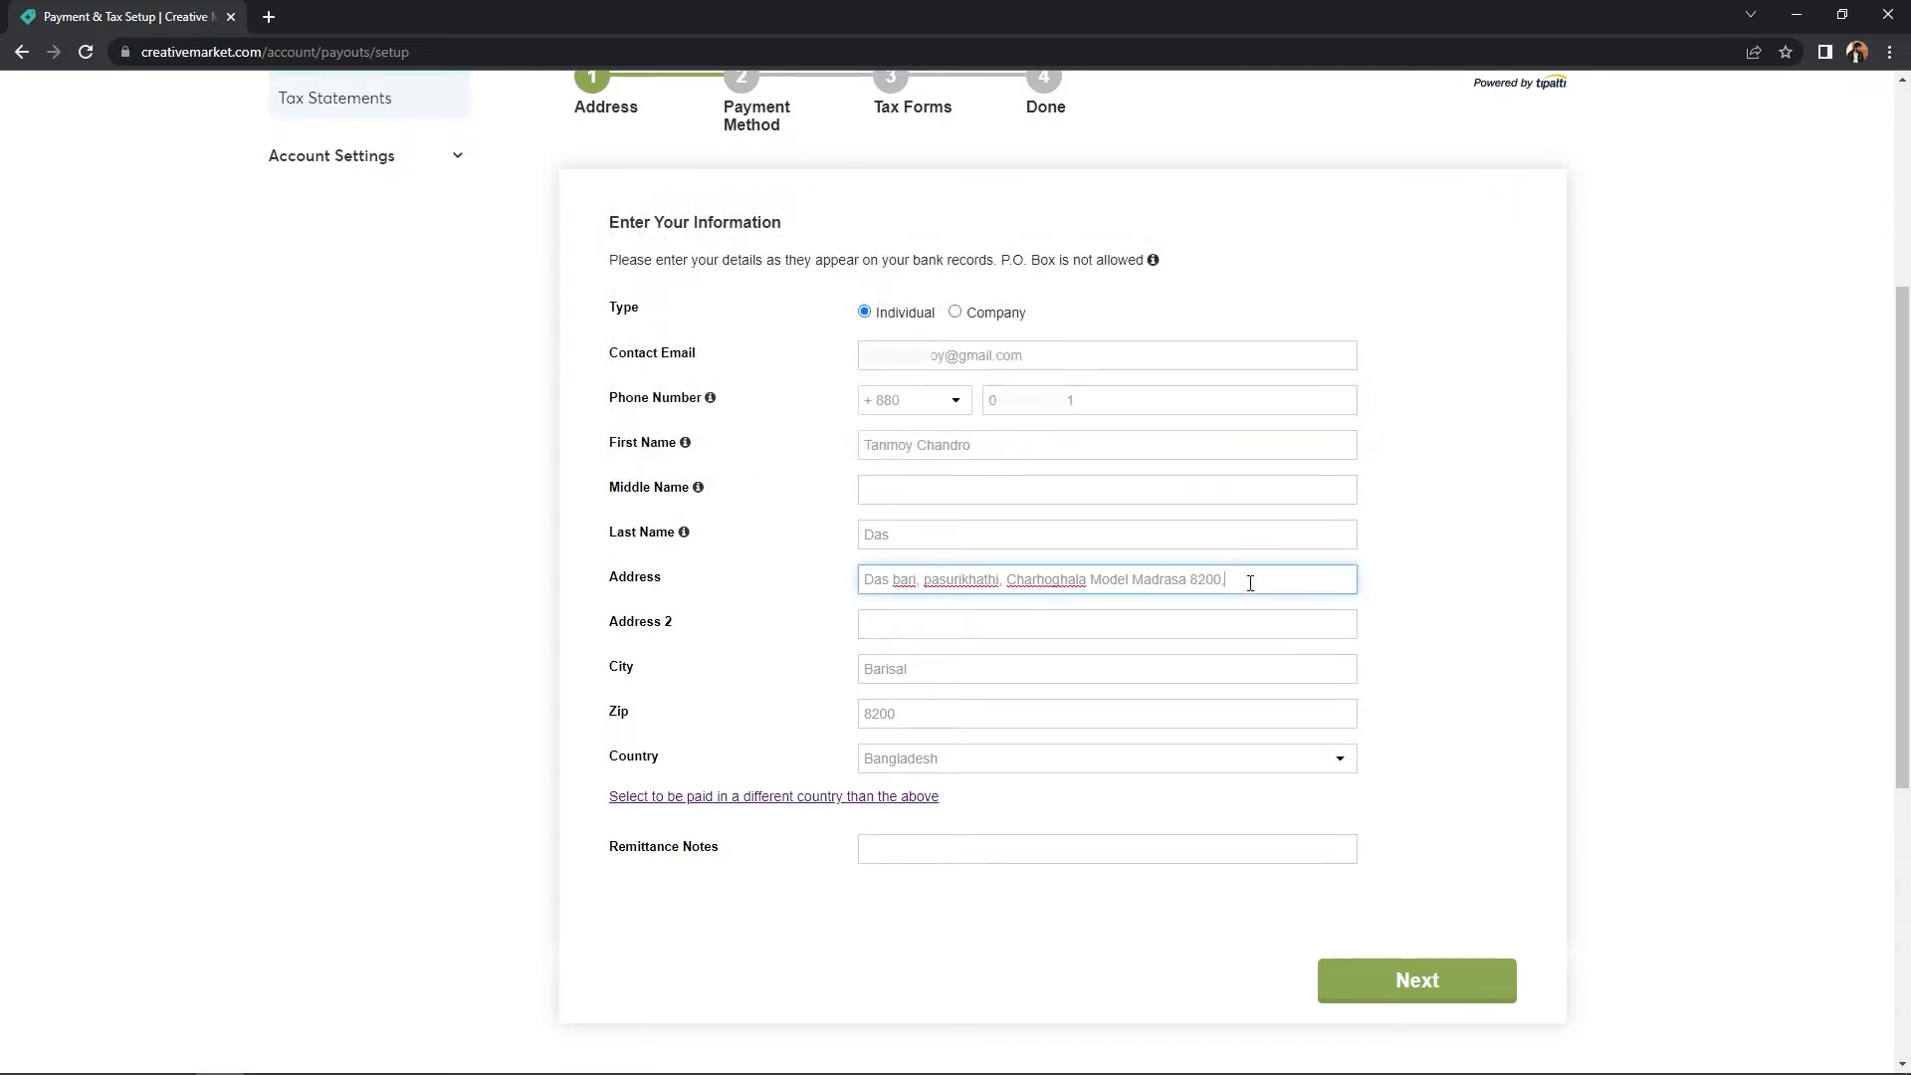
left_click(1409, 985)
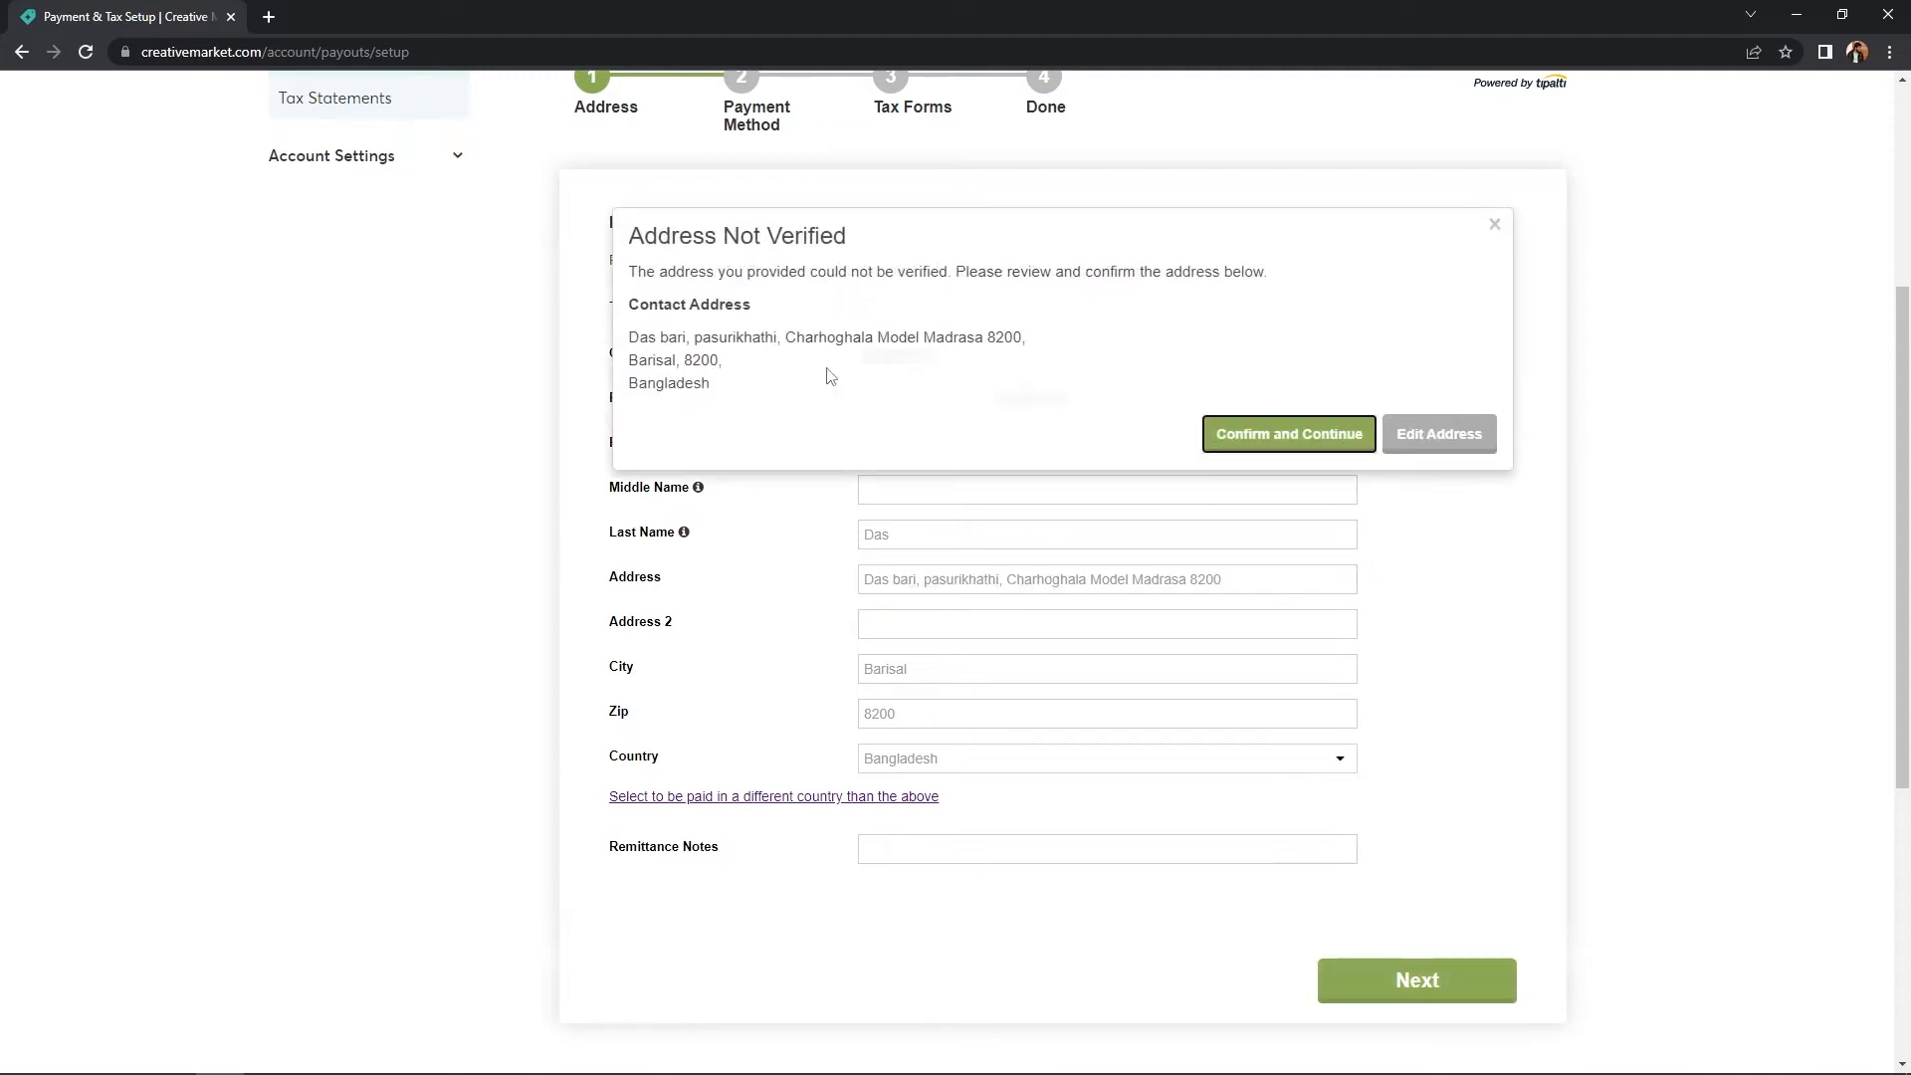
- Accept the unverified address and choose Wire Transfer payouts in USD
left_click(1258, 444)
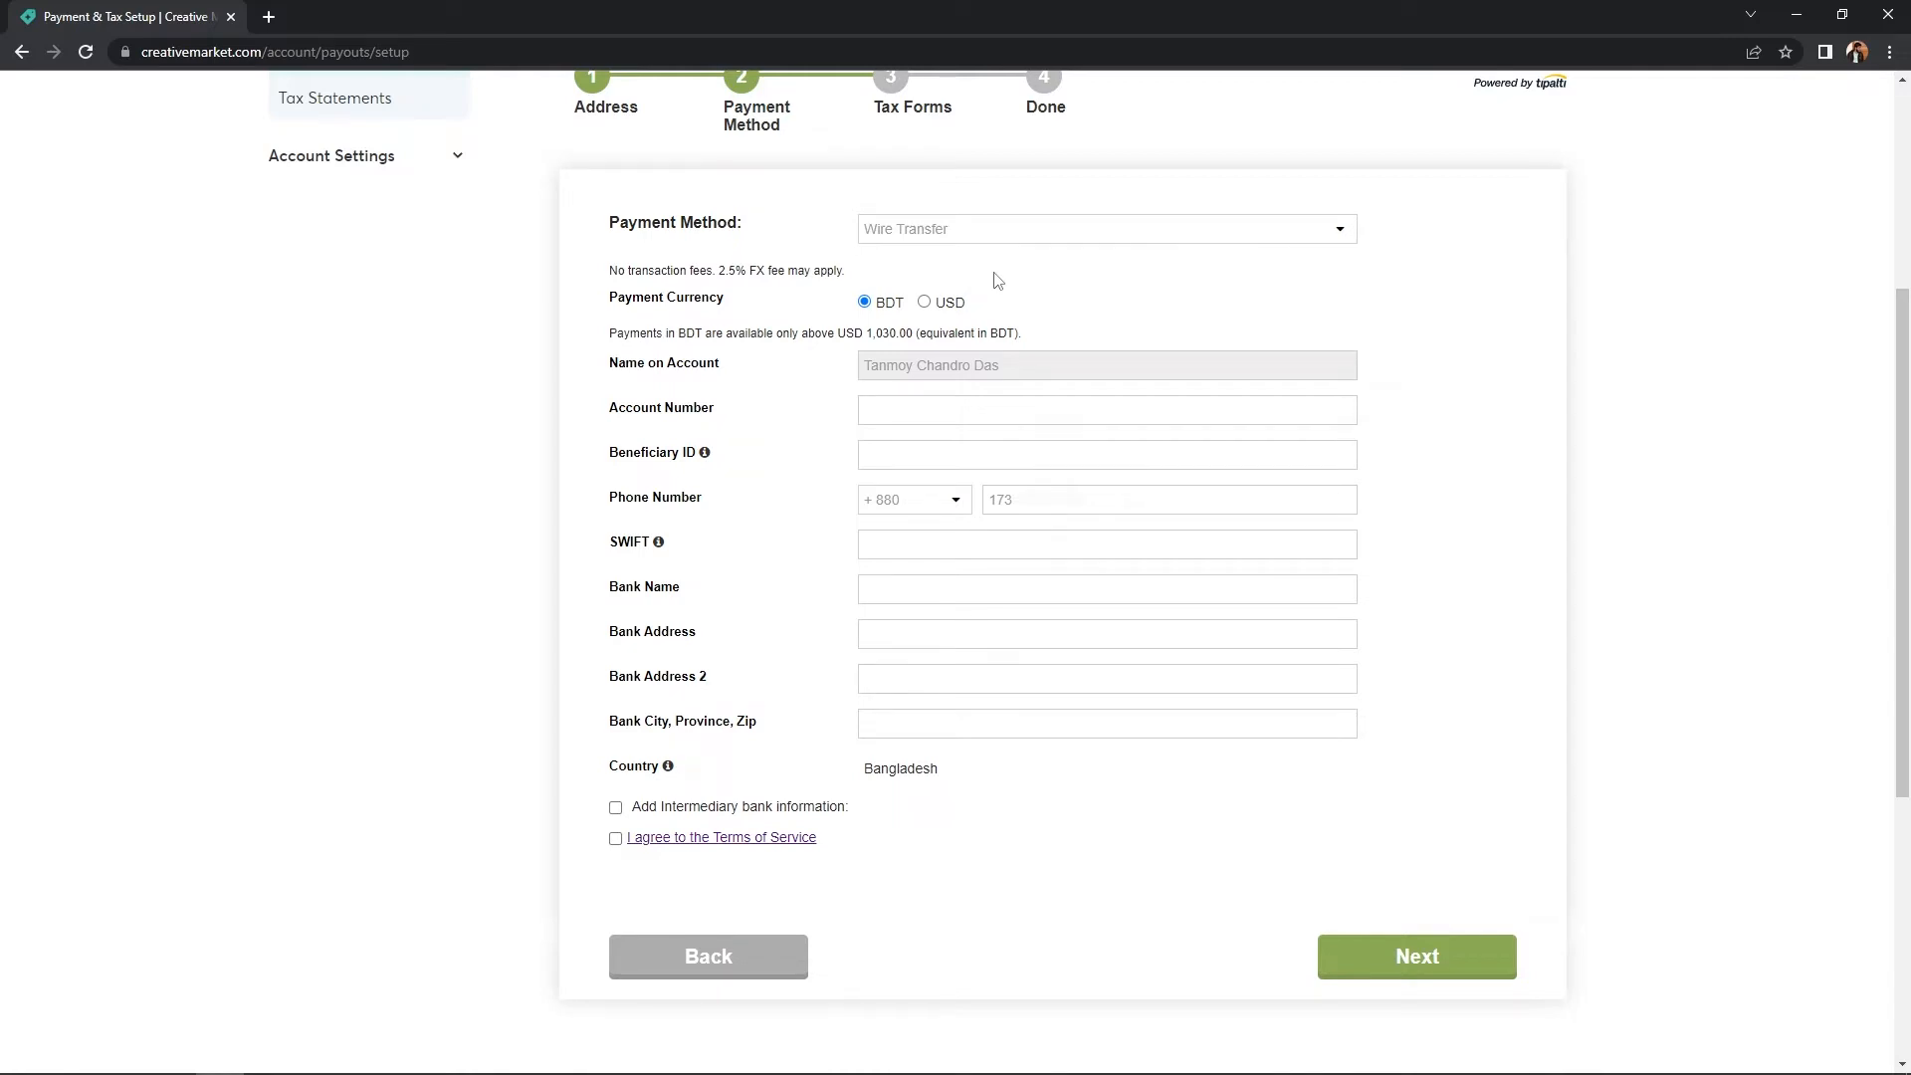
left_click(955, 231)
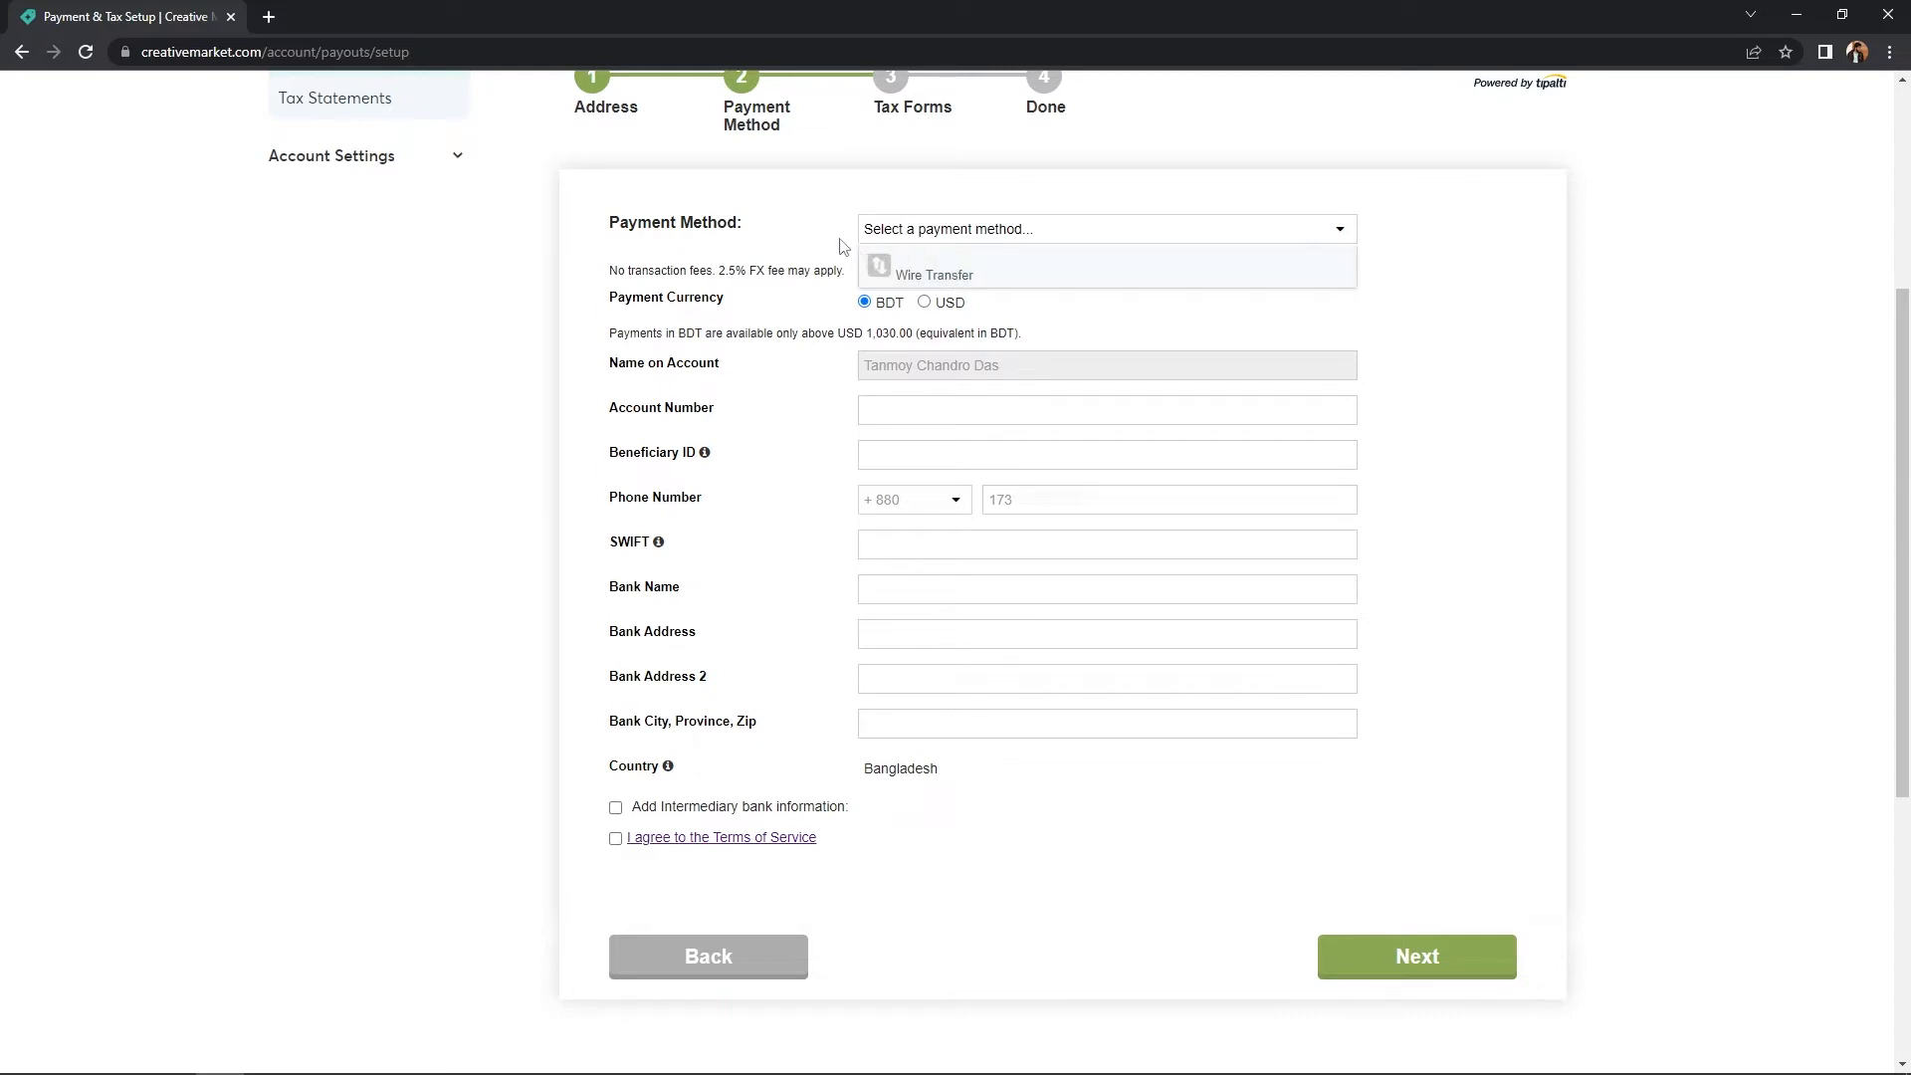
left_click(901, 269)
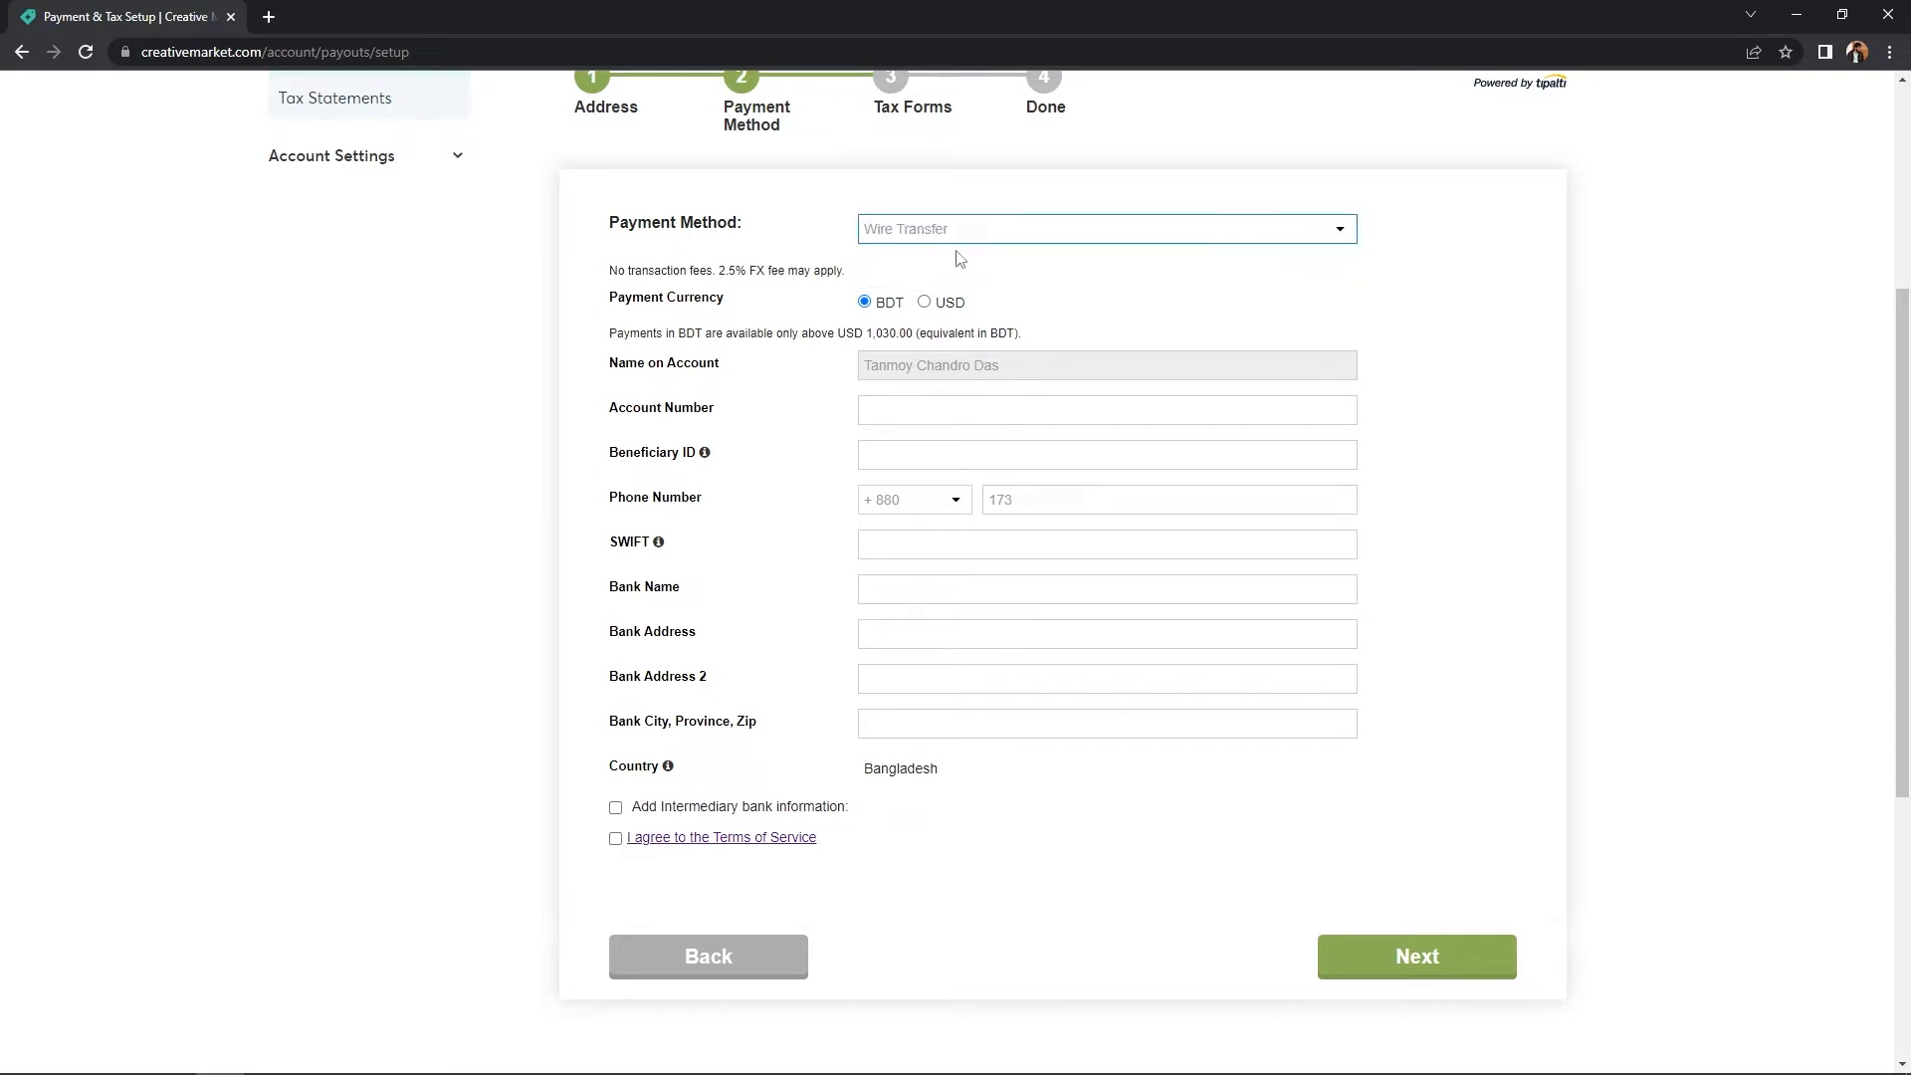
left_click(955, 234)
left_click(907, 271)
left_click(925, 303)
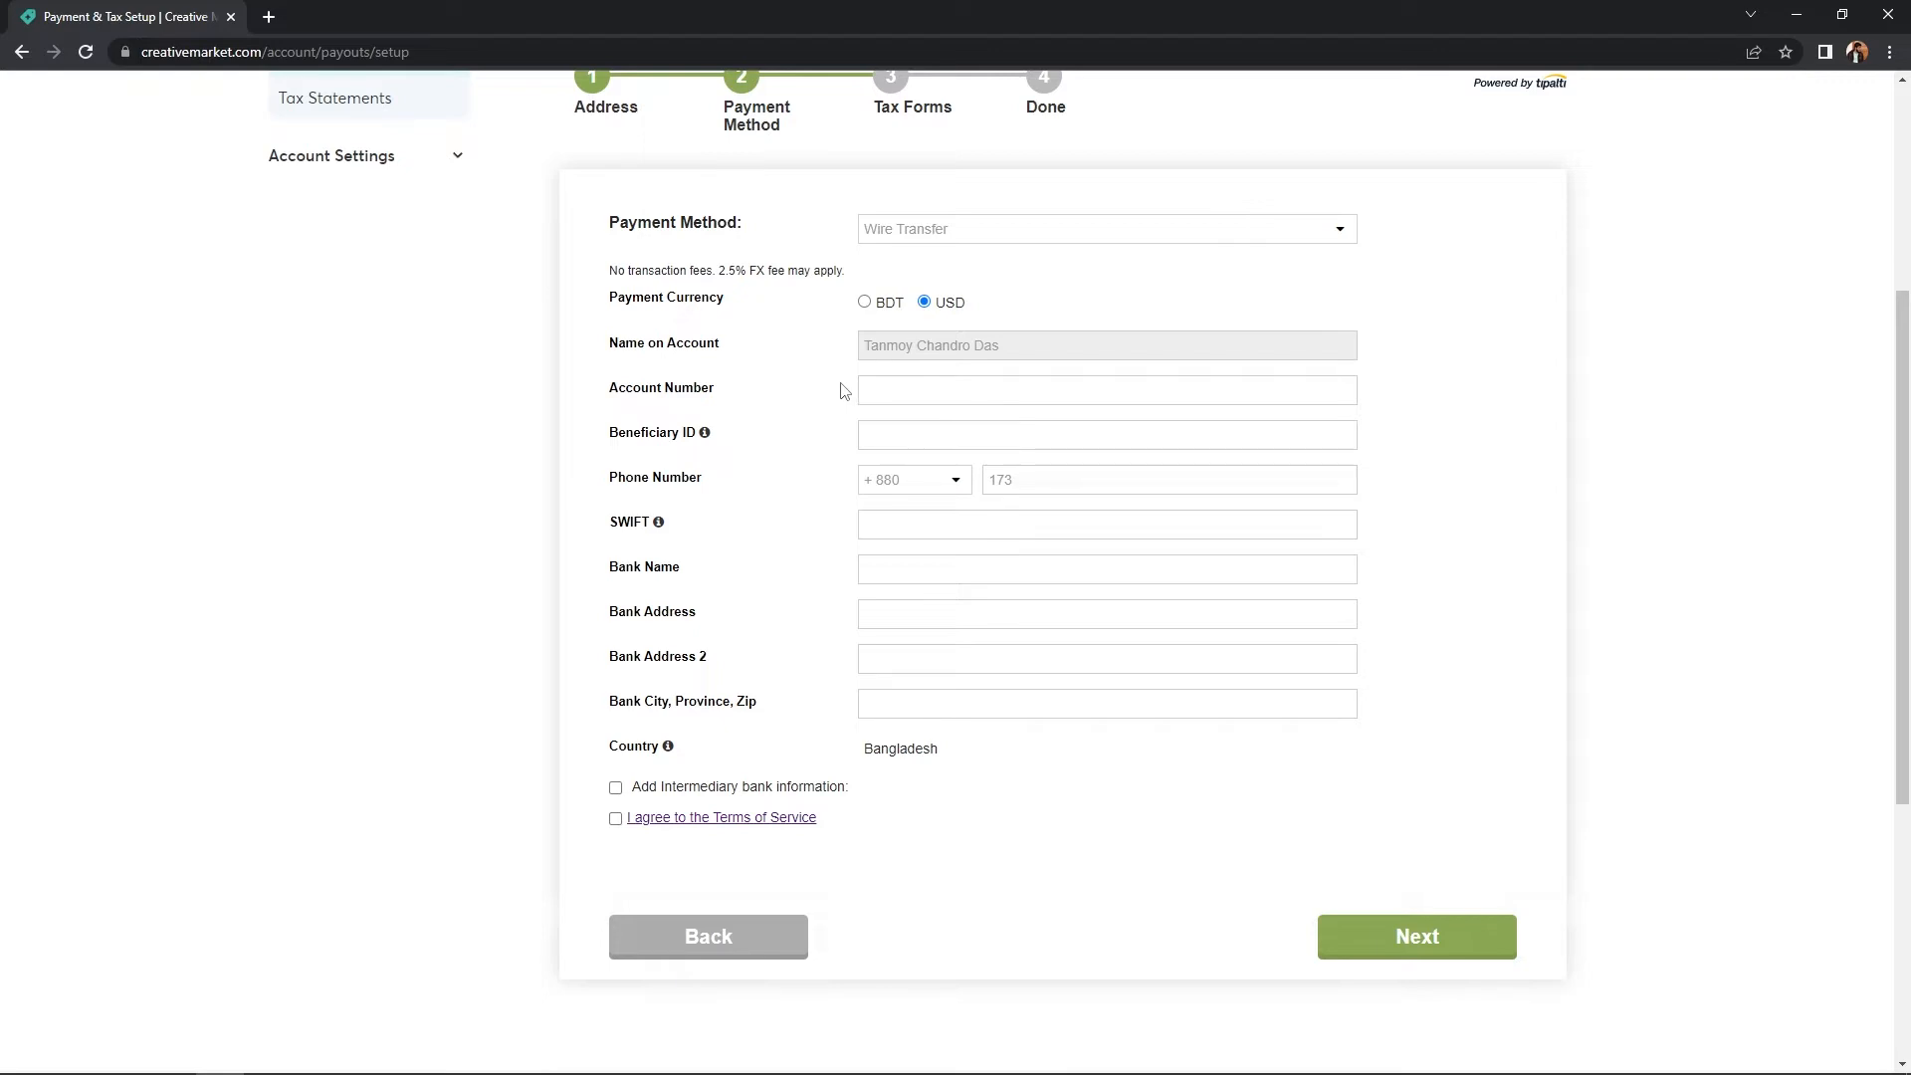
- Enter the bank account number and the beneficiary ID
left_click(952, 389)
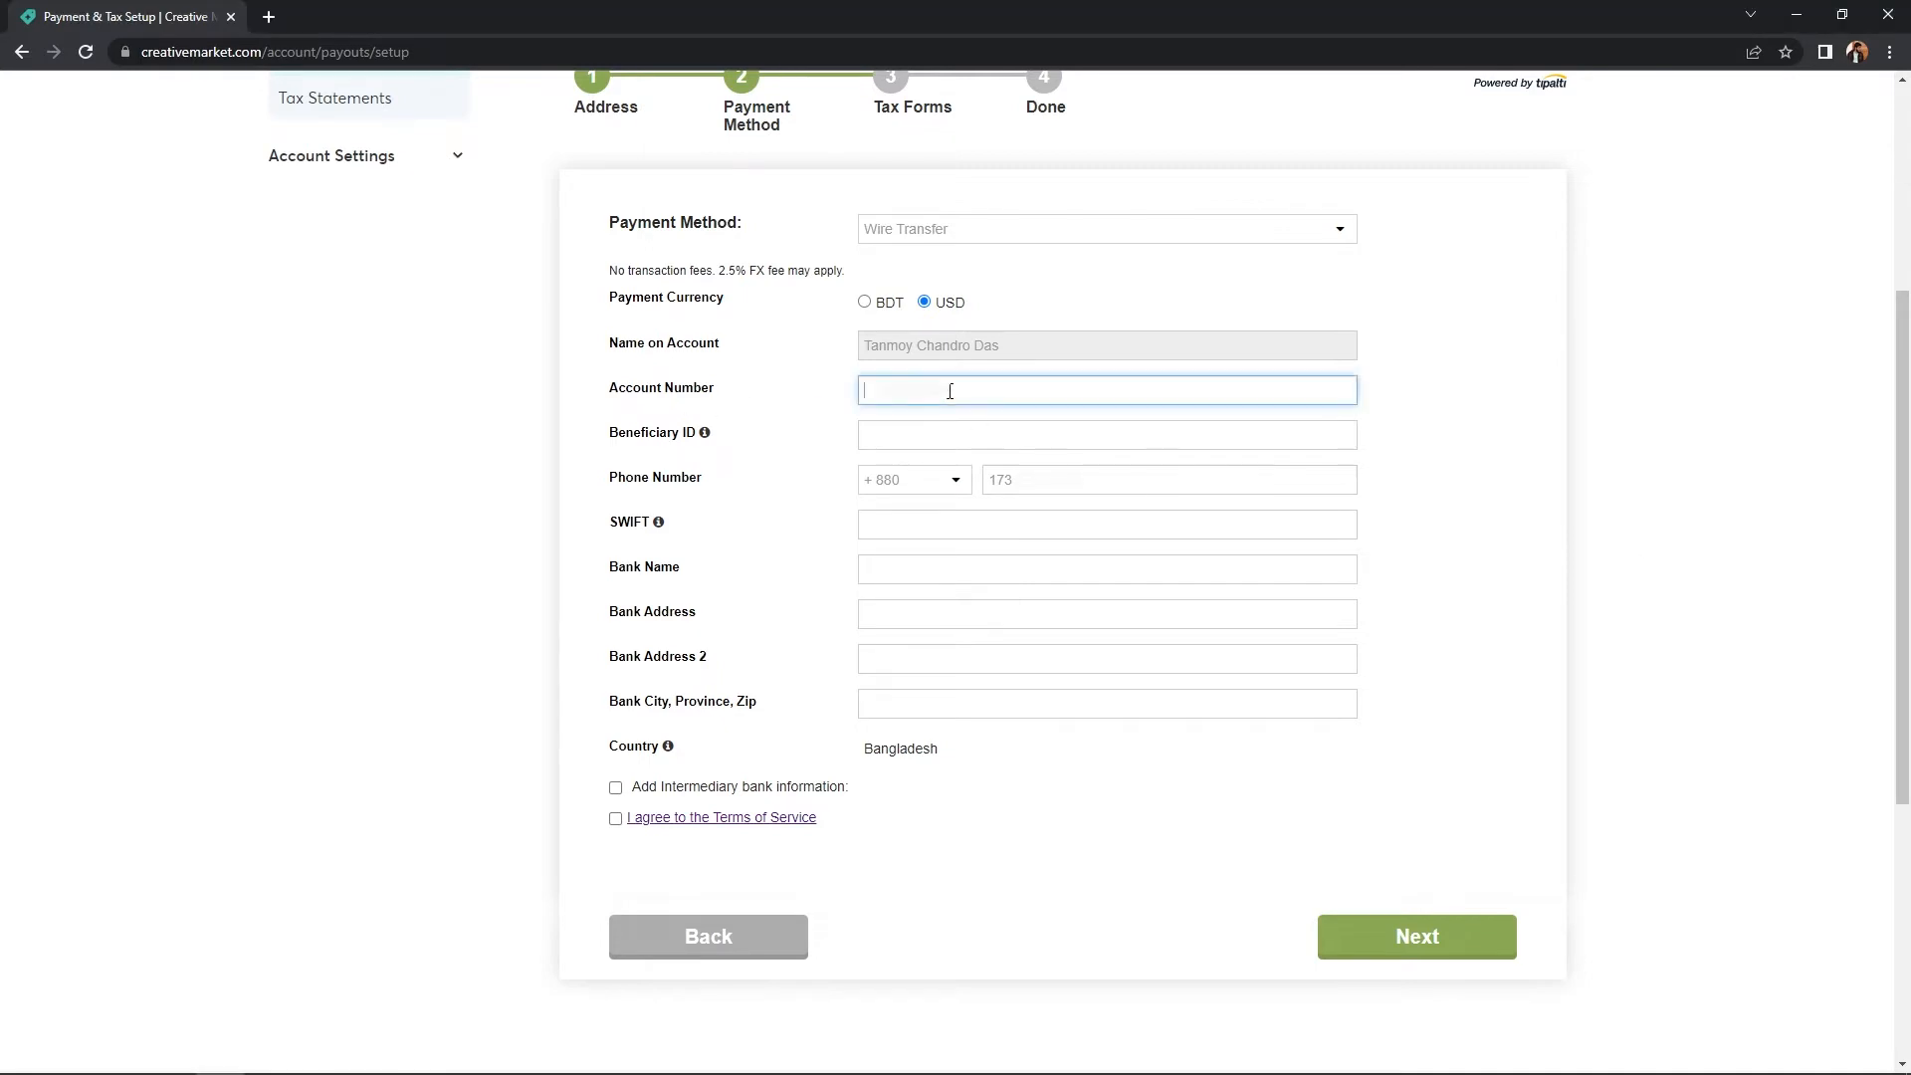
key("ctrl+v")
key("Tab")
type("37")
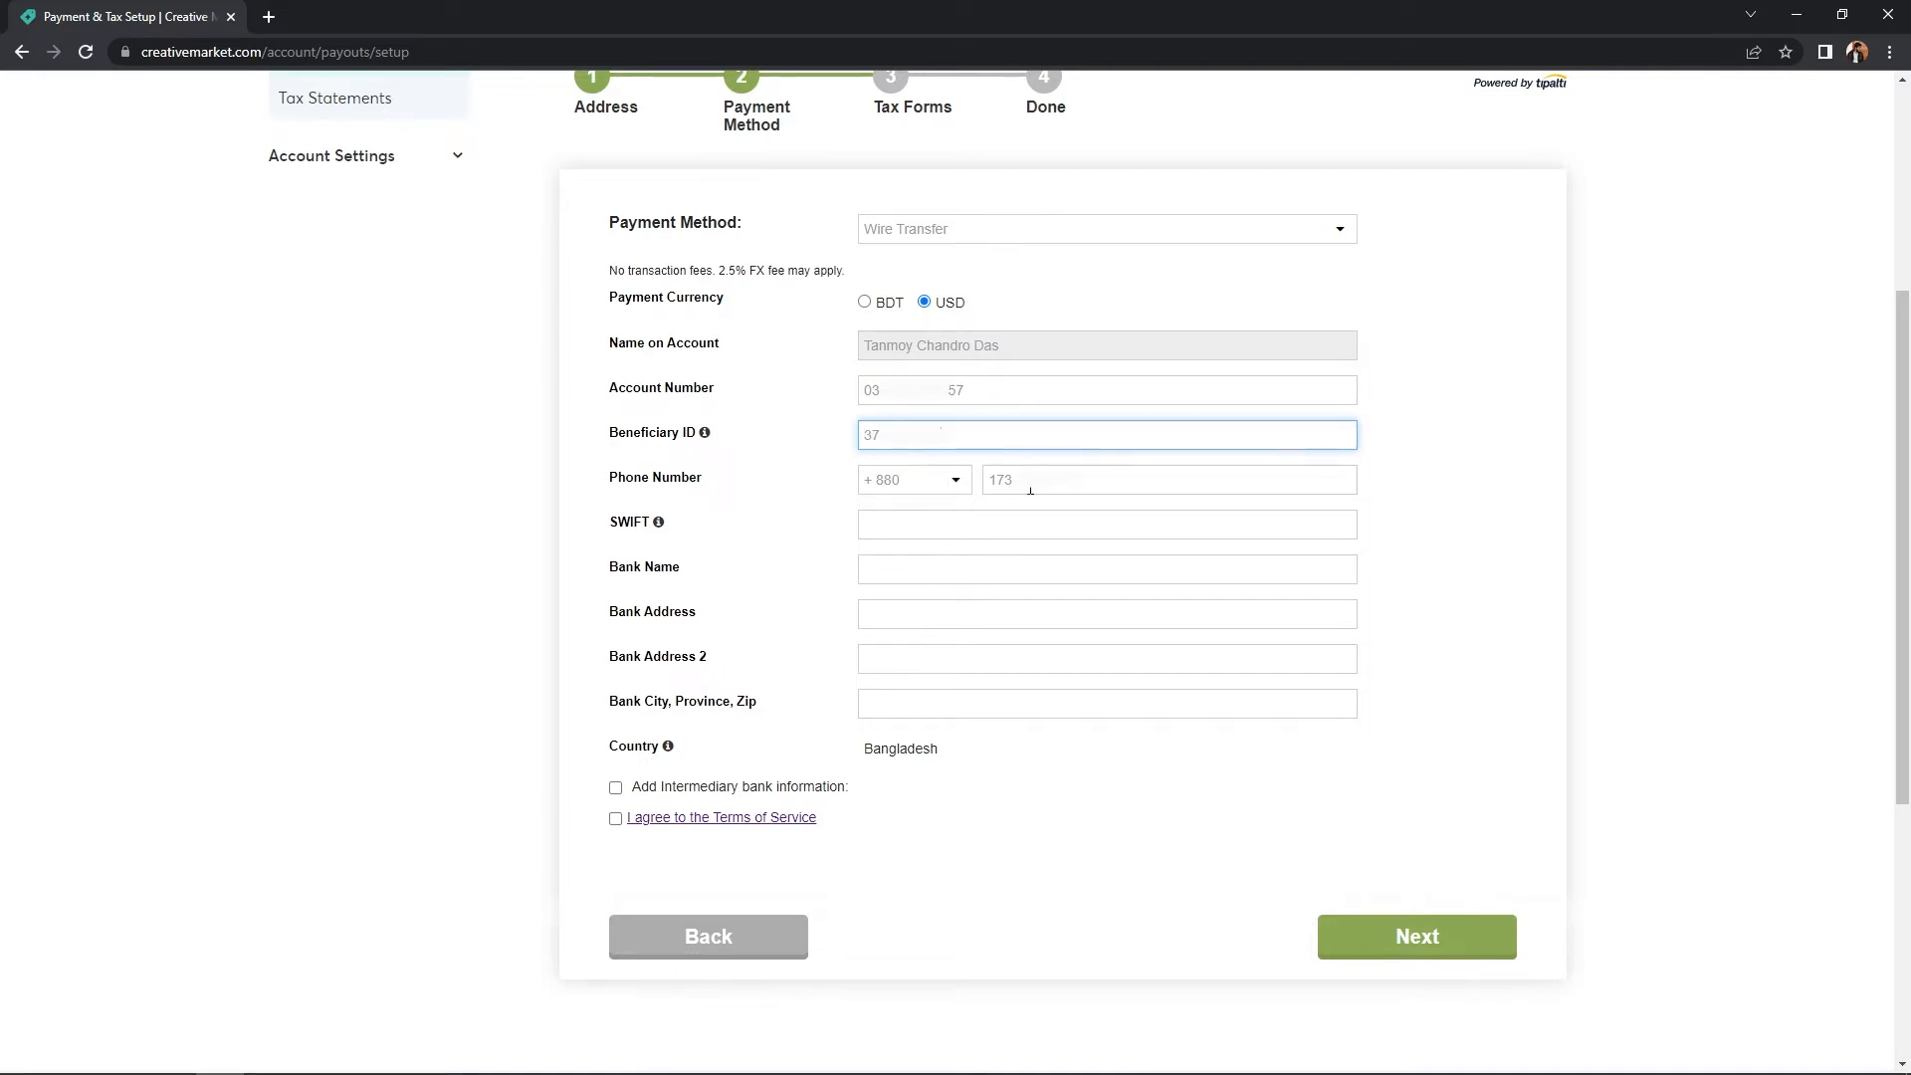
left_click(1085, 482)
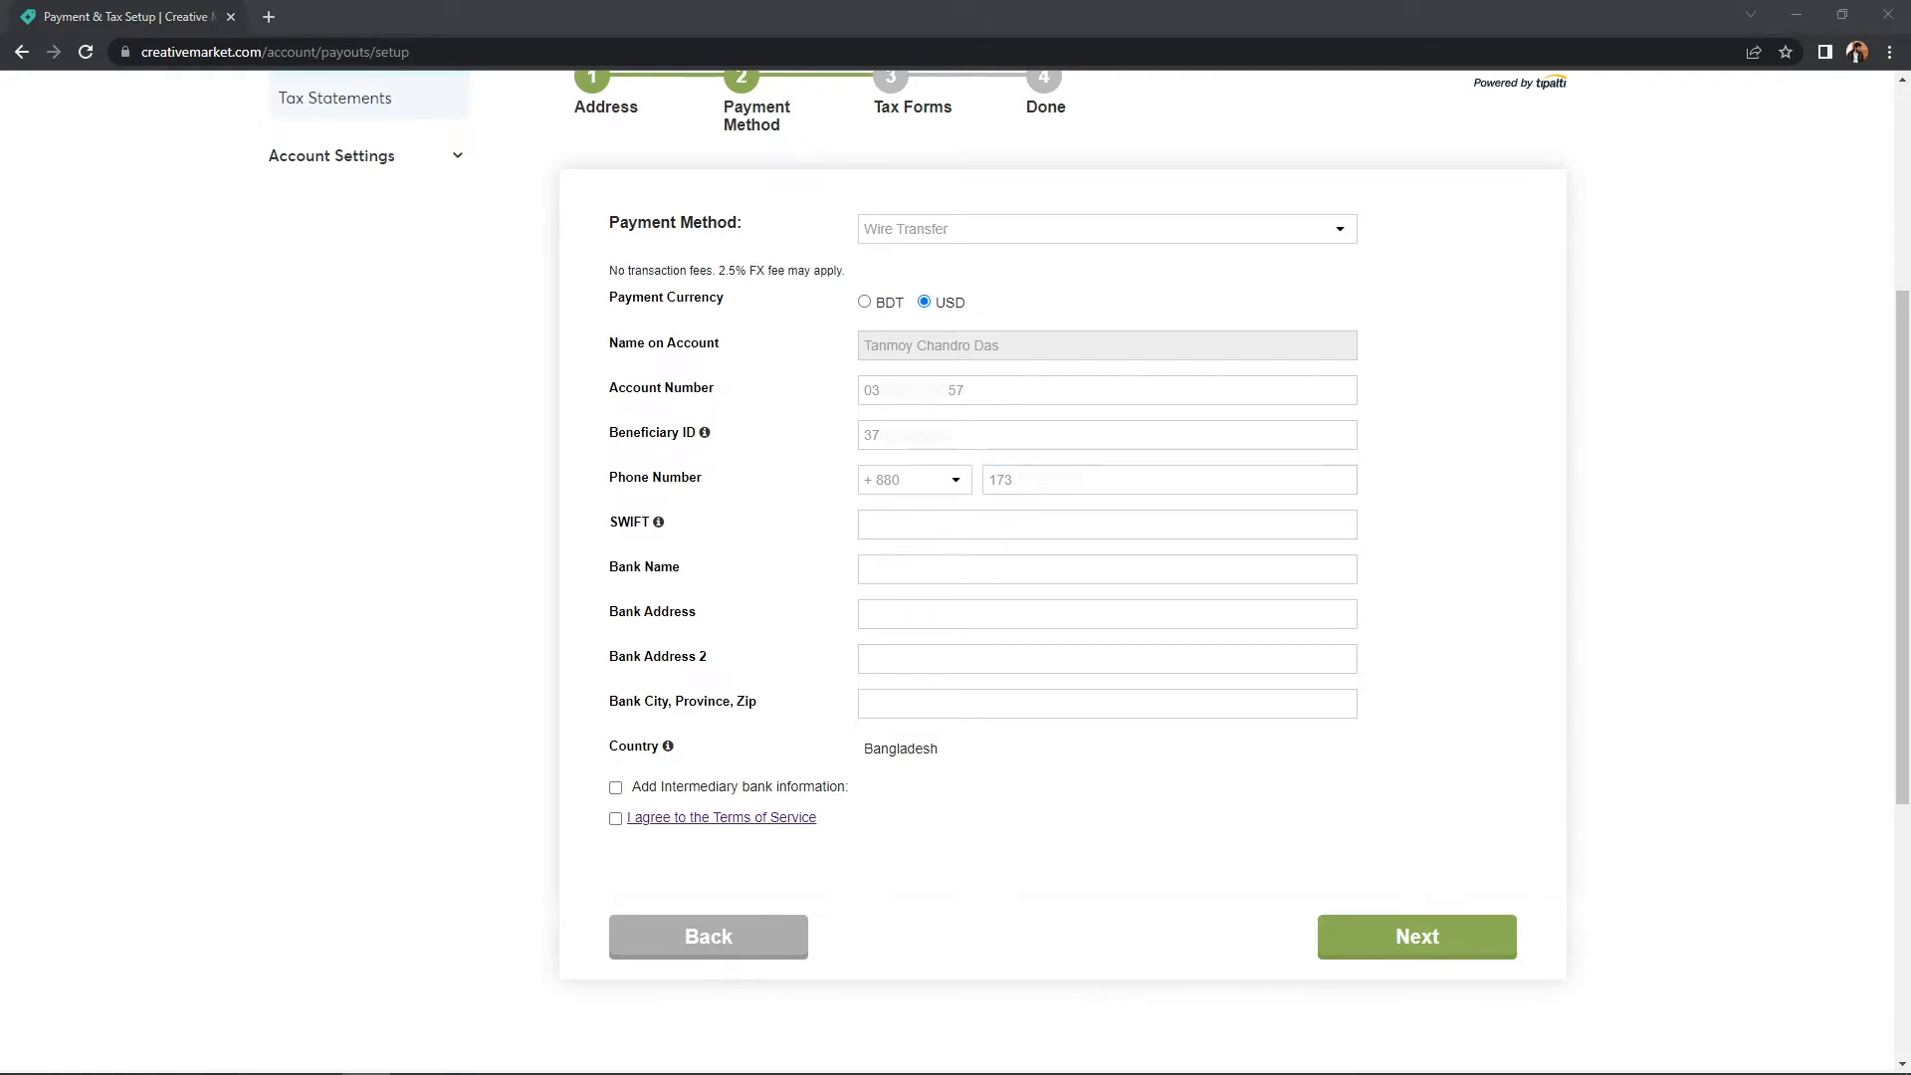
- Enter SWIFT code PUBABDDH201 and bank name Pubali Bank Limited
left_click(864, 523)
type("PUBABDDH201")
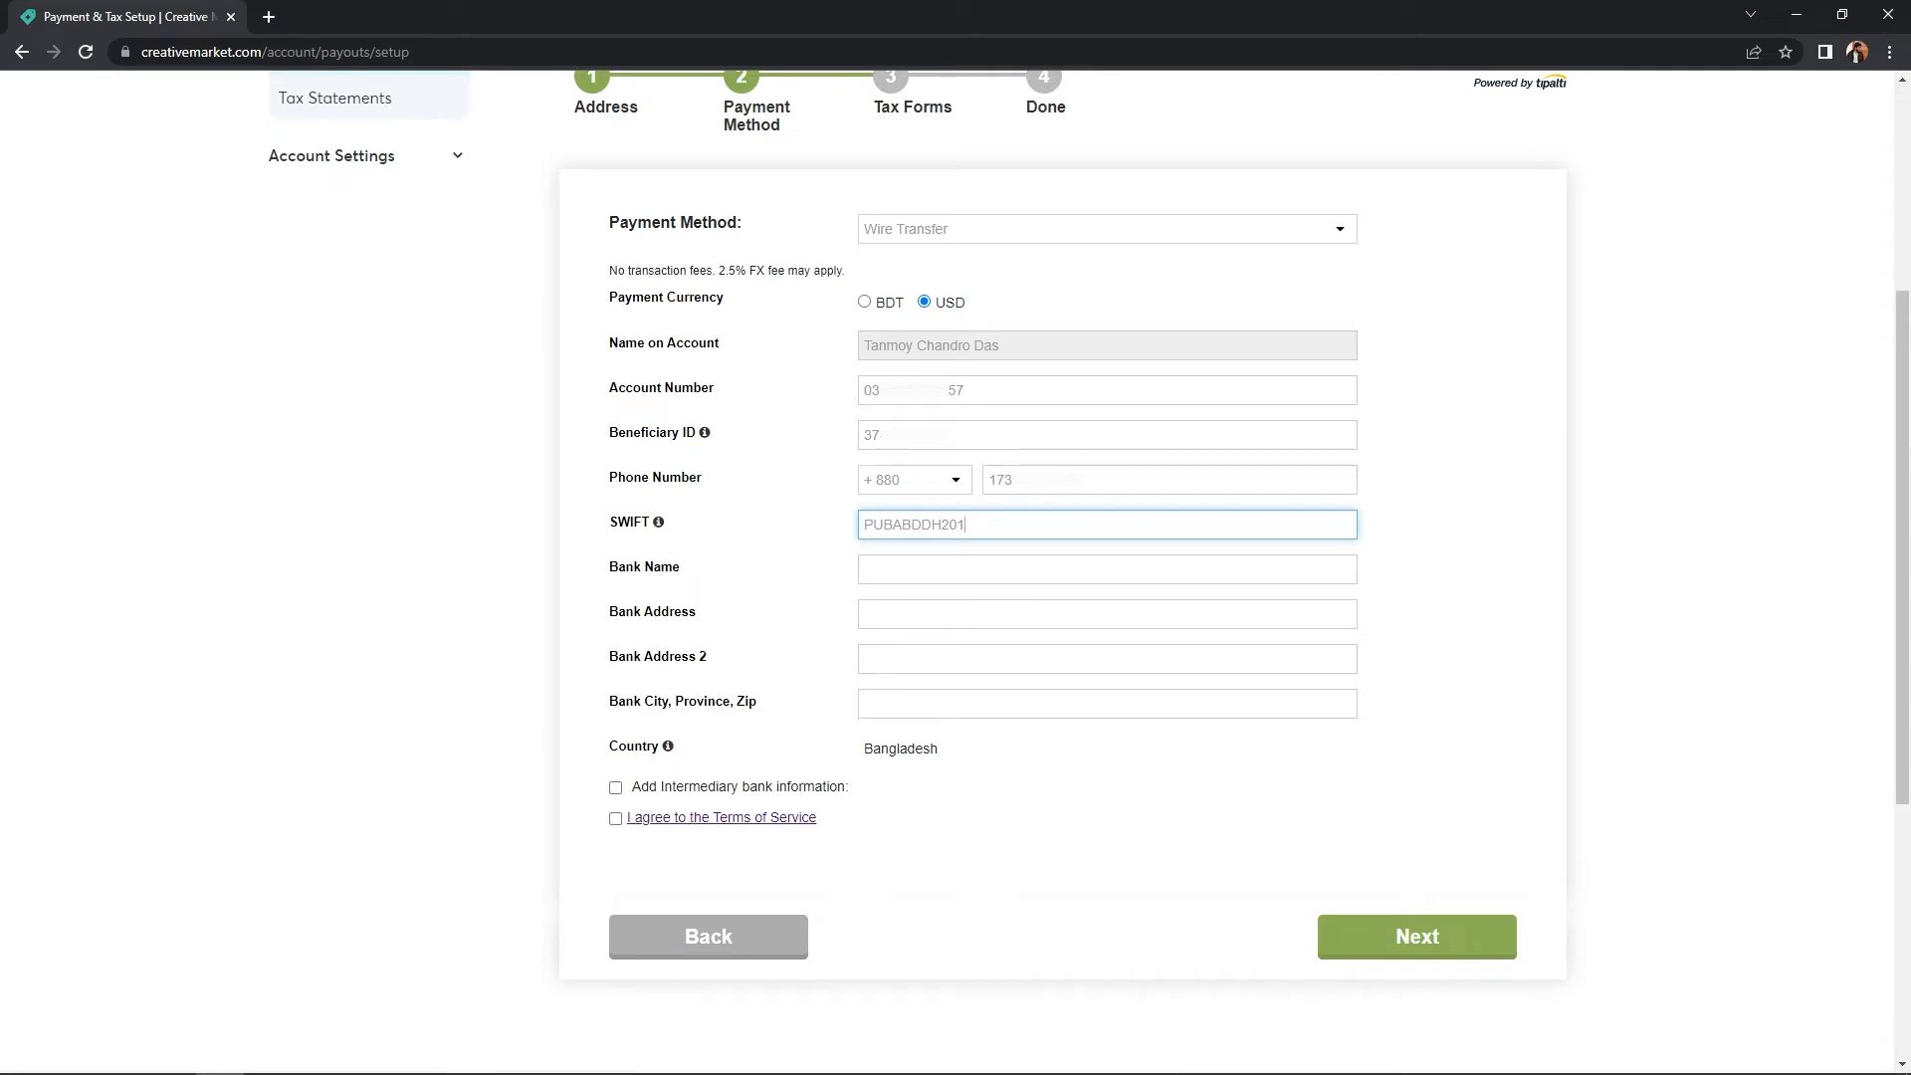
left_click(942, 563)
type("pubali bank limited")
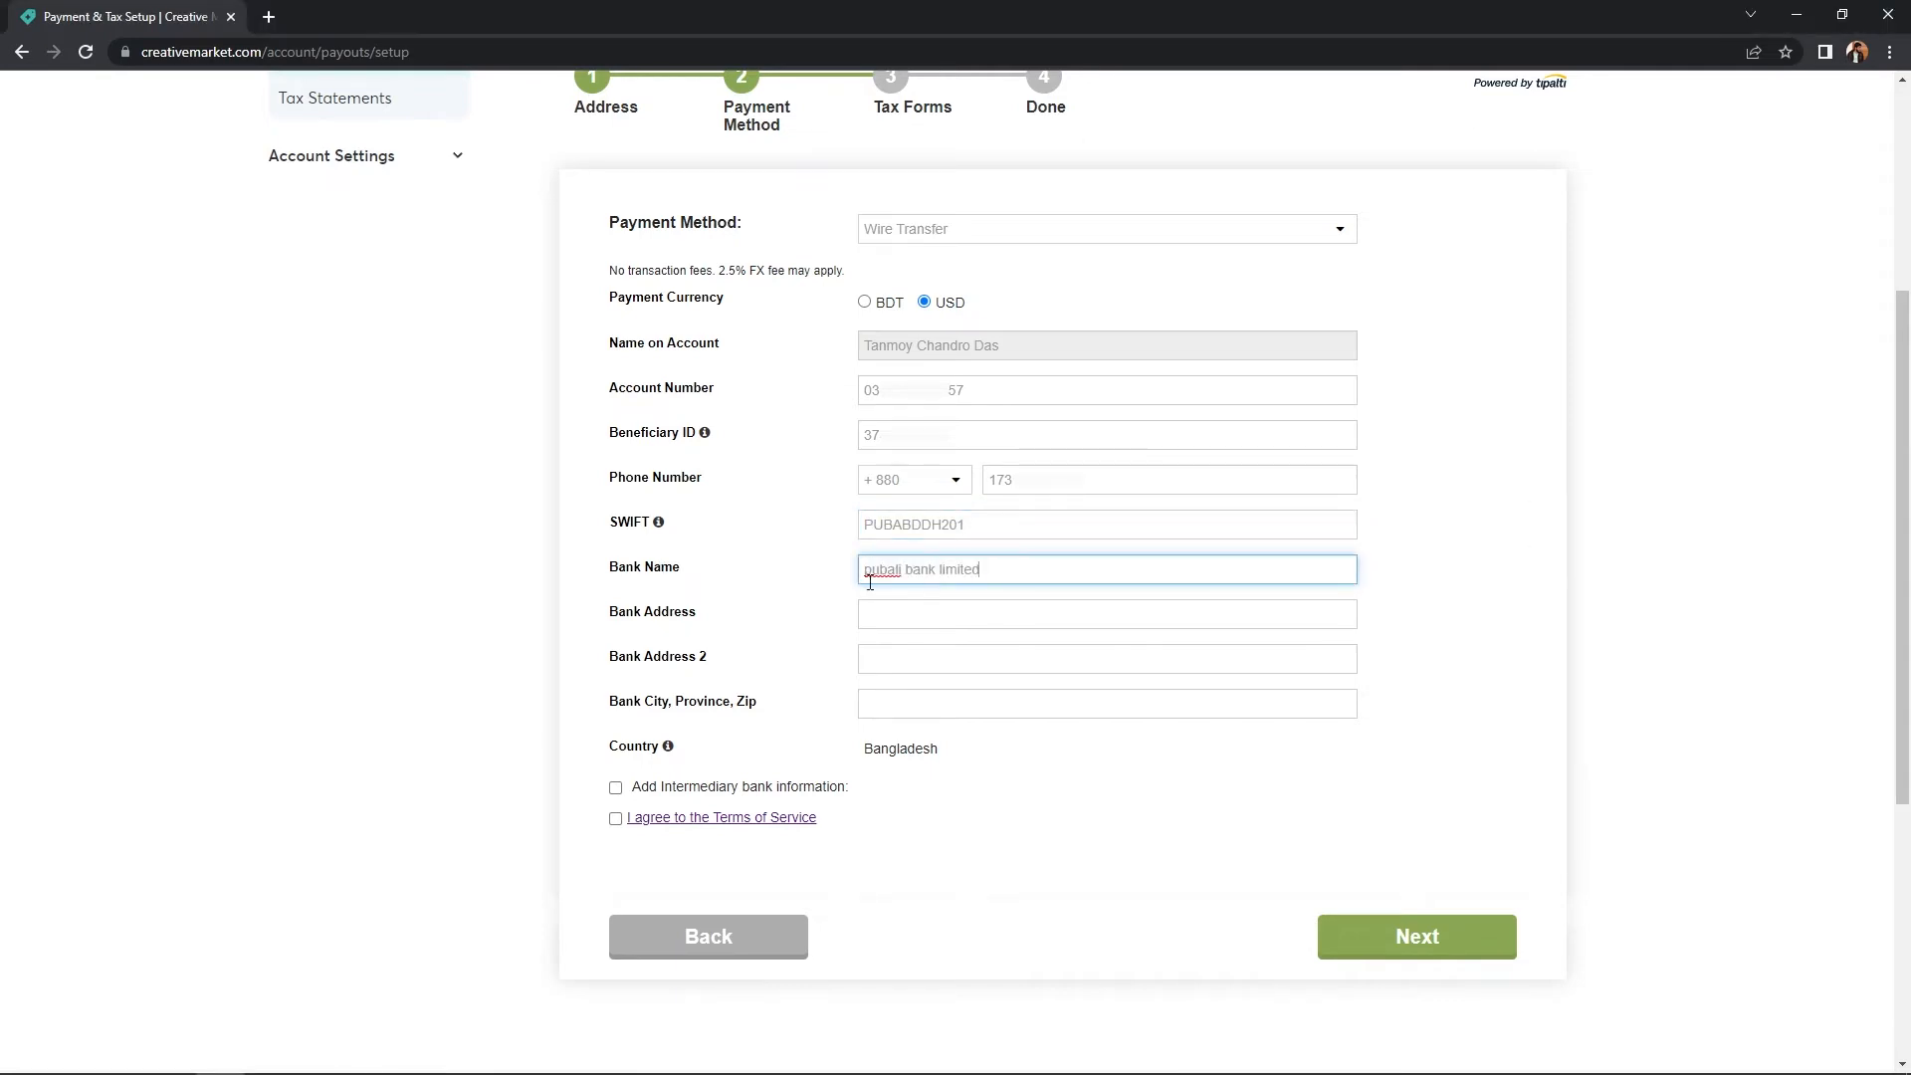
left_click_drag(871, 574, 916, 572)
type("P")
type("B")
type("L")
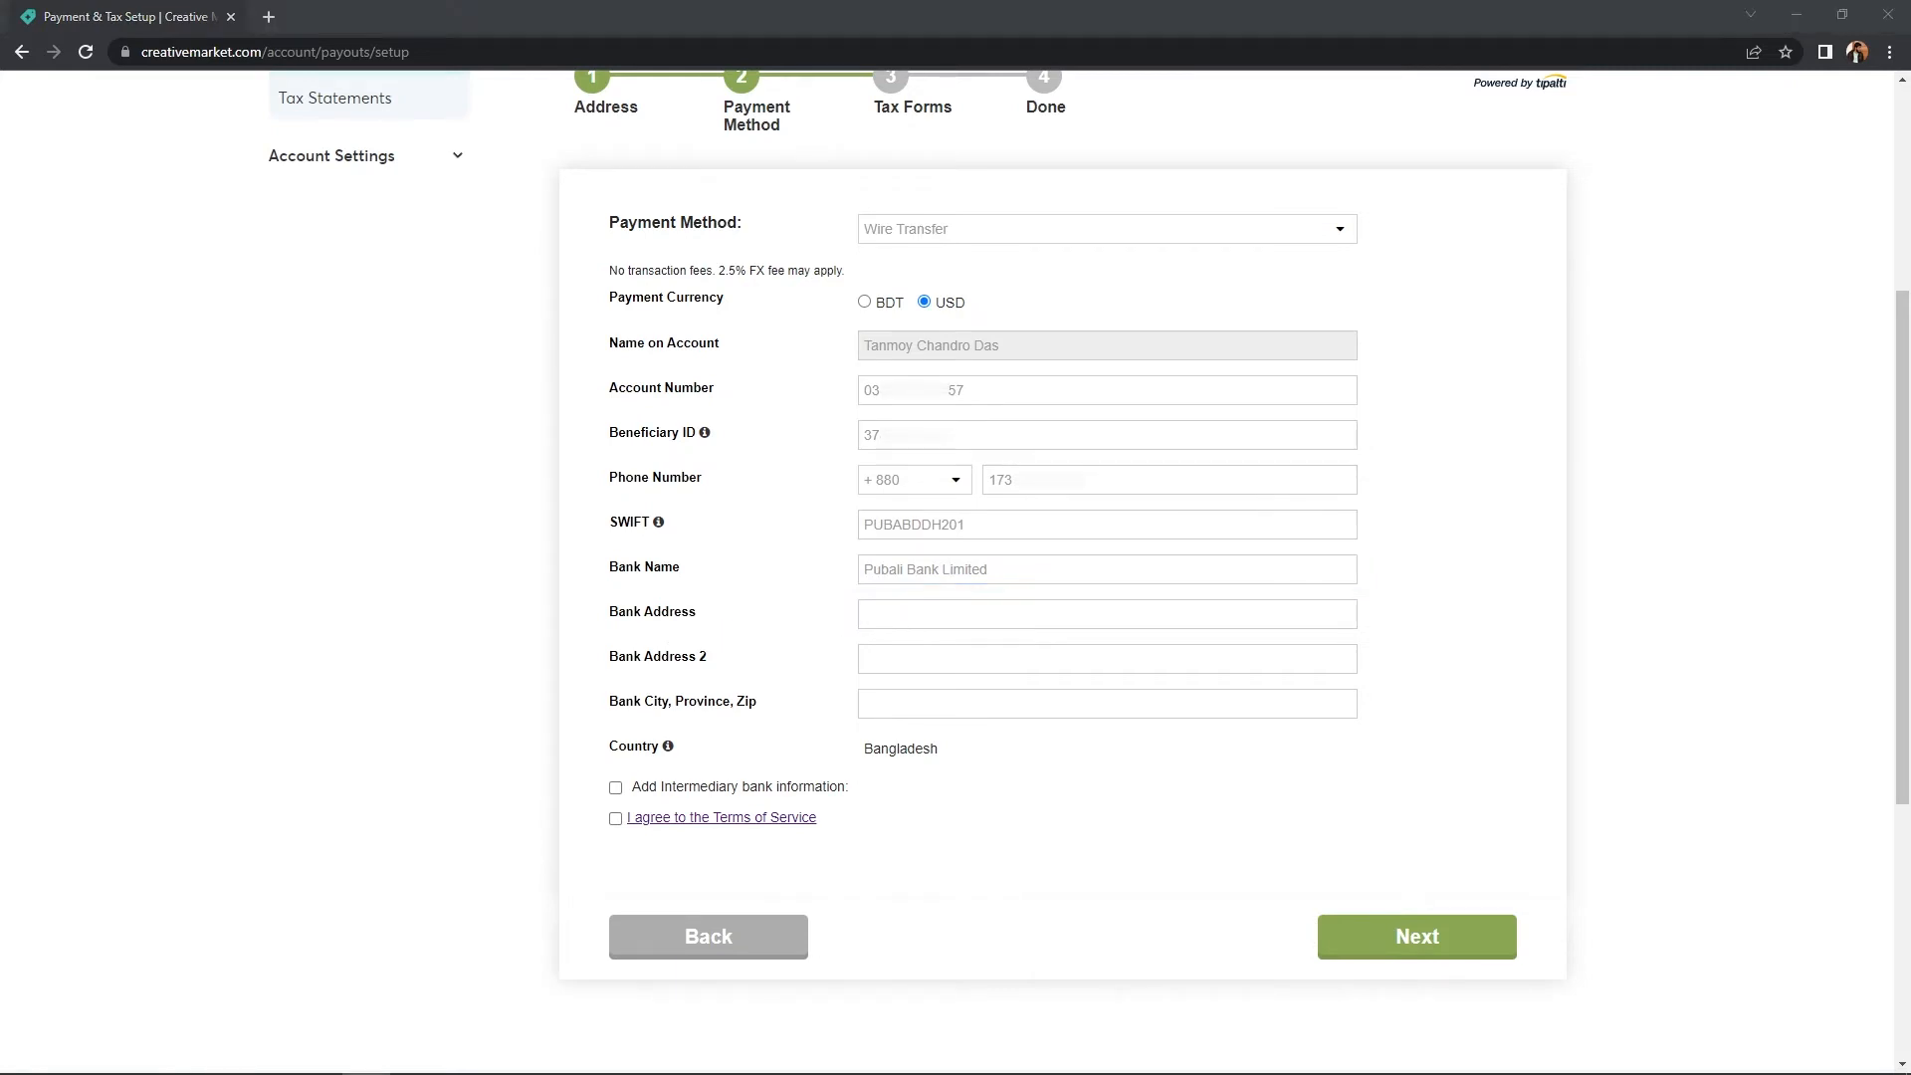
- Add the Barisal bank address and zip 8200, and agree to the Terms of Service
left_click(909, 622)
type("Marisal Sador,Barisal")
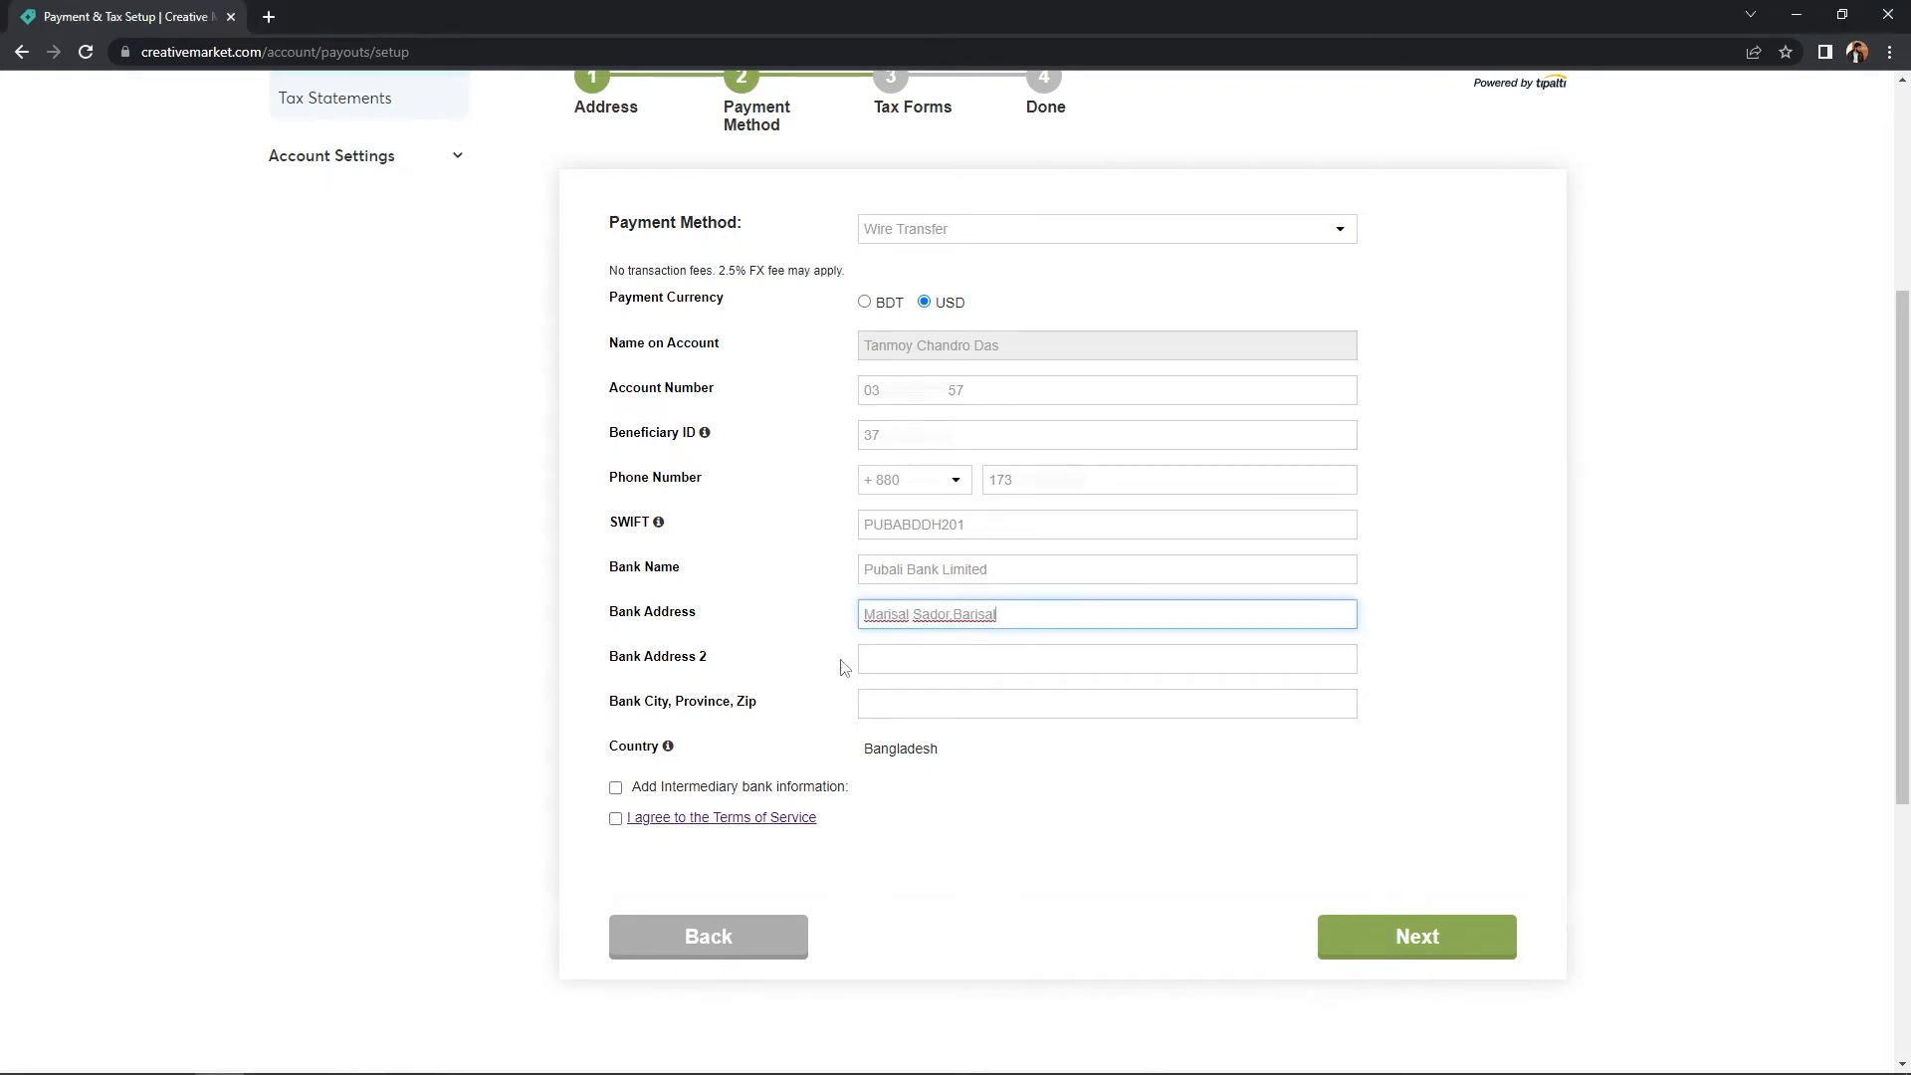
left_click(968, 707)
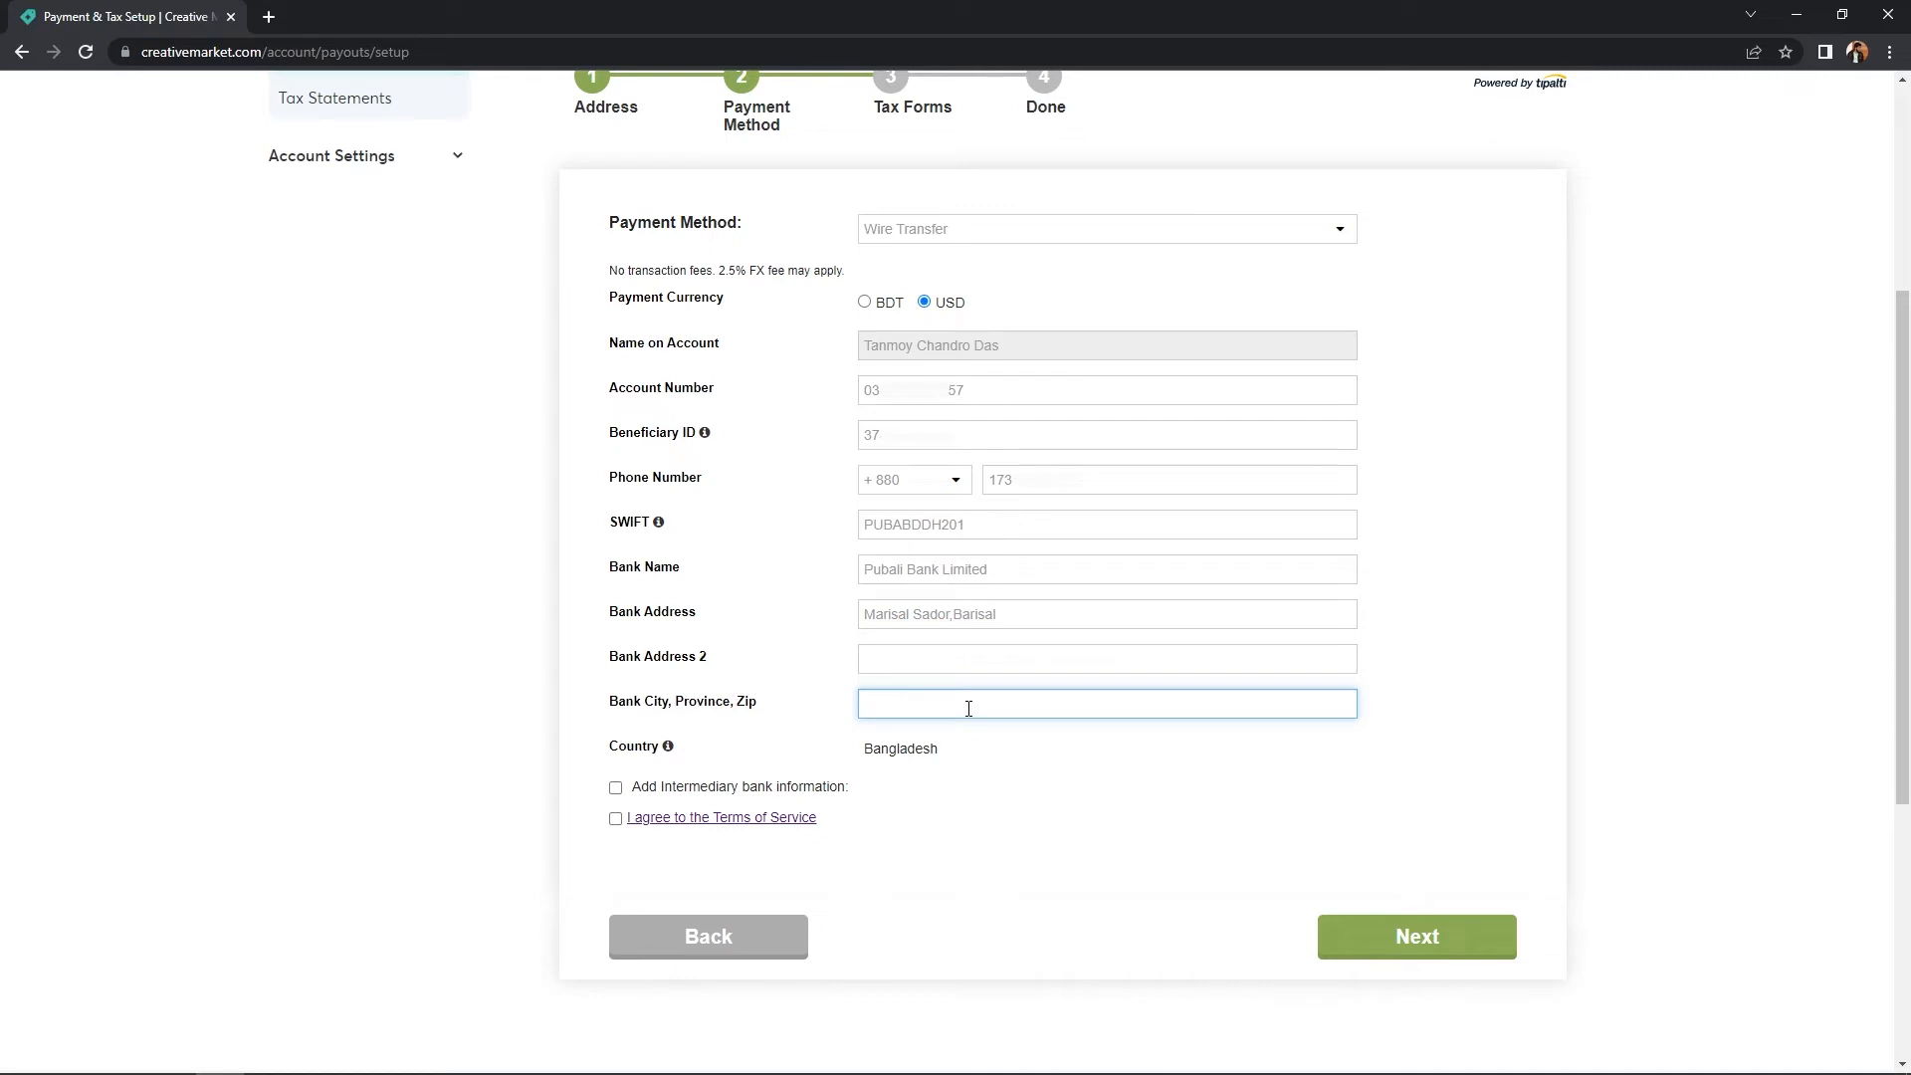
type("8200")
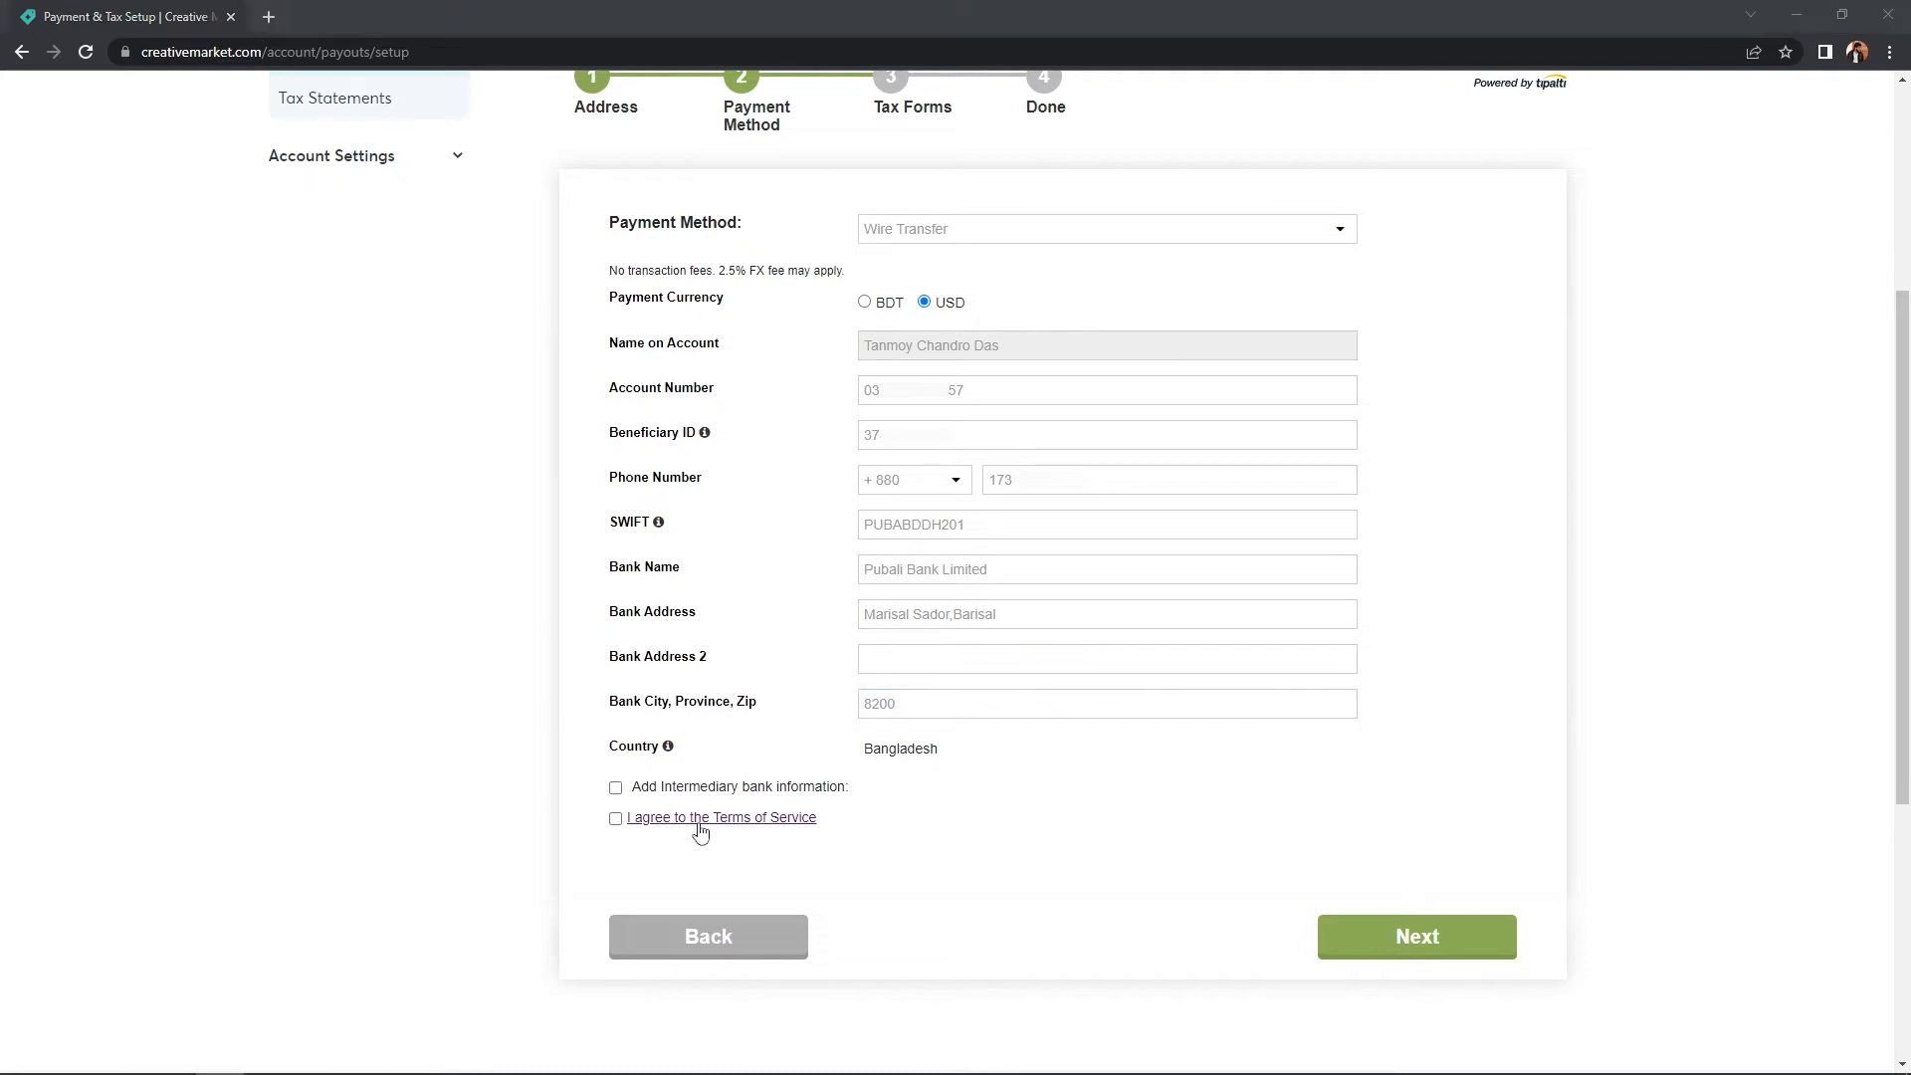
left_click(615, 818)
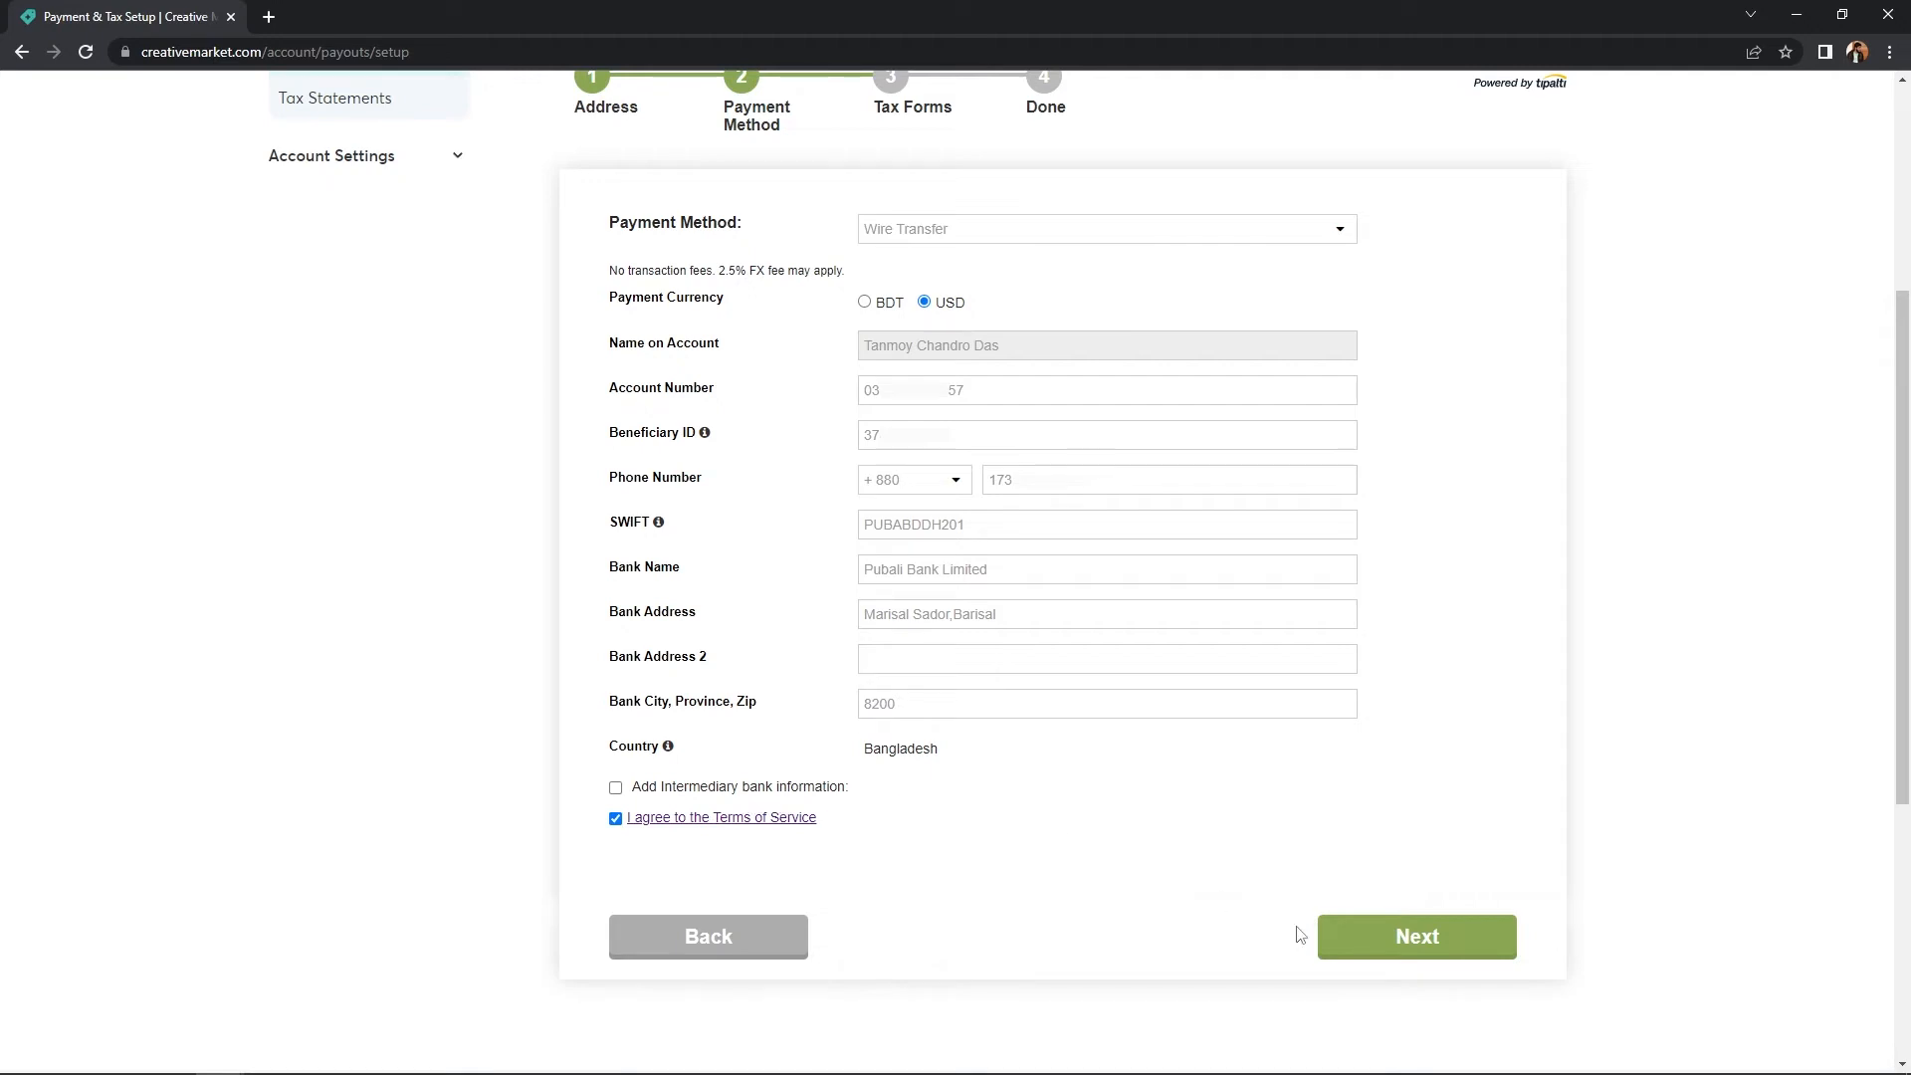
- Save the payment method, choose the W-8BEN form for non-US individuals and open it
left_click(1427, 946)
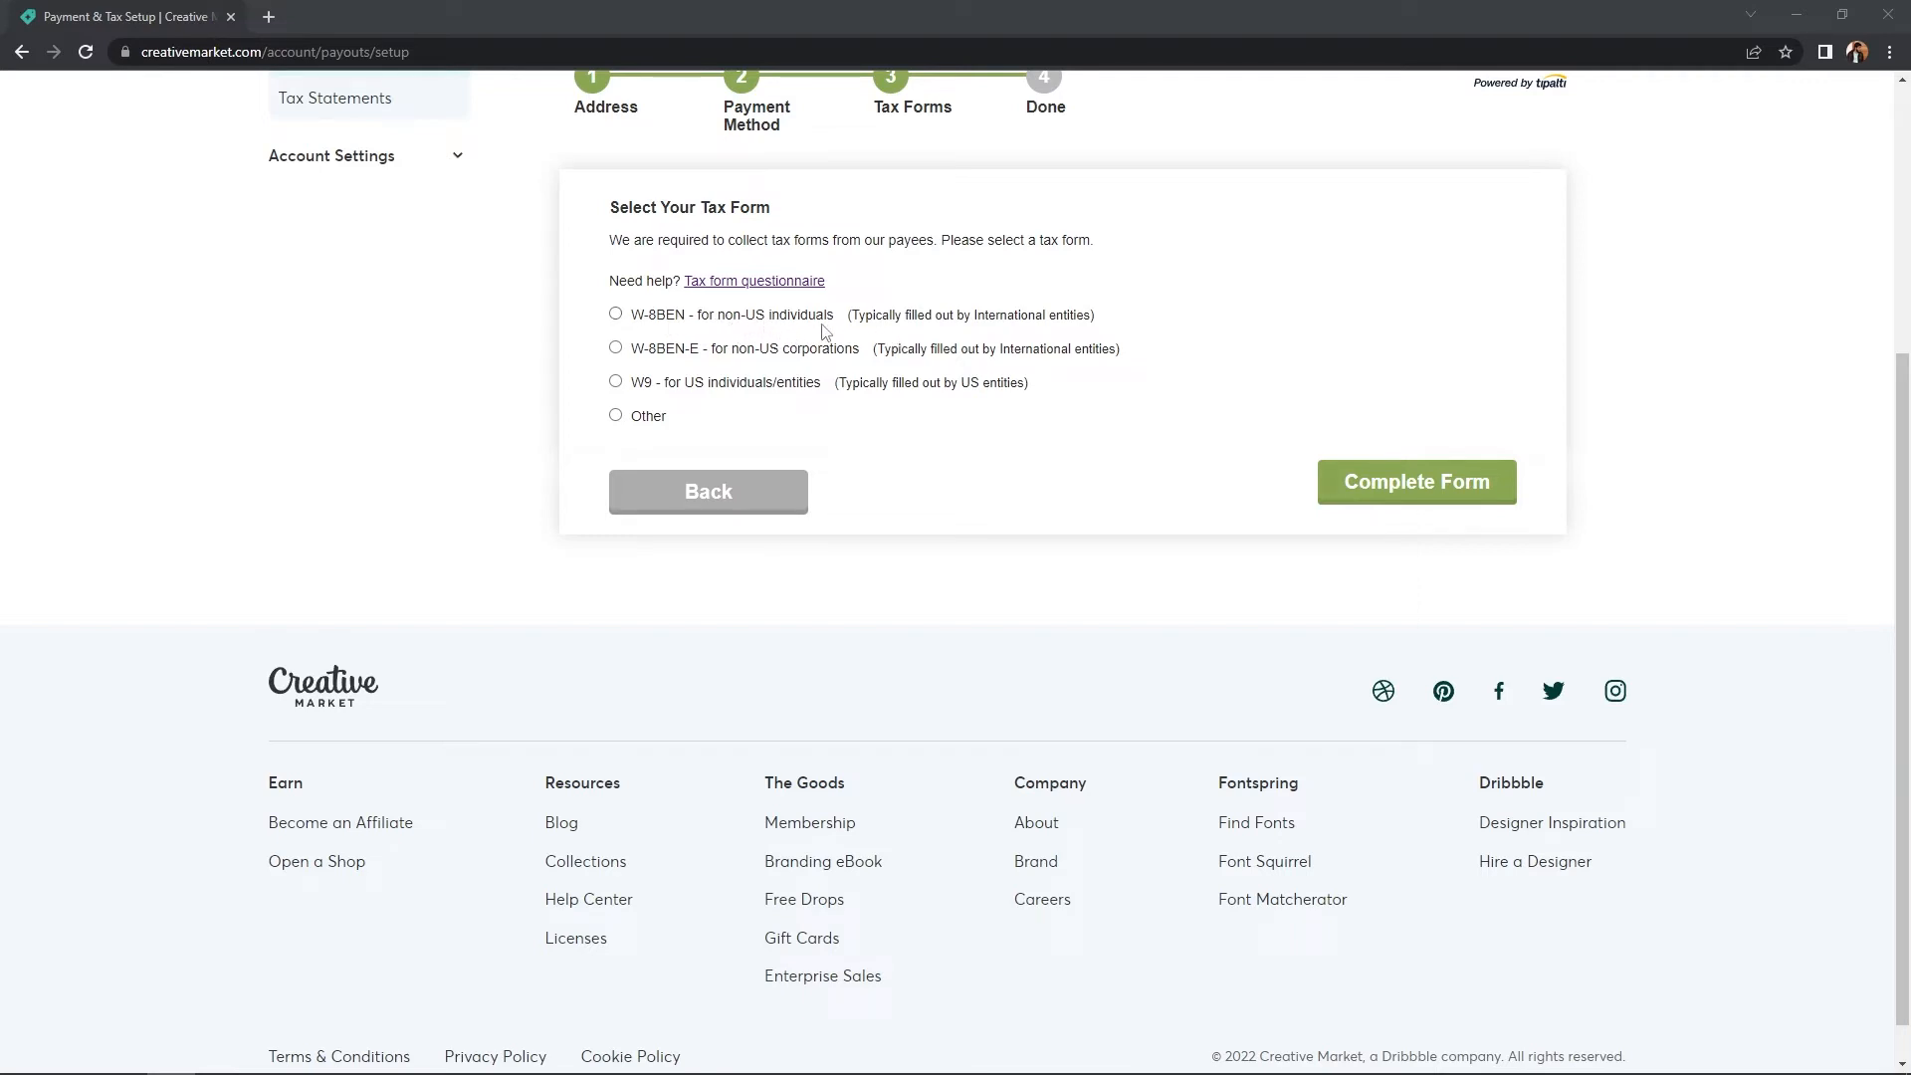
left_click(616, 316)
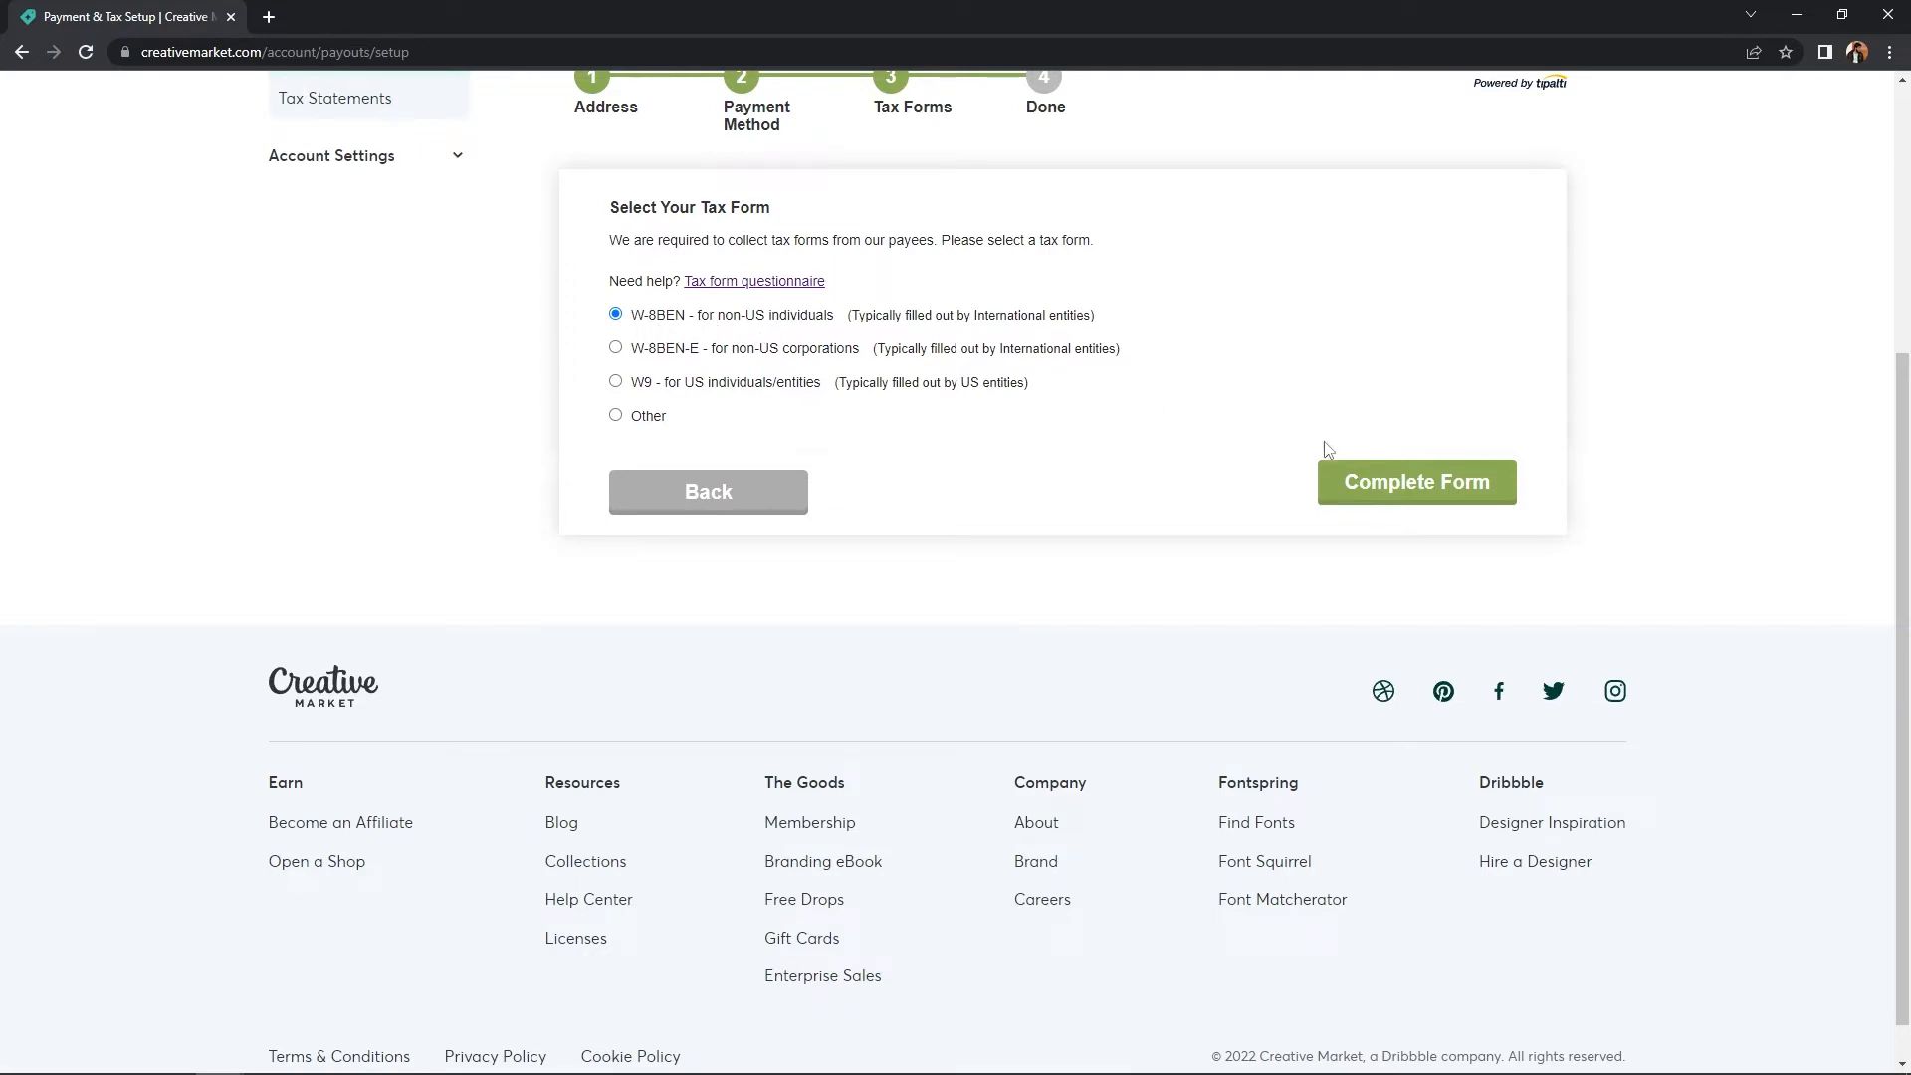
left_click(1382, 495)
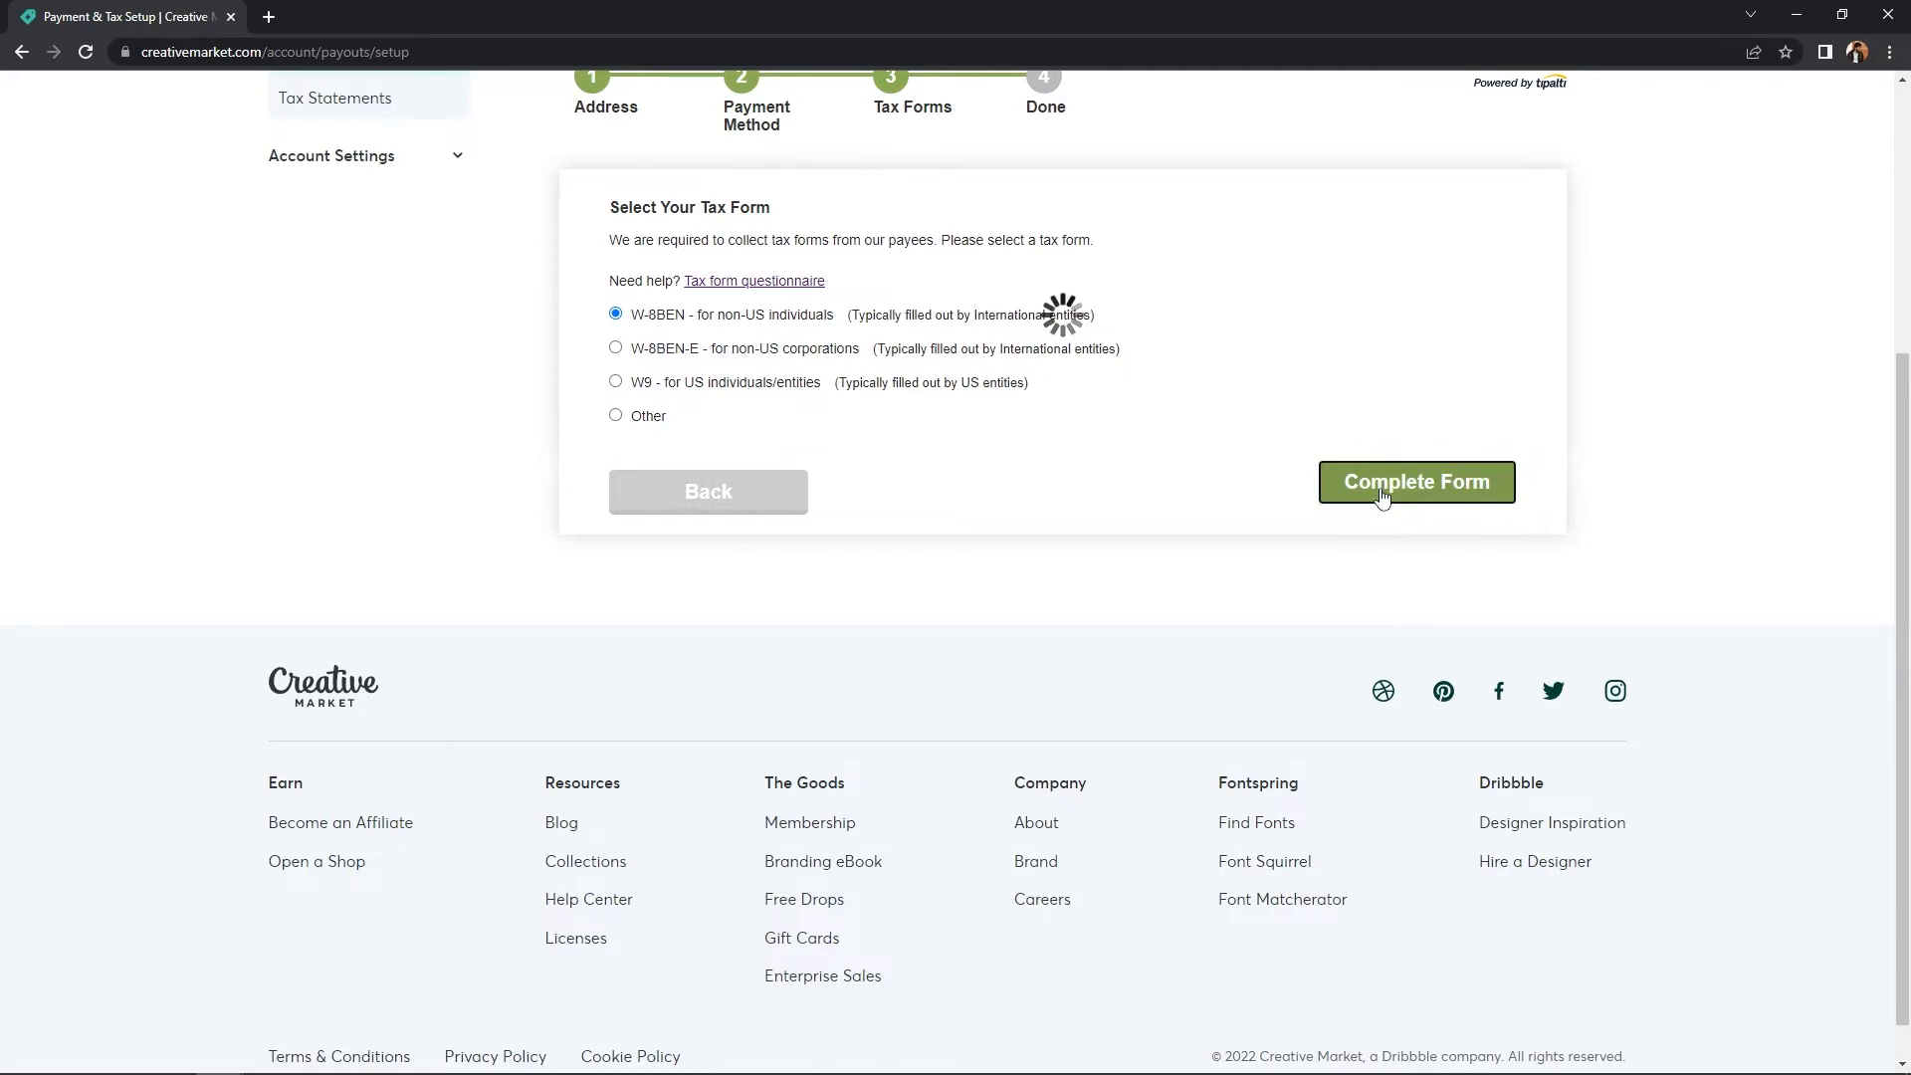
left_click(980, 323)
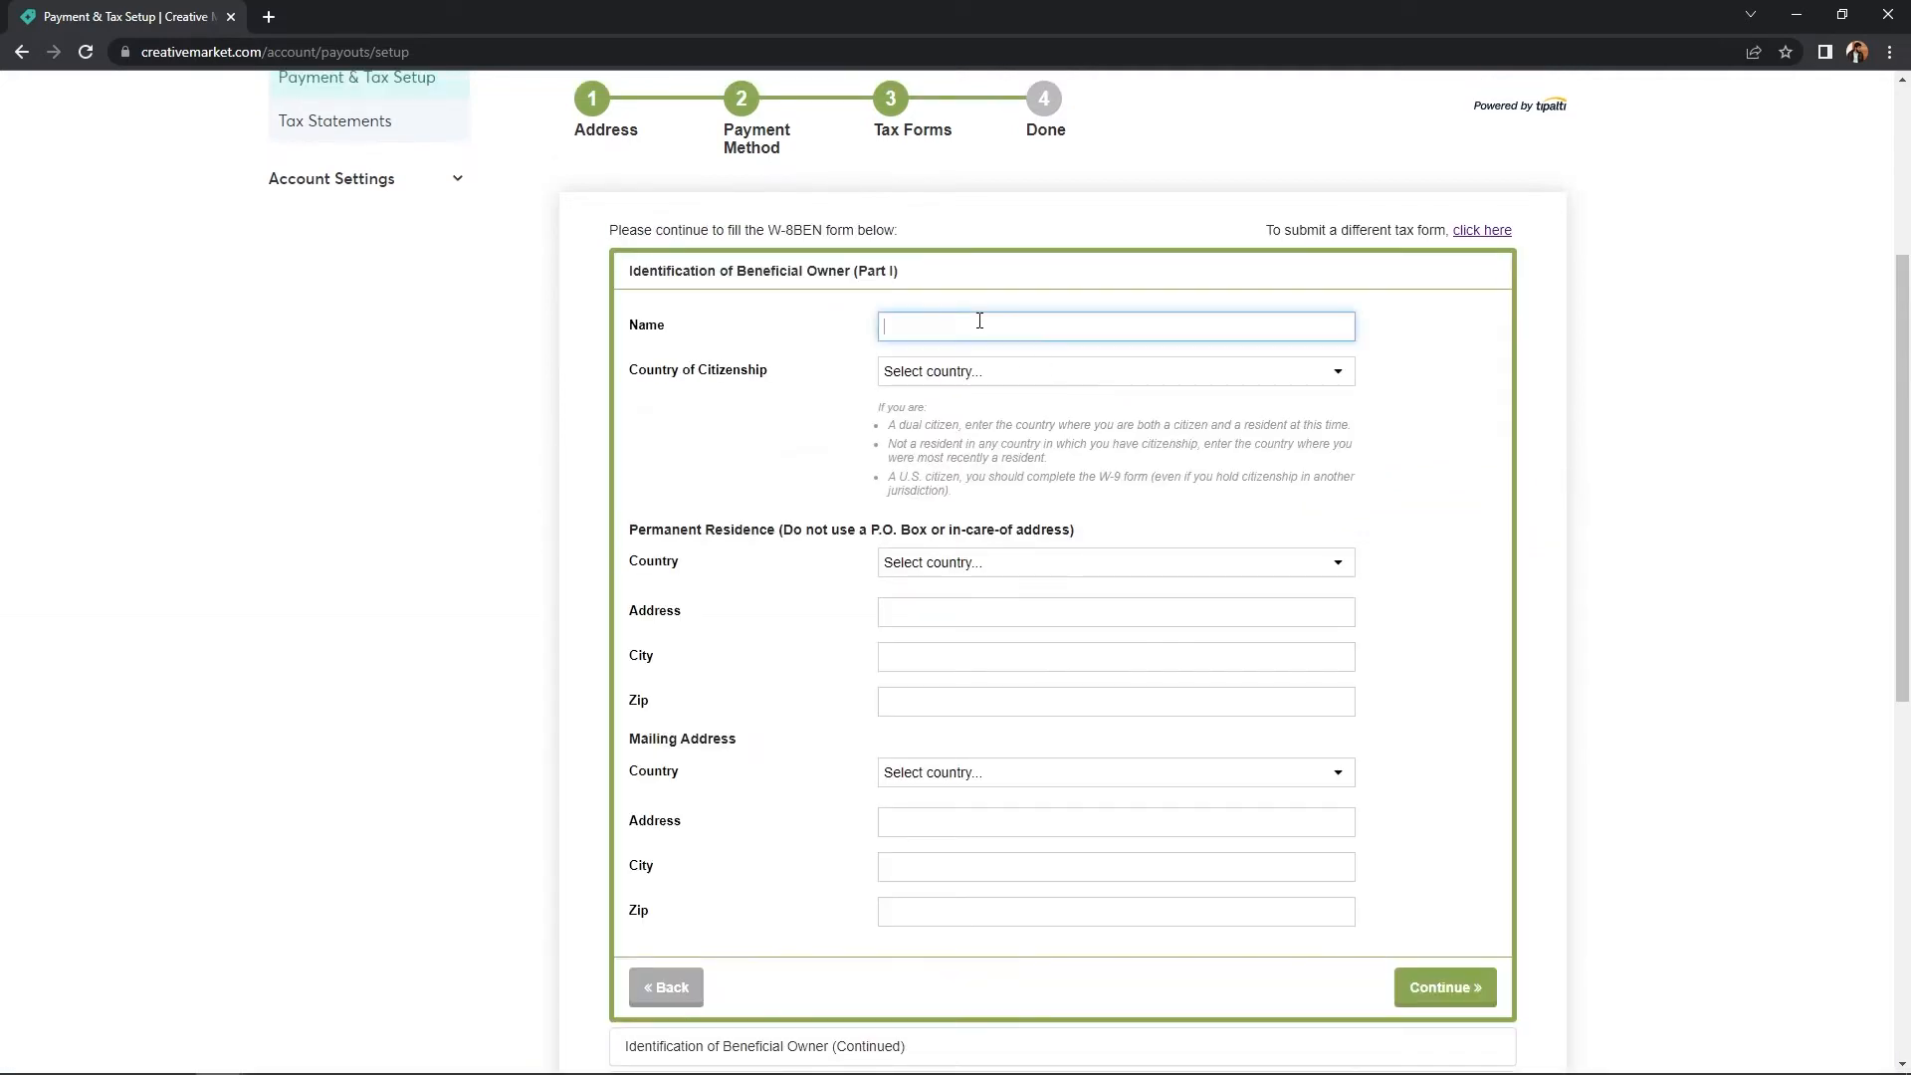
- Paste in the account holder's name and set Bangladesh as country of citizenship
left_click(1010, 325)
left_click(958, 378)
type("bang")
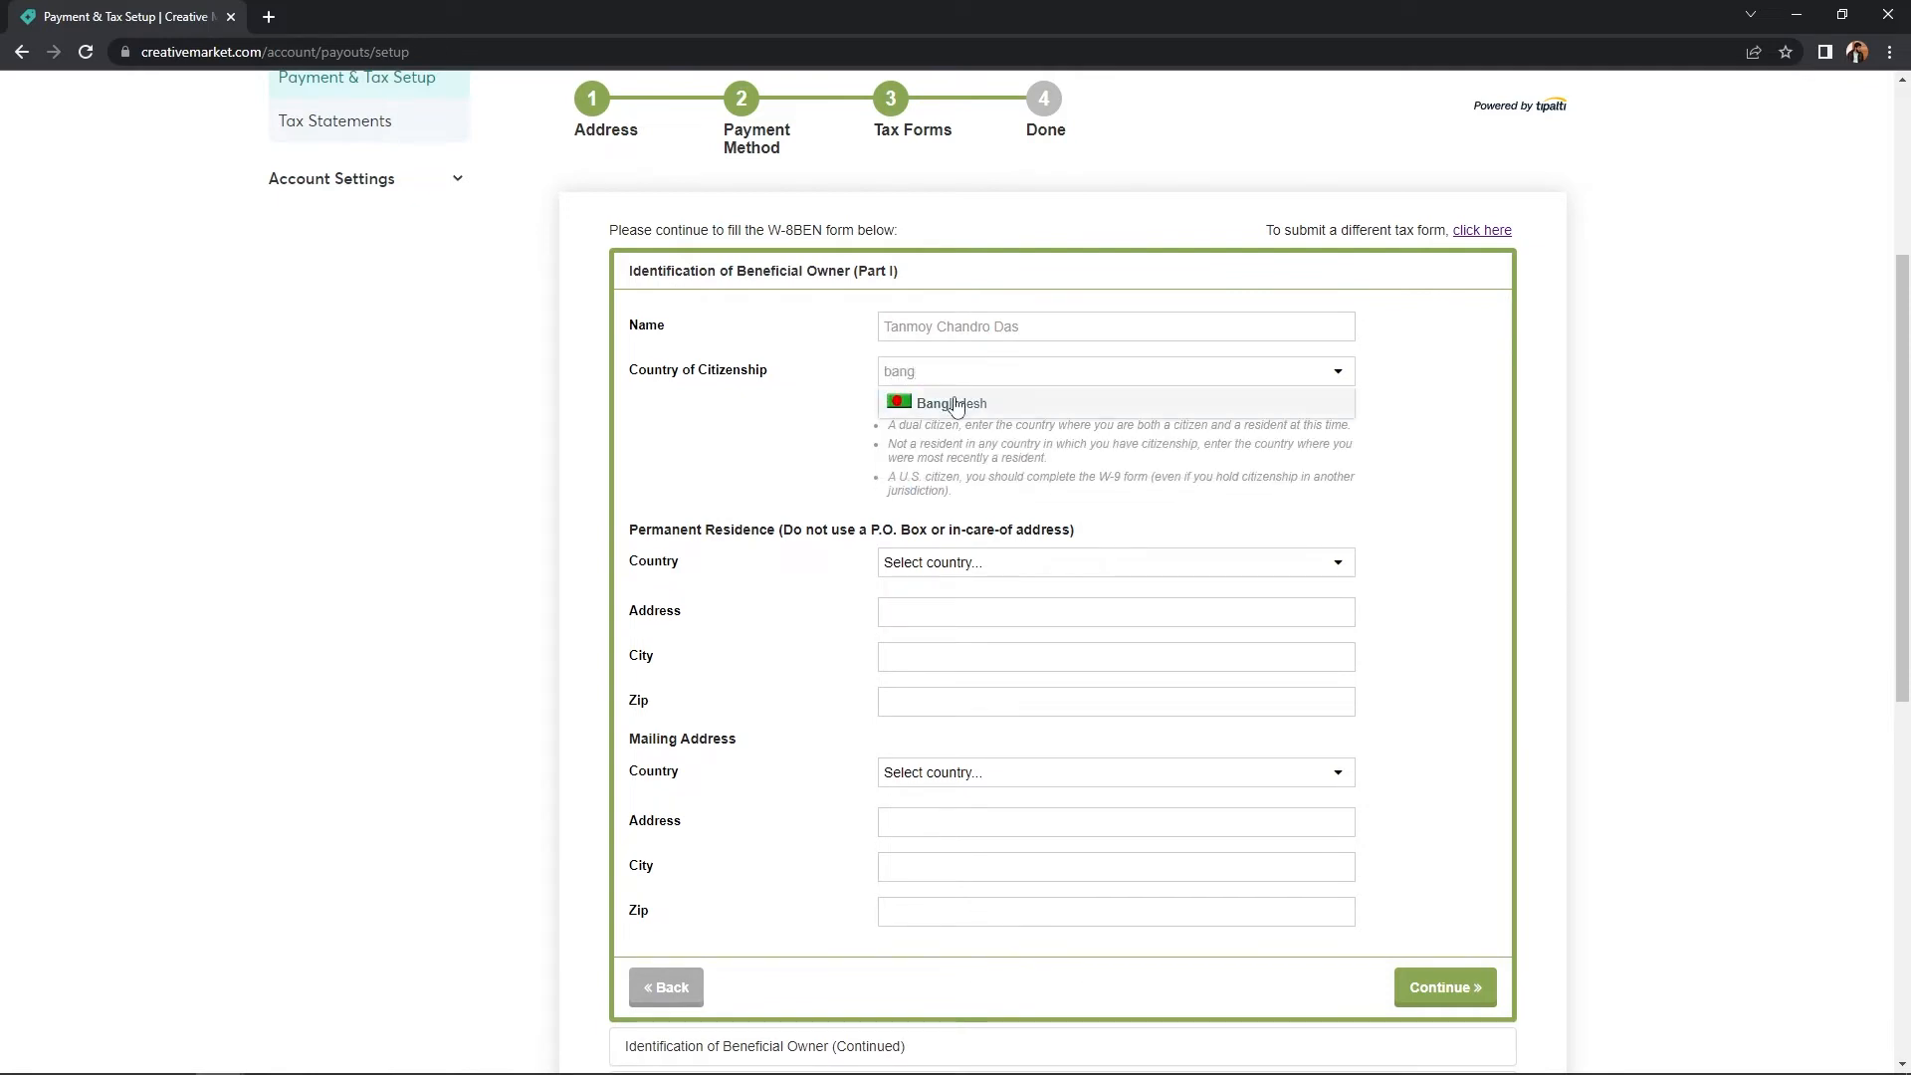
left_click(958, 406)
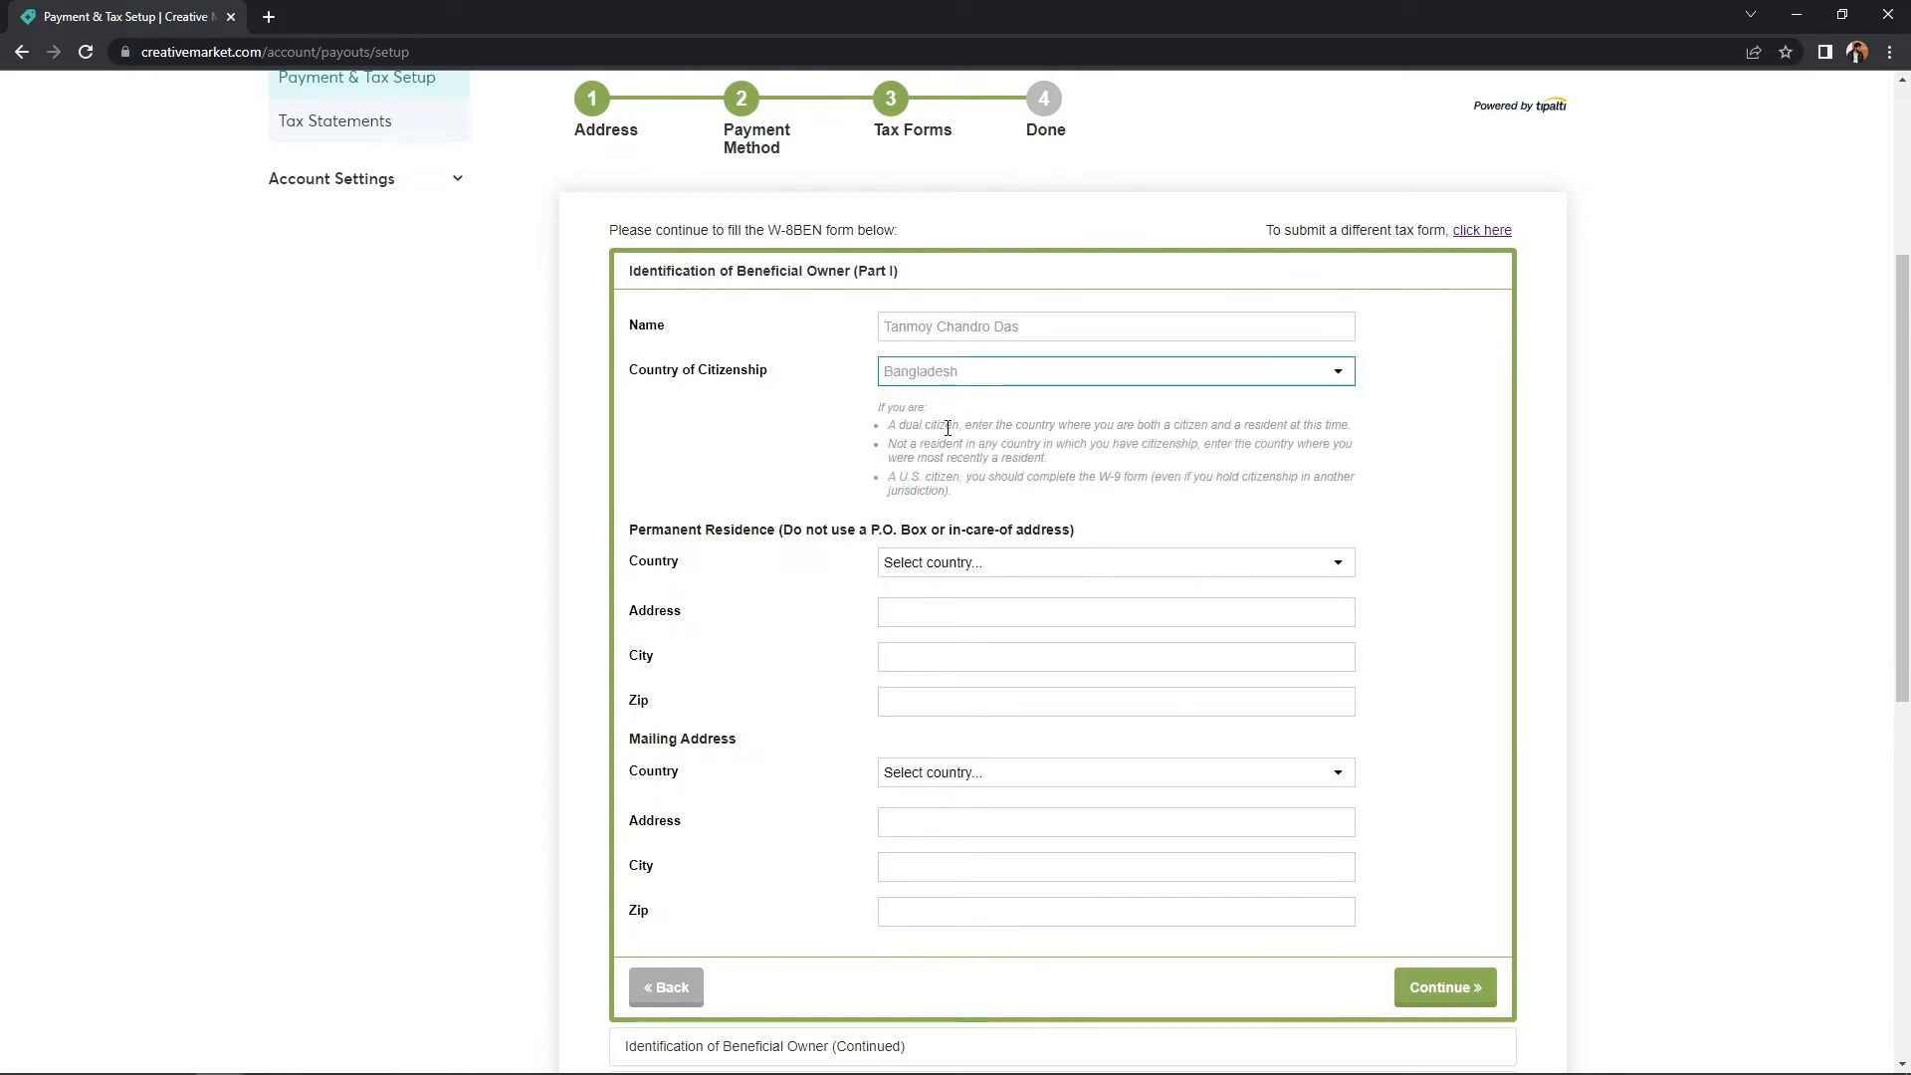
scroll(940, 478, "down", 1)
- Set permanent residence to Bangladesh, reusing the contact address
left_click(939, 464)
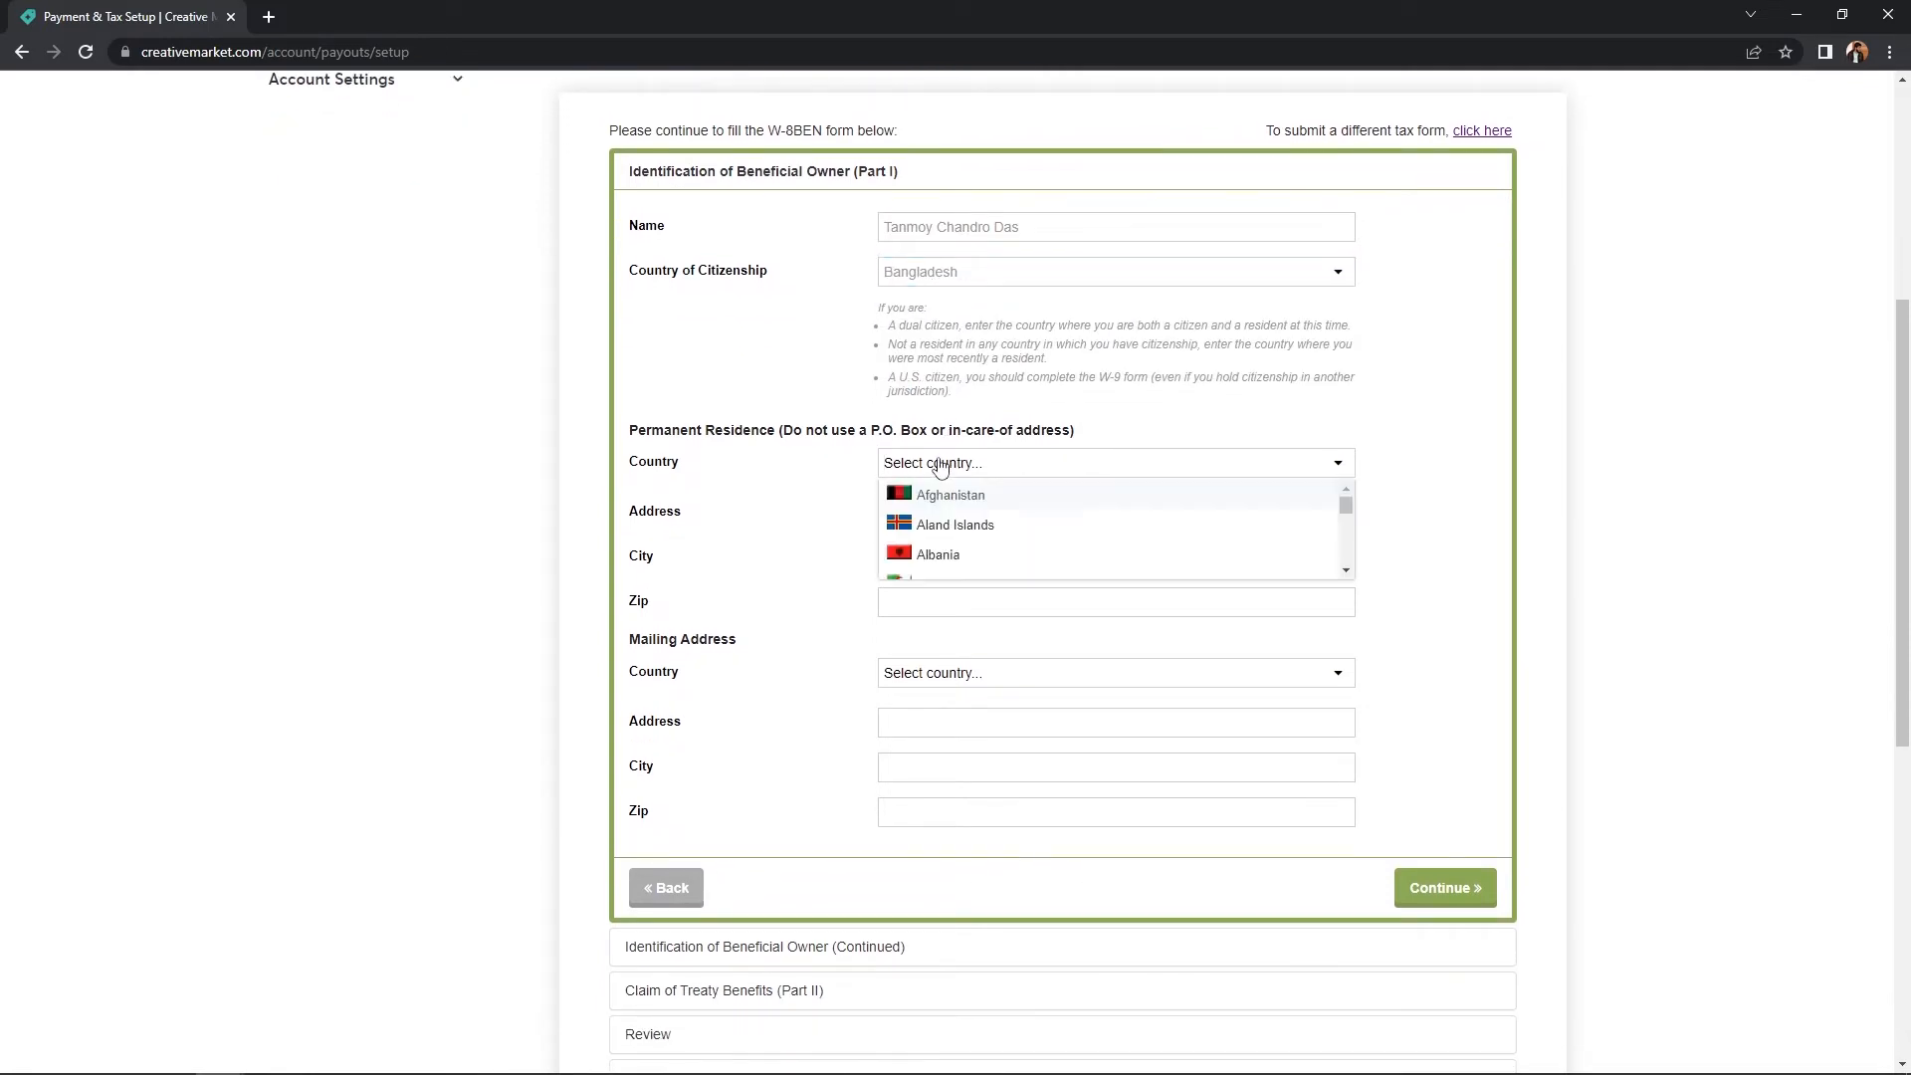
type("bang")
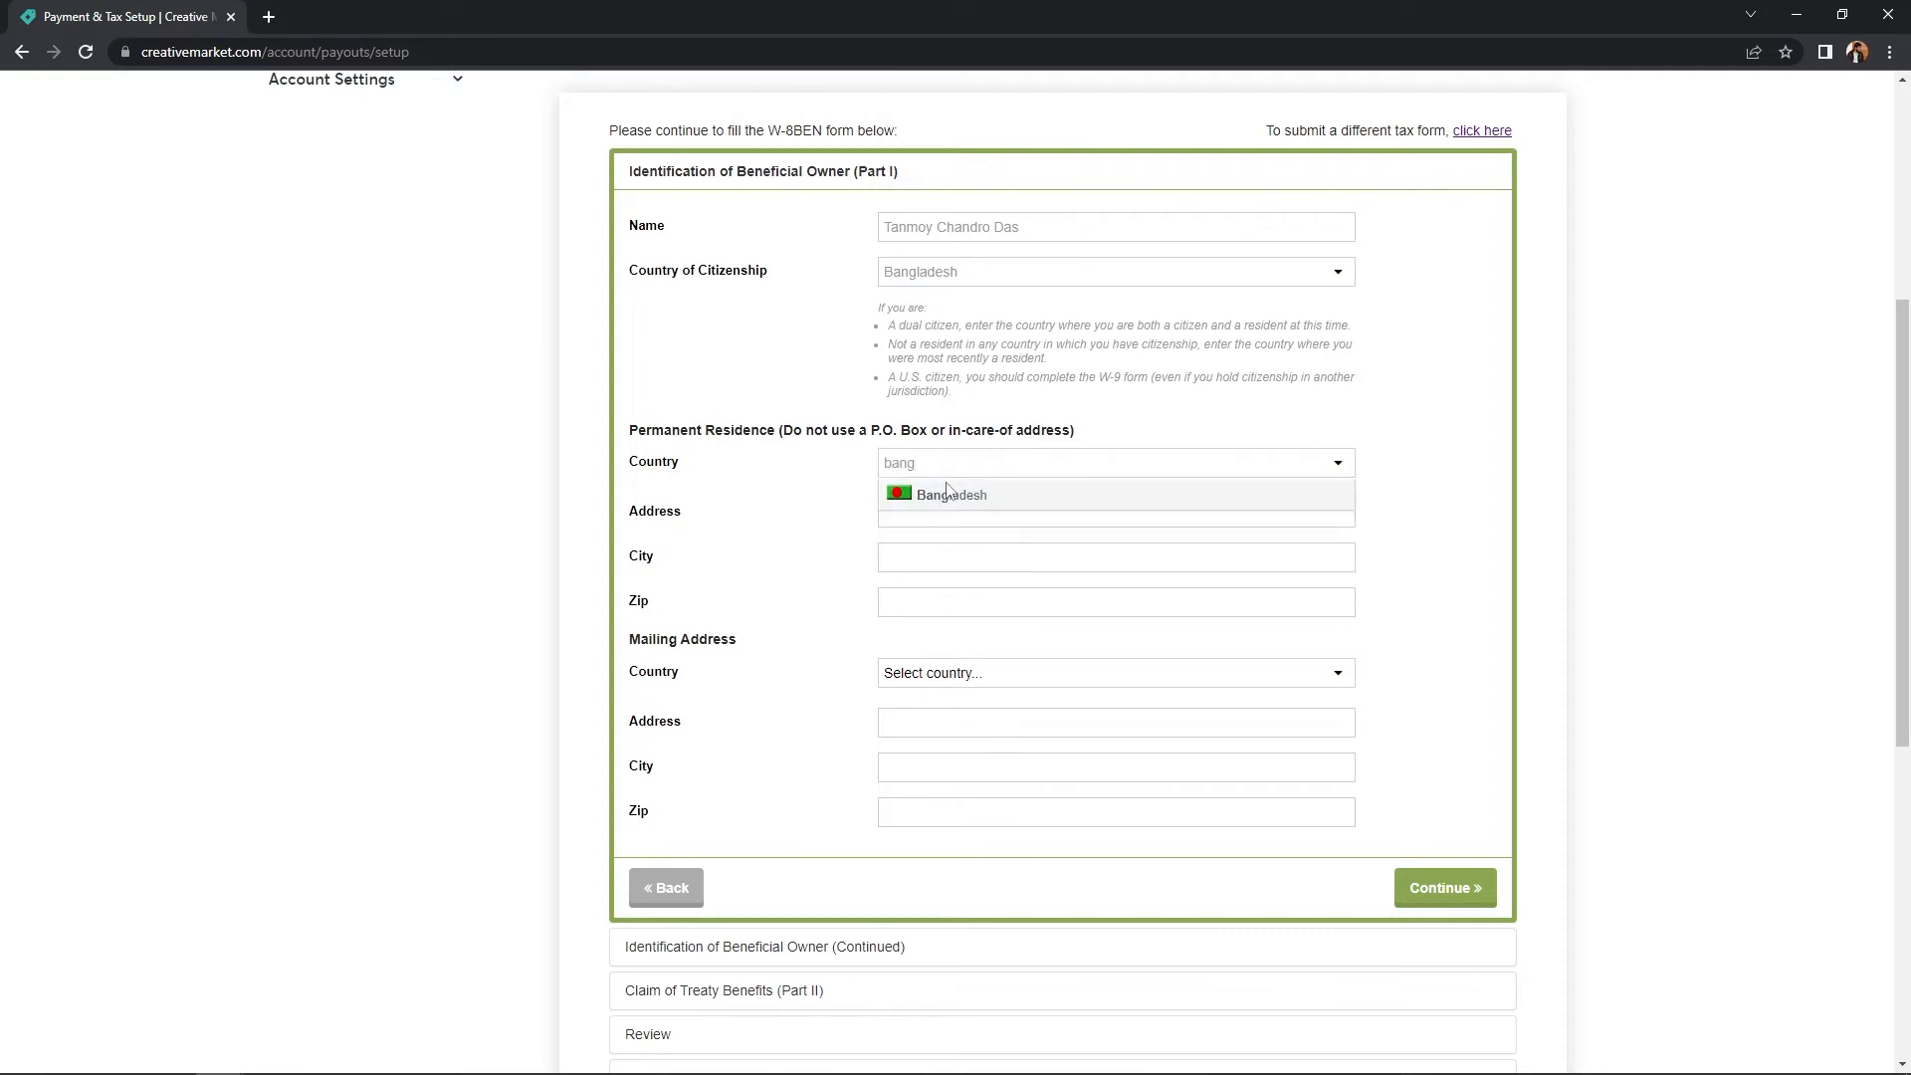
left_click(946, 493)
left_click(939, 538)
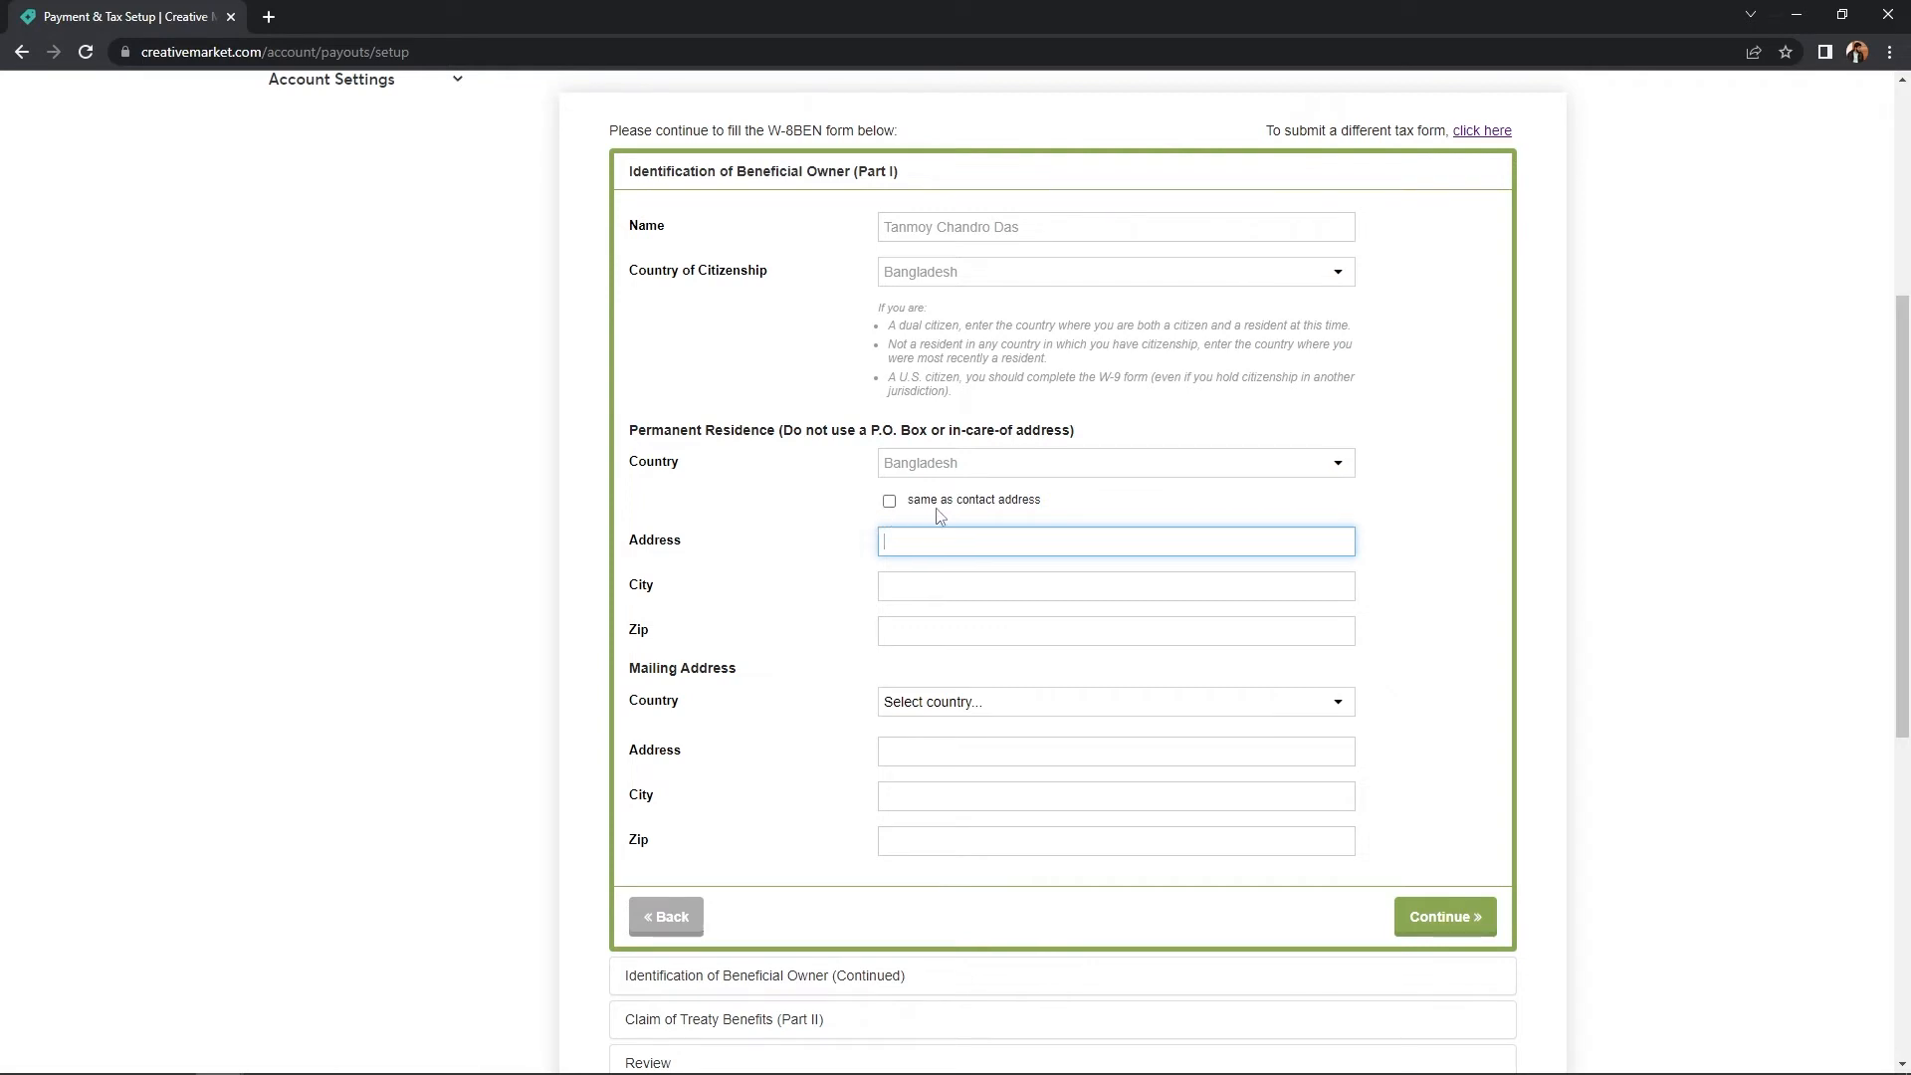
left_click(890, 501)
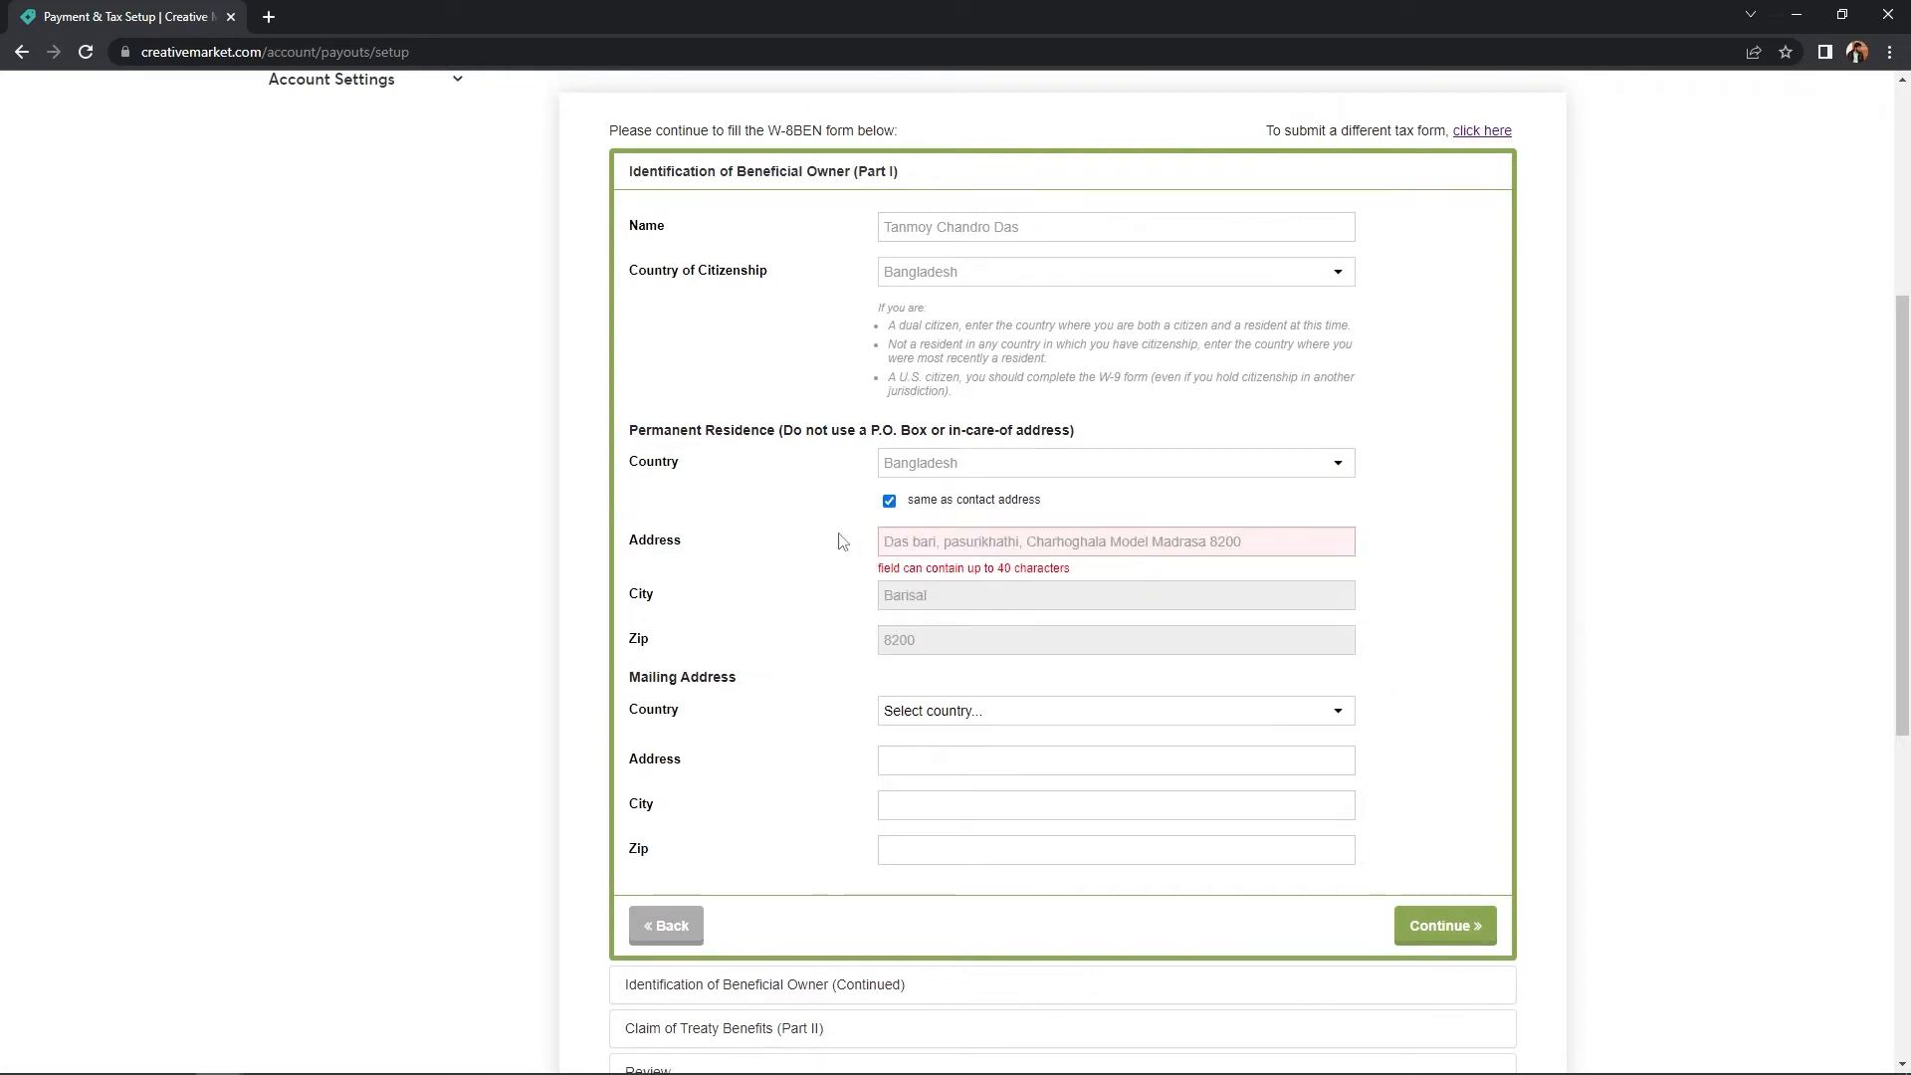
- Set the mailing address country to Bangladesh, copied from the permanent residence
scroll(880, 568, "down", 1)
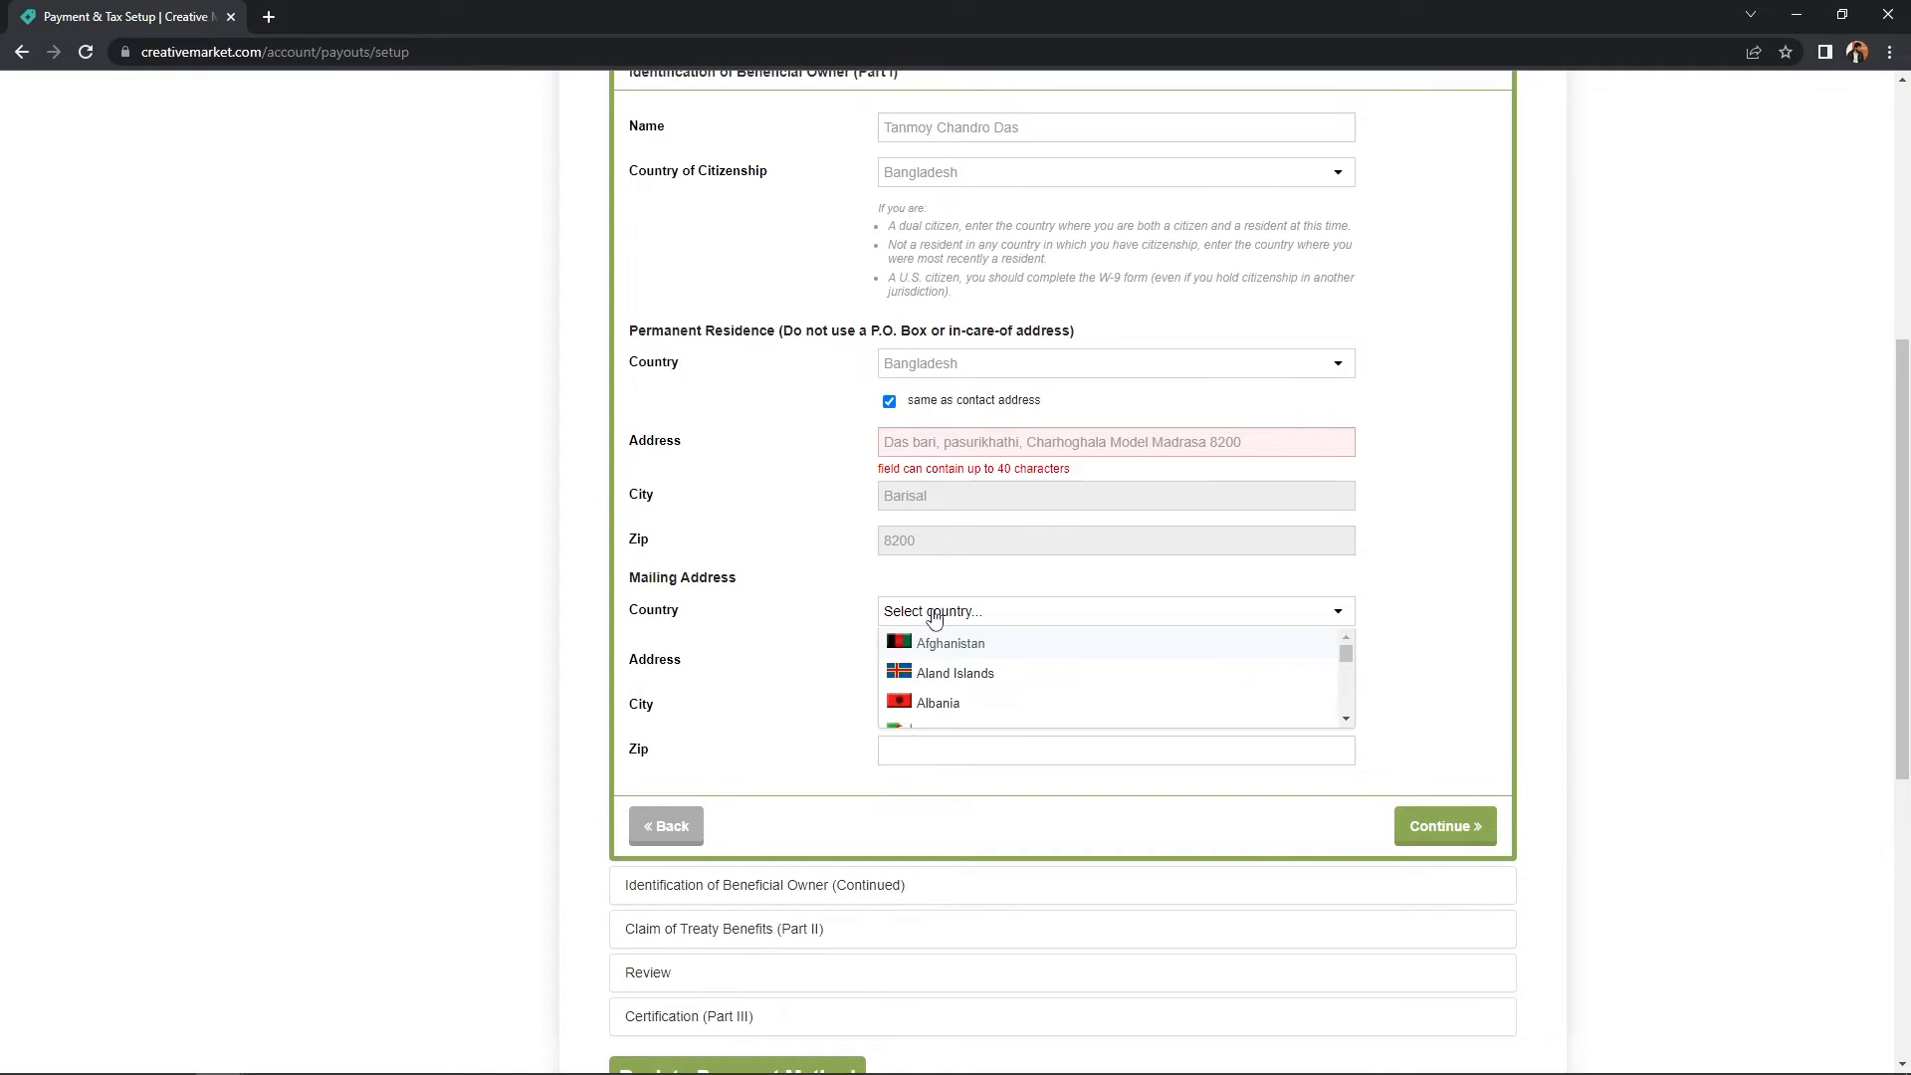
type("bang")
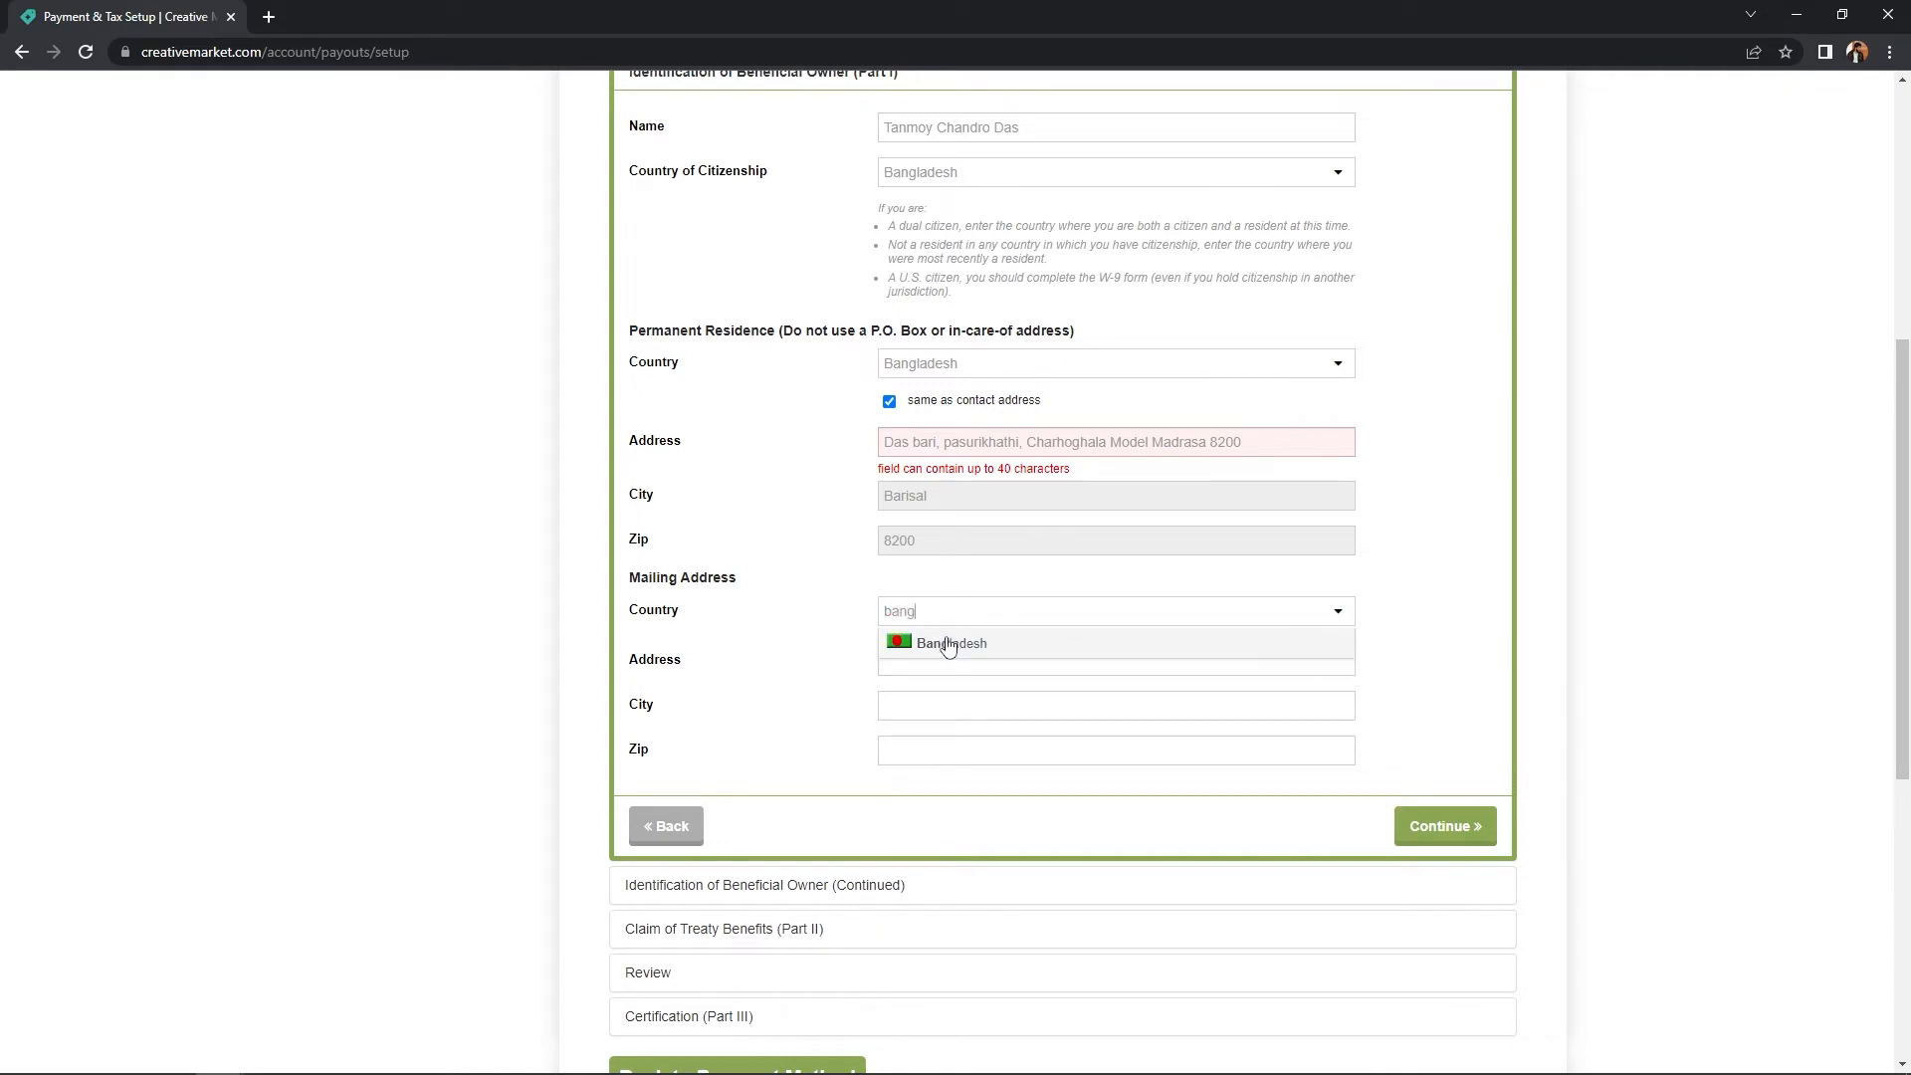
left_click(948, 644)
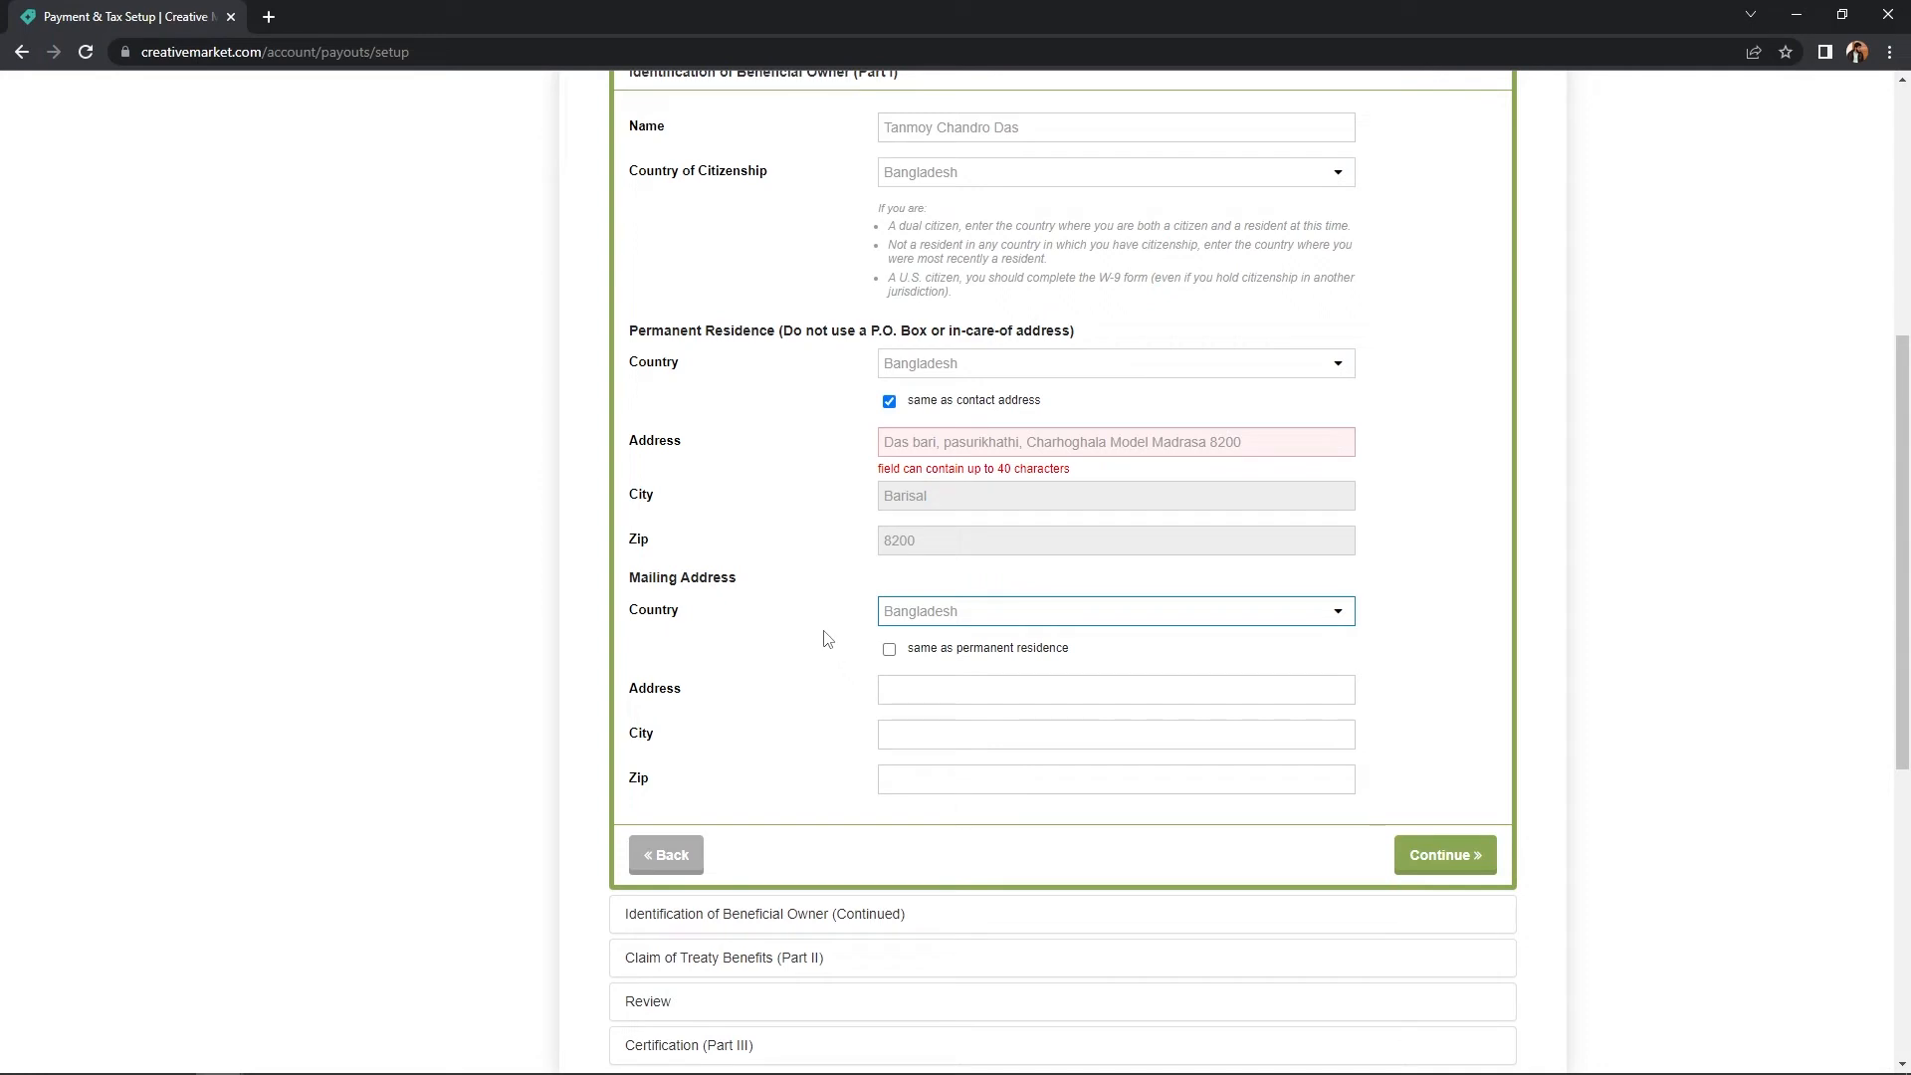
left_click(889, 651)
- Review the residence and mailing fields and attempt to continue
scroll(810, 640, "down", 3)
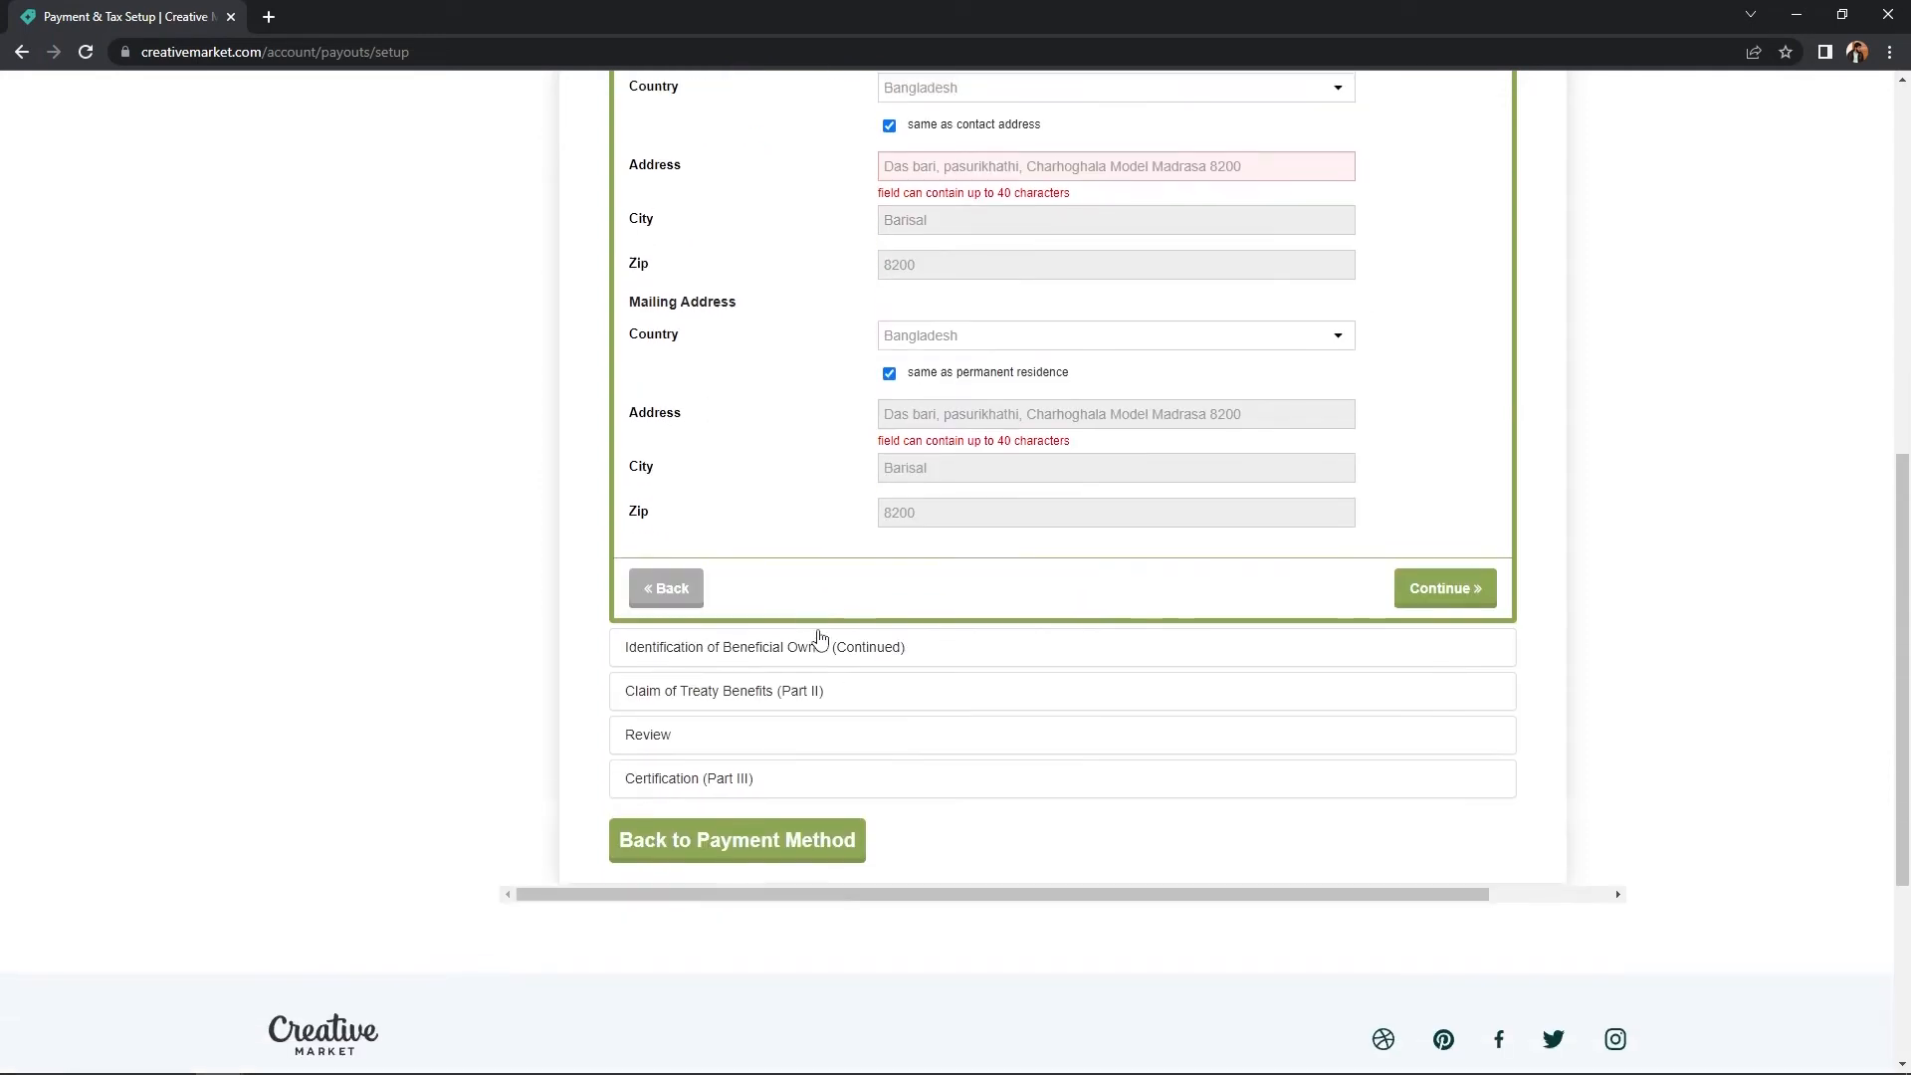
scroll(851, 346, "up", 2)
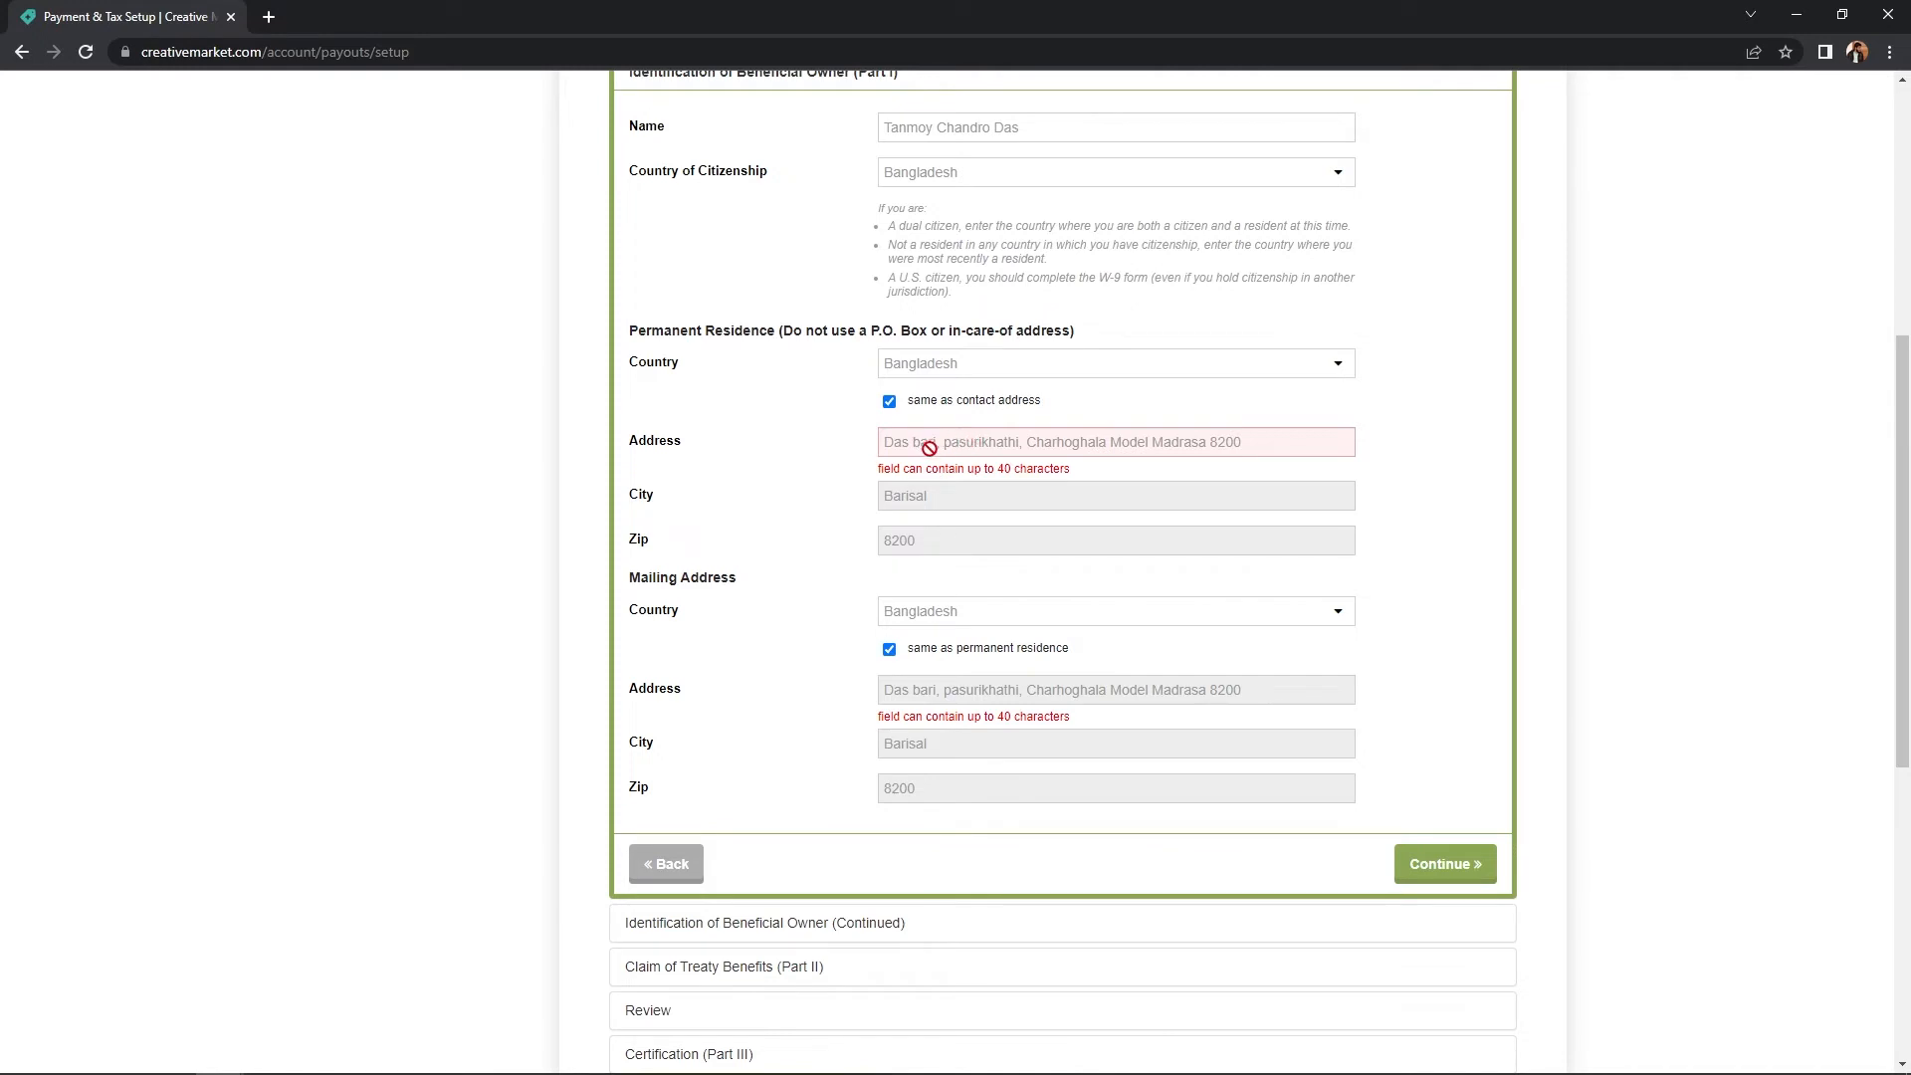
scroll(985, 583, "down", 1)
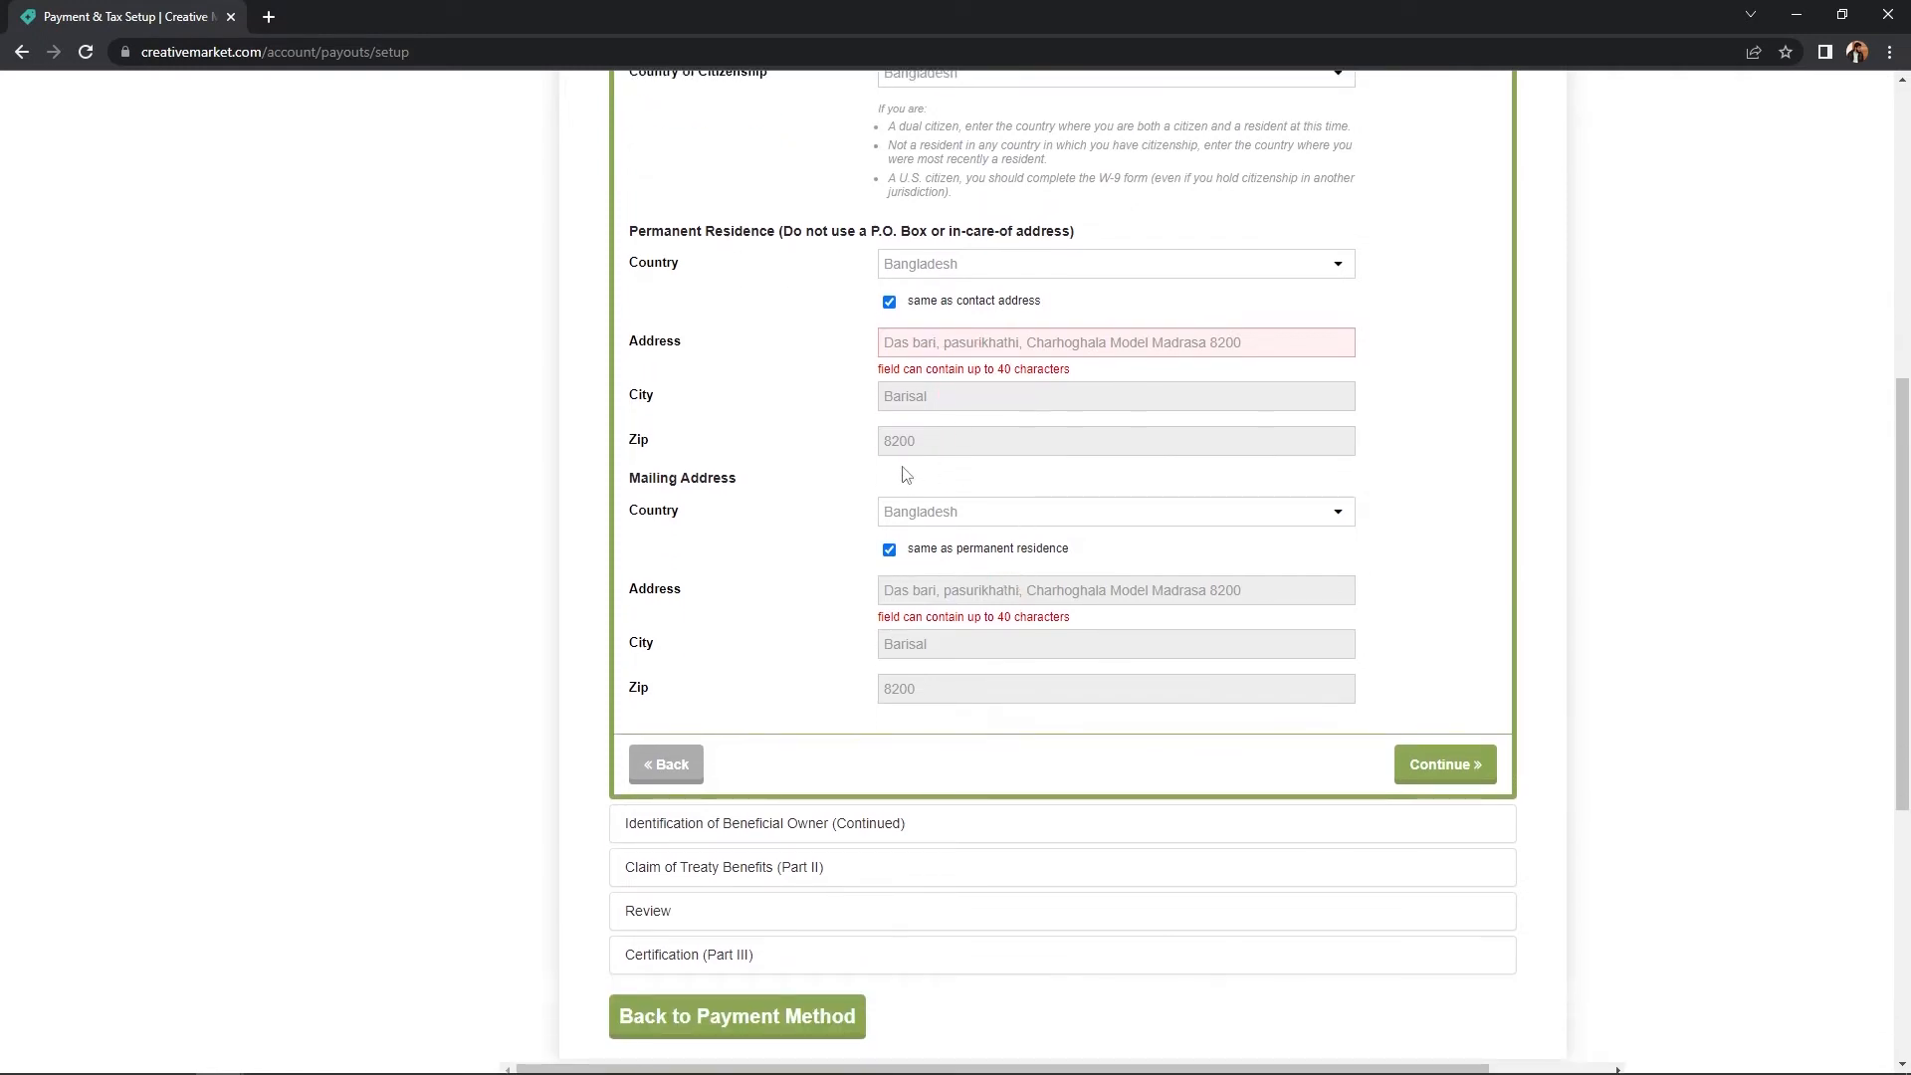
scroll(1168, 707, "down", 1)
left_click(1442, 669)
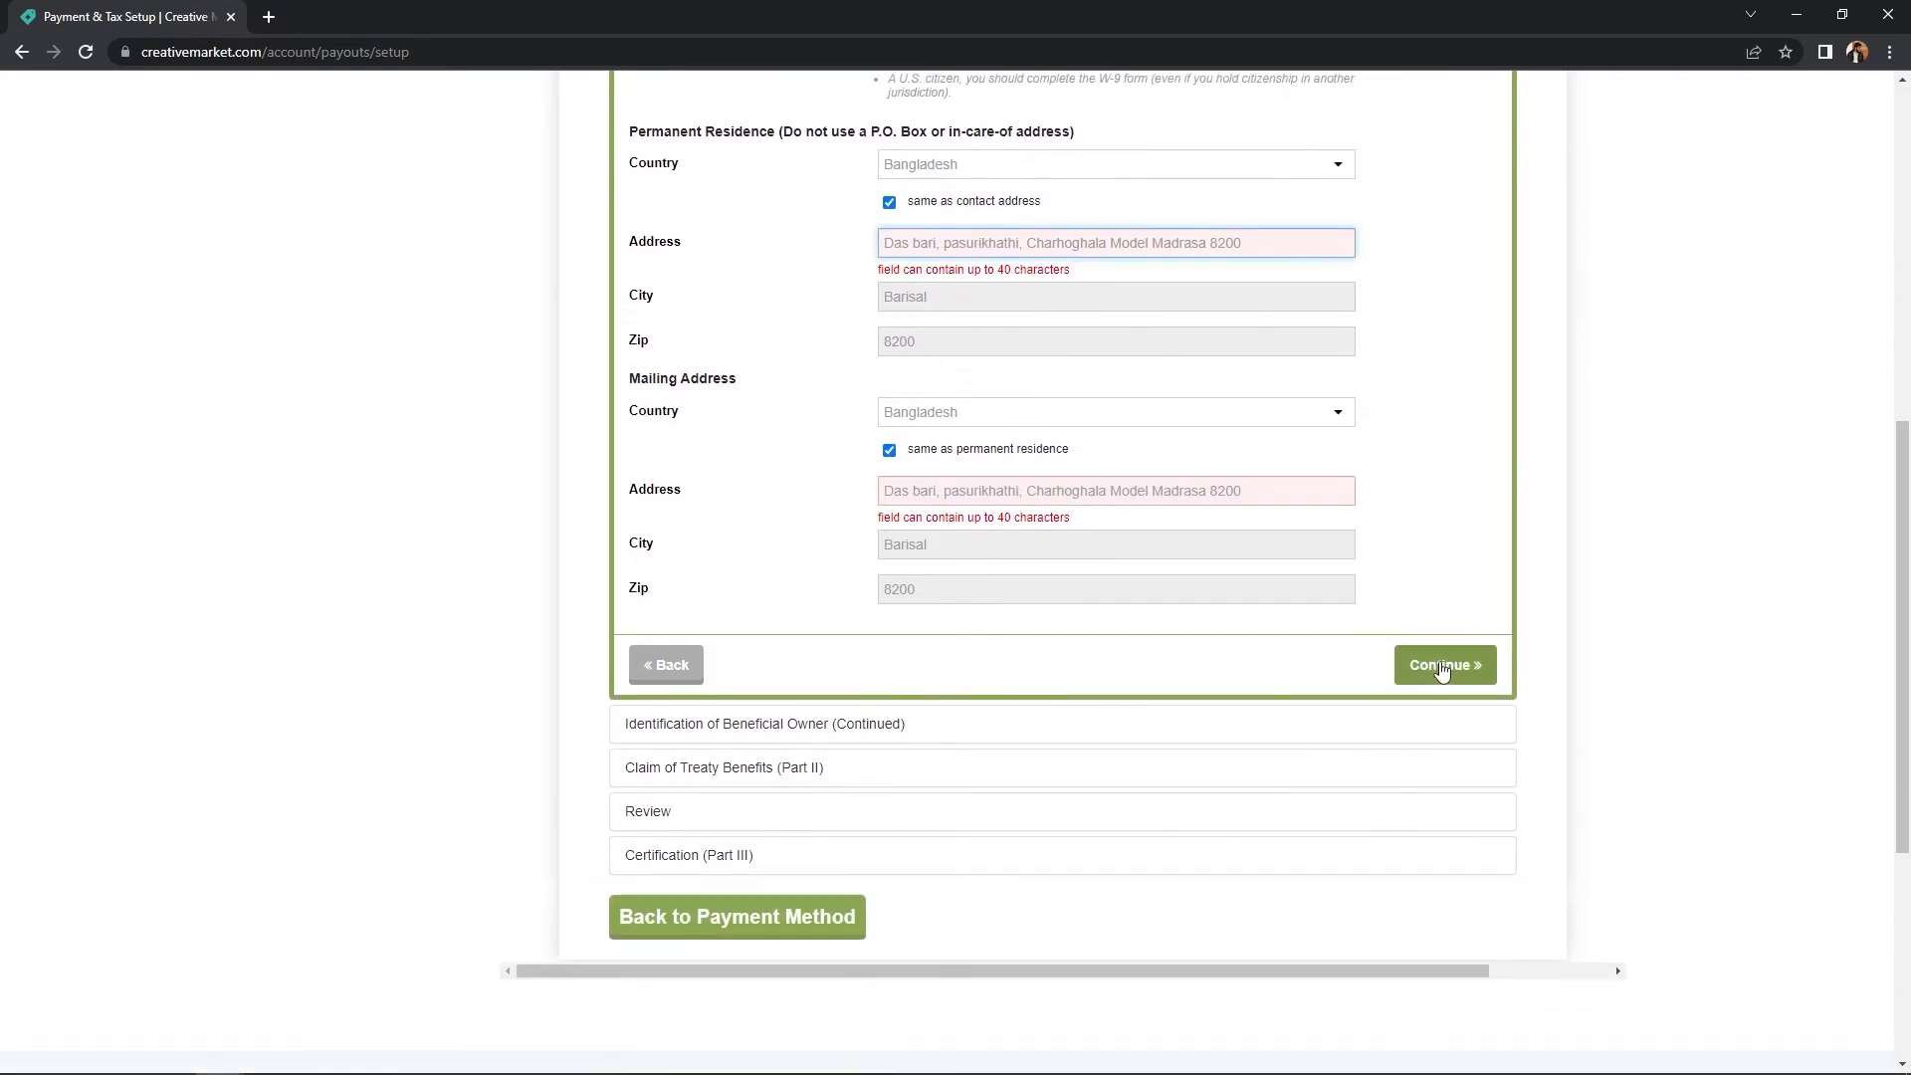
- Replace the permanent residence address with a shortened 40-character address
scroll(1401, 614, "down", 3)
left_click(889, 202)
left_click(937, 244)
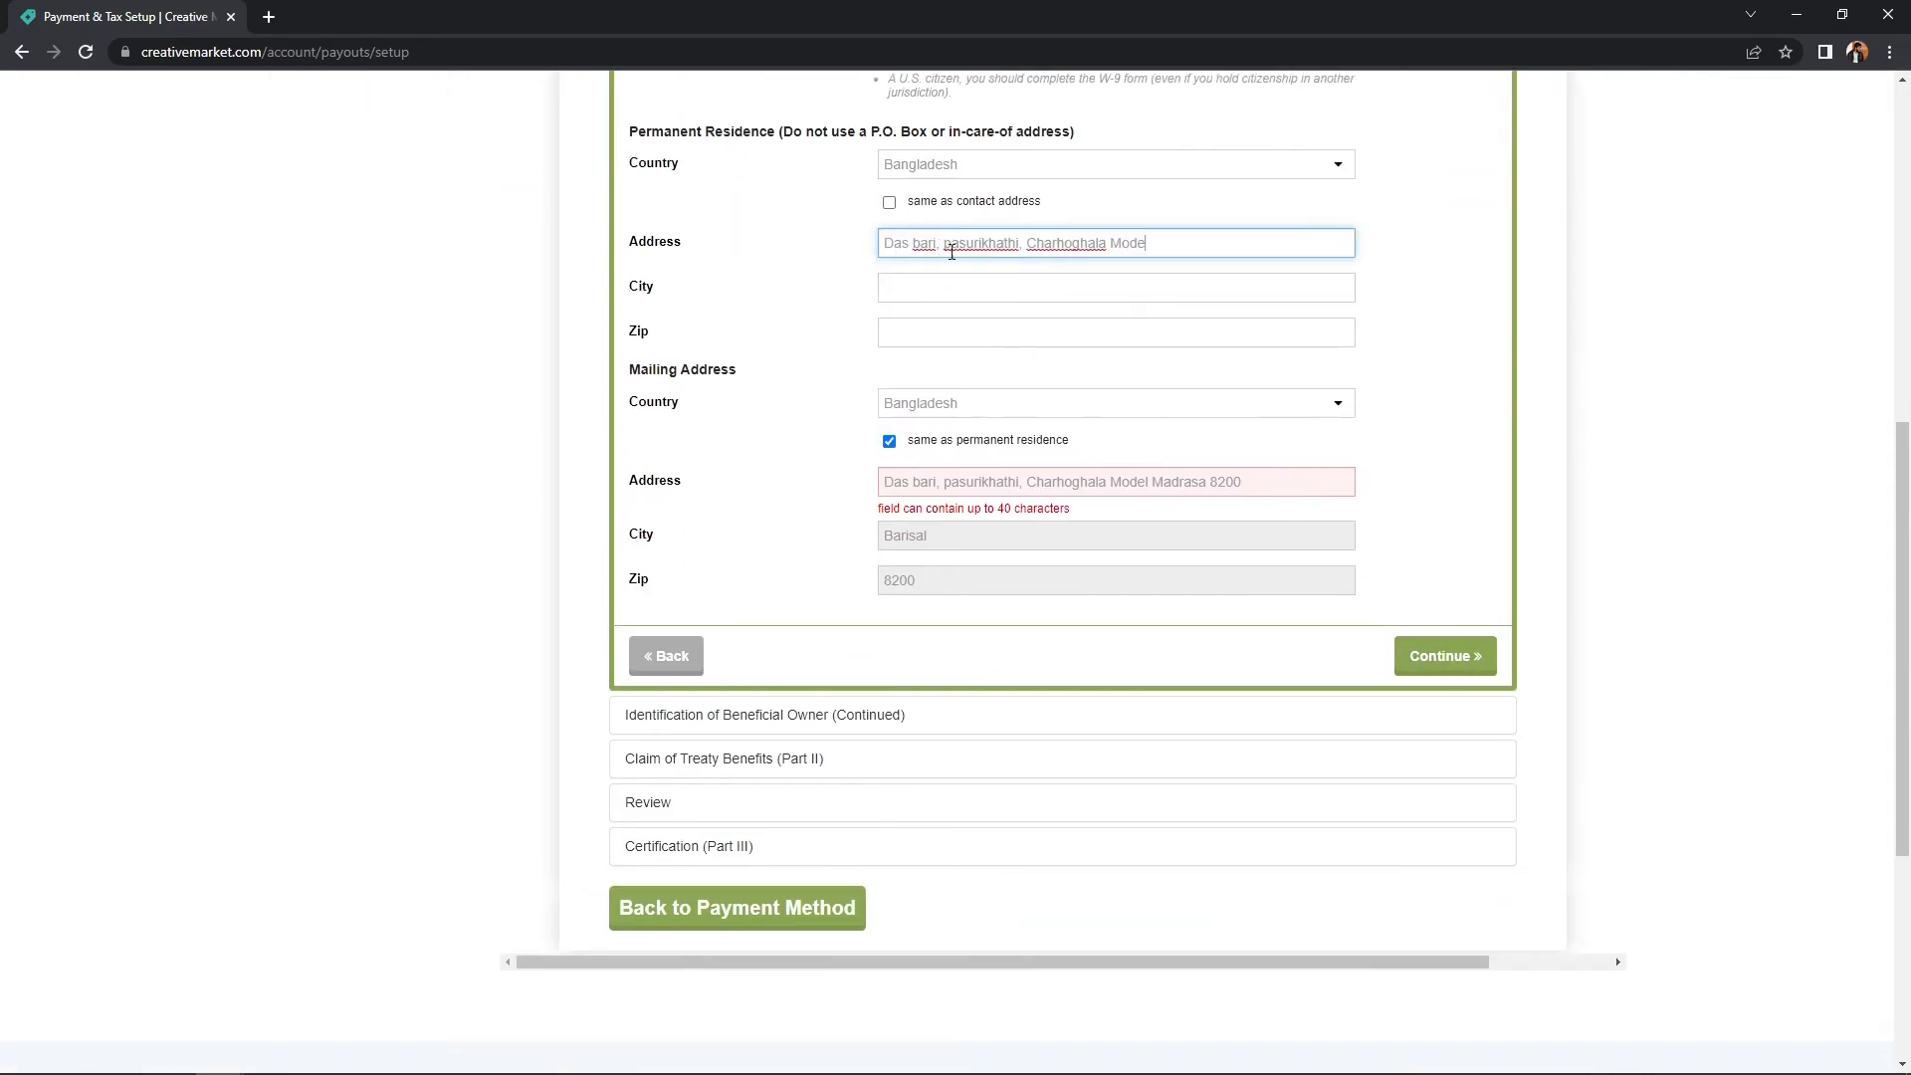
left_click(860, 263)
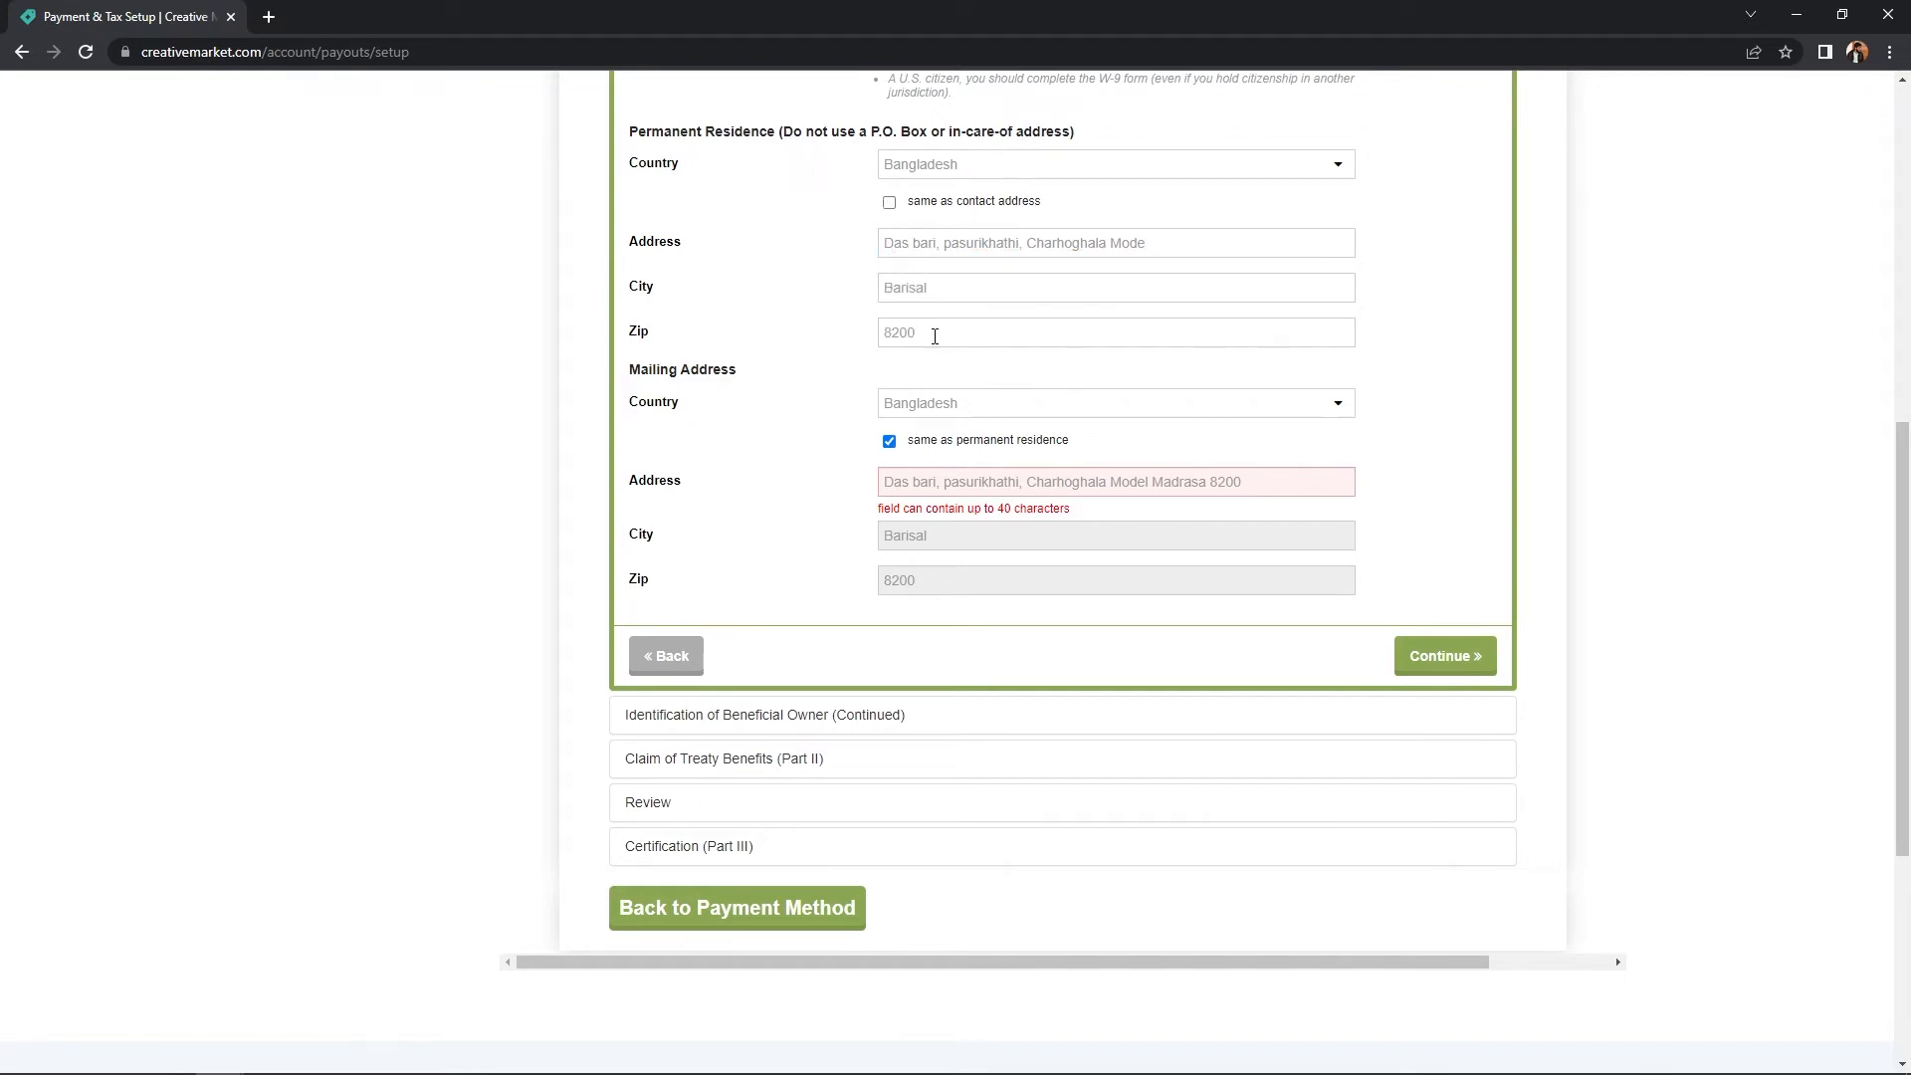
left_click_drag(1146, 243, 883, 243)
key("ctrl+c")
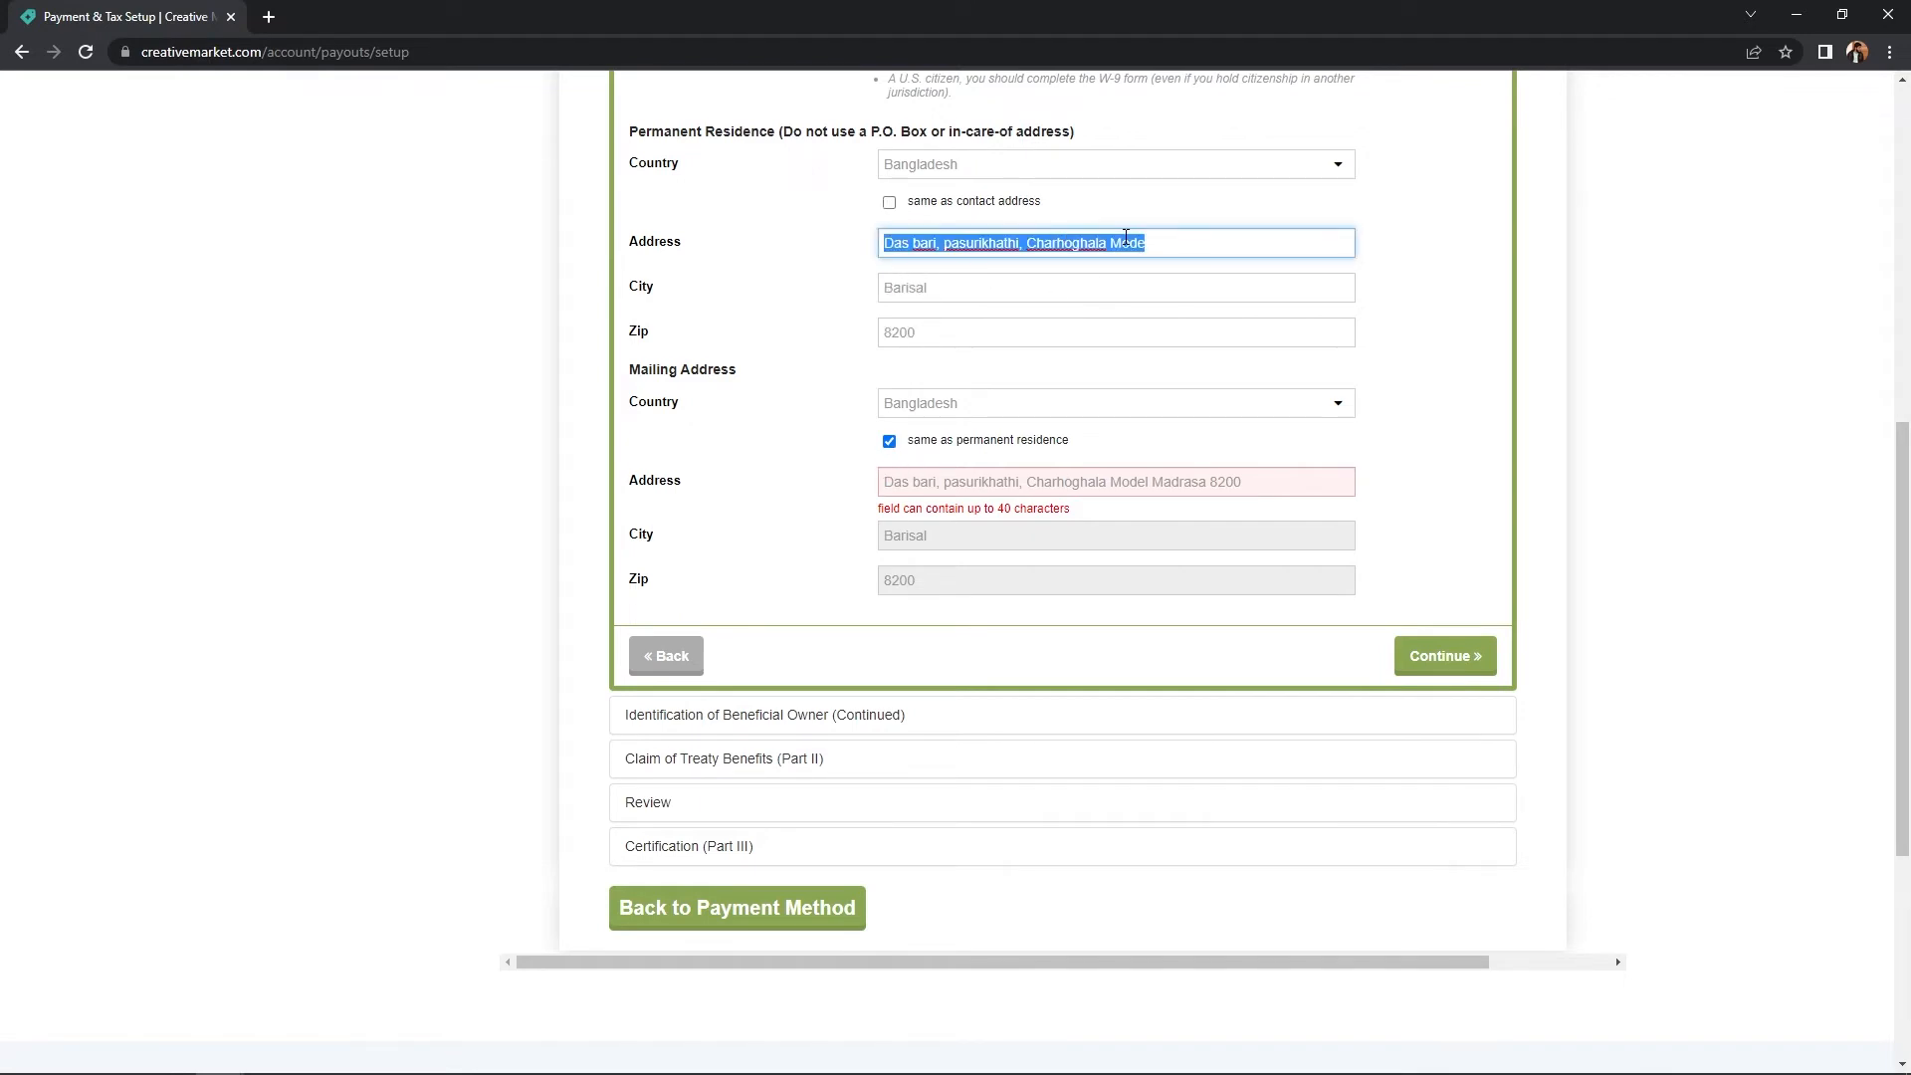
- Enter the short mailing address with city Barisal and zip 8200, then submit the section
left_click(888, 441)
left_click(893, 481)
key("ctrl+v")
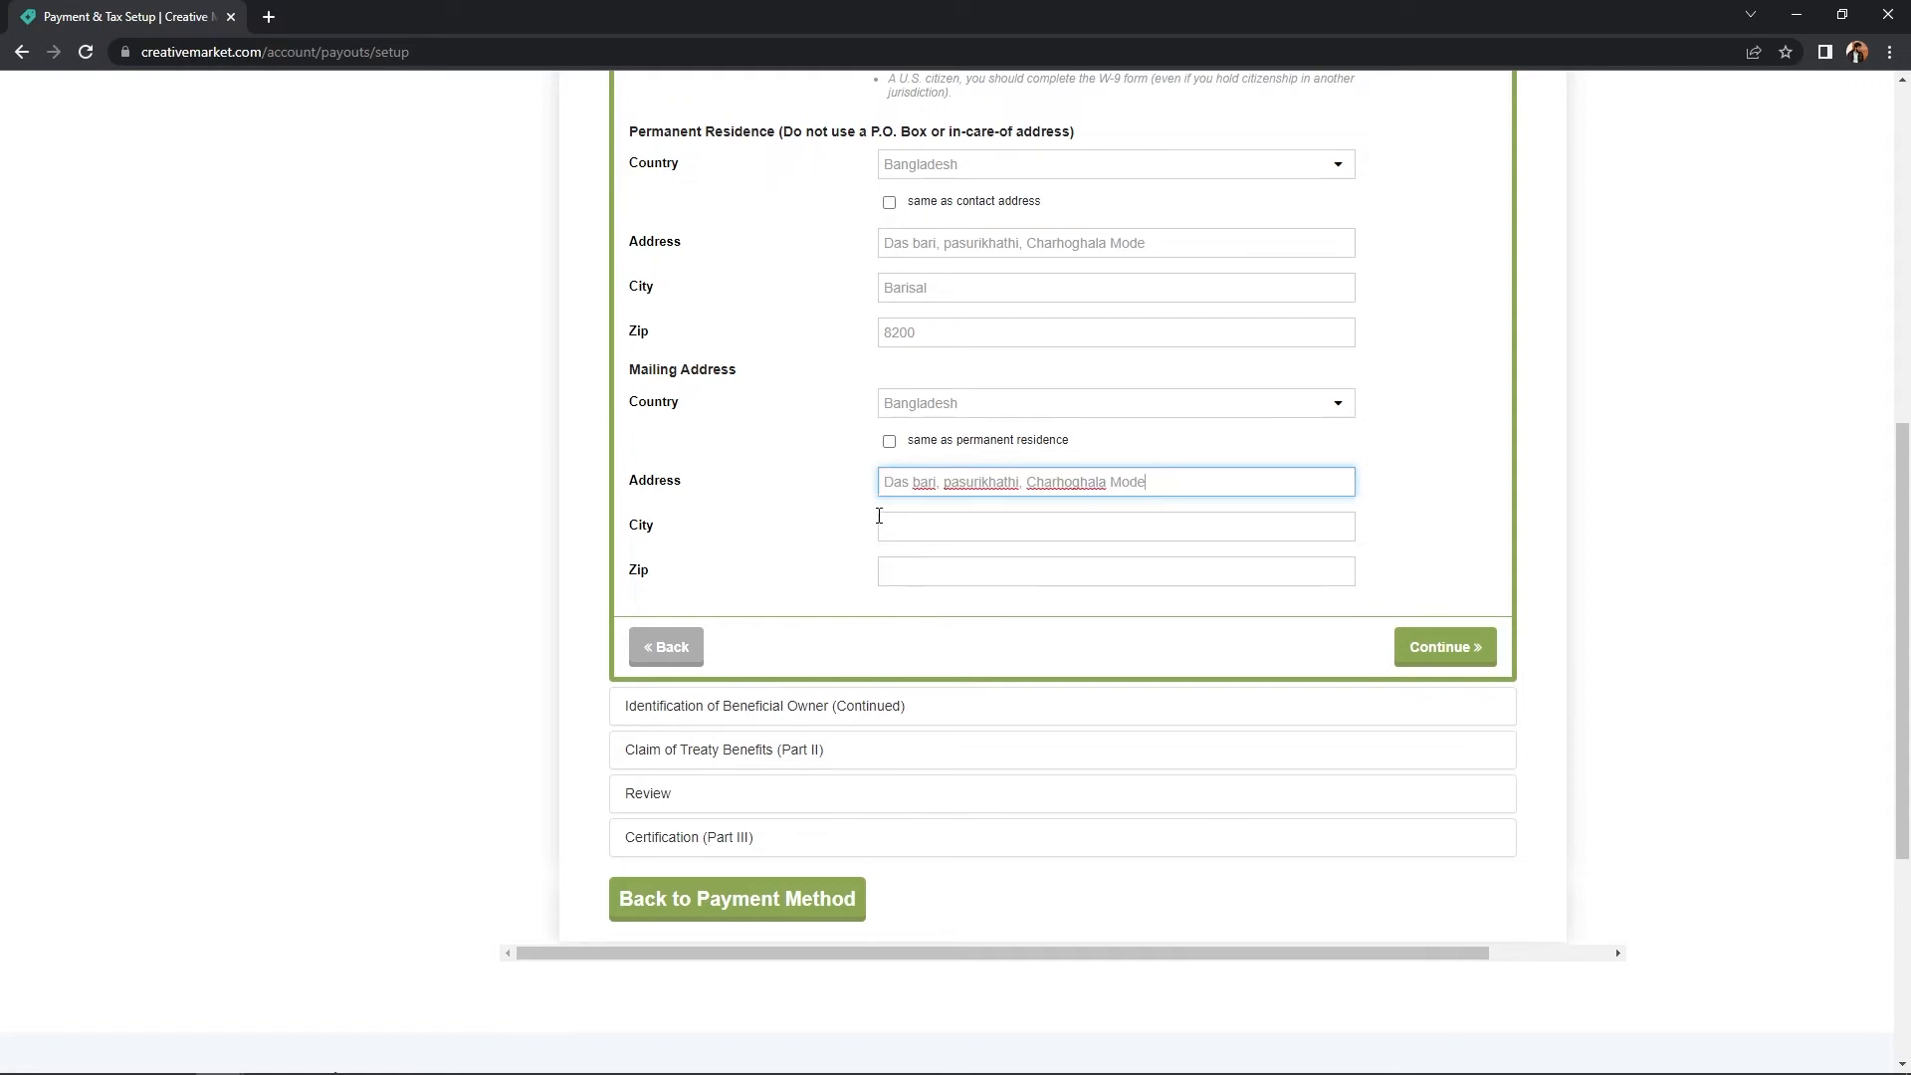
left_click(907, 525)
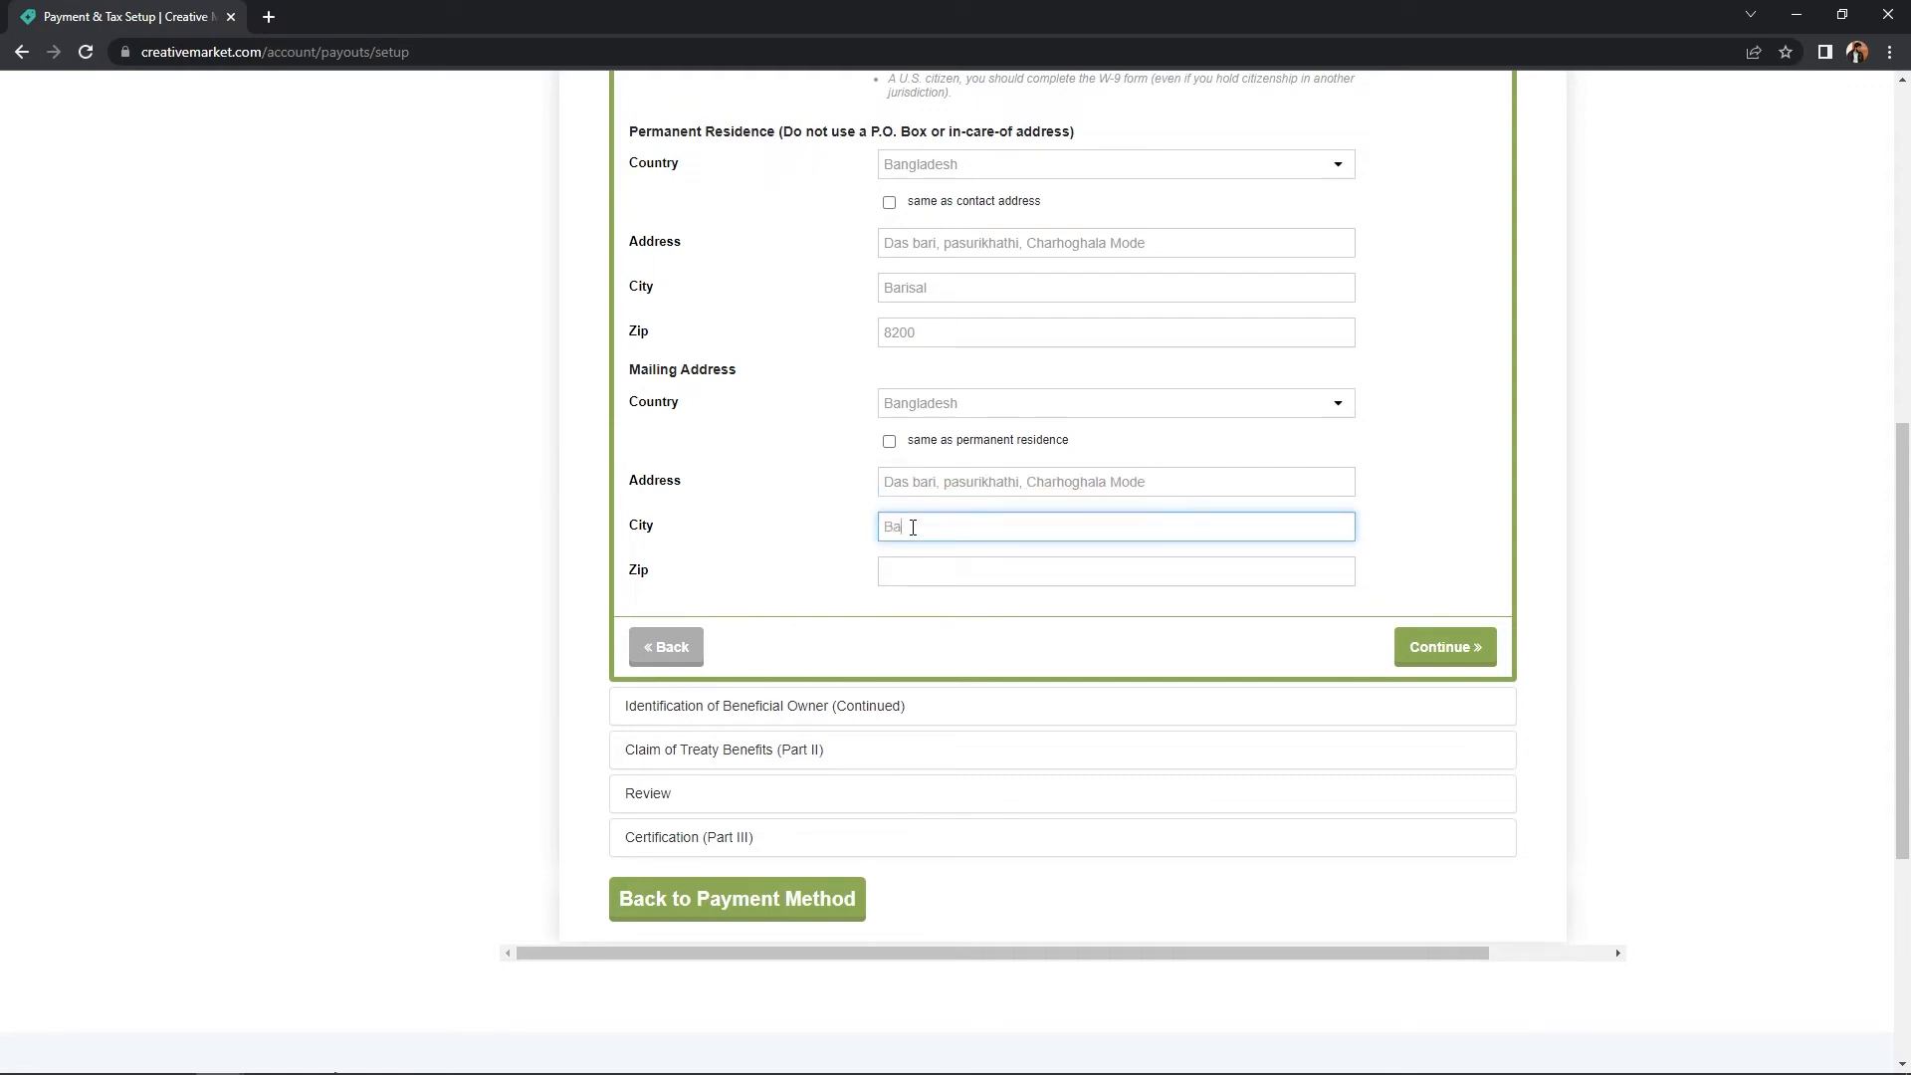
type("Barisal")
key("Tab")
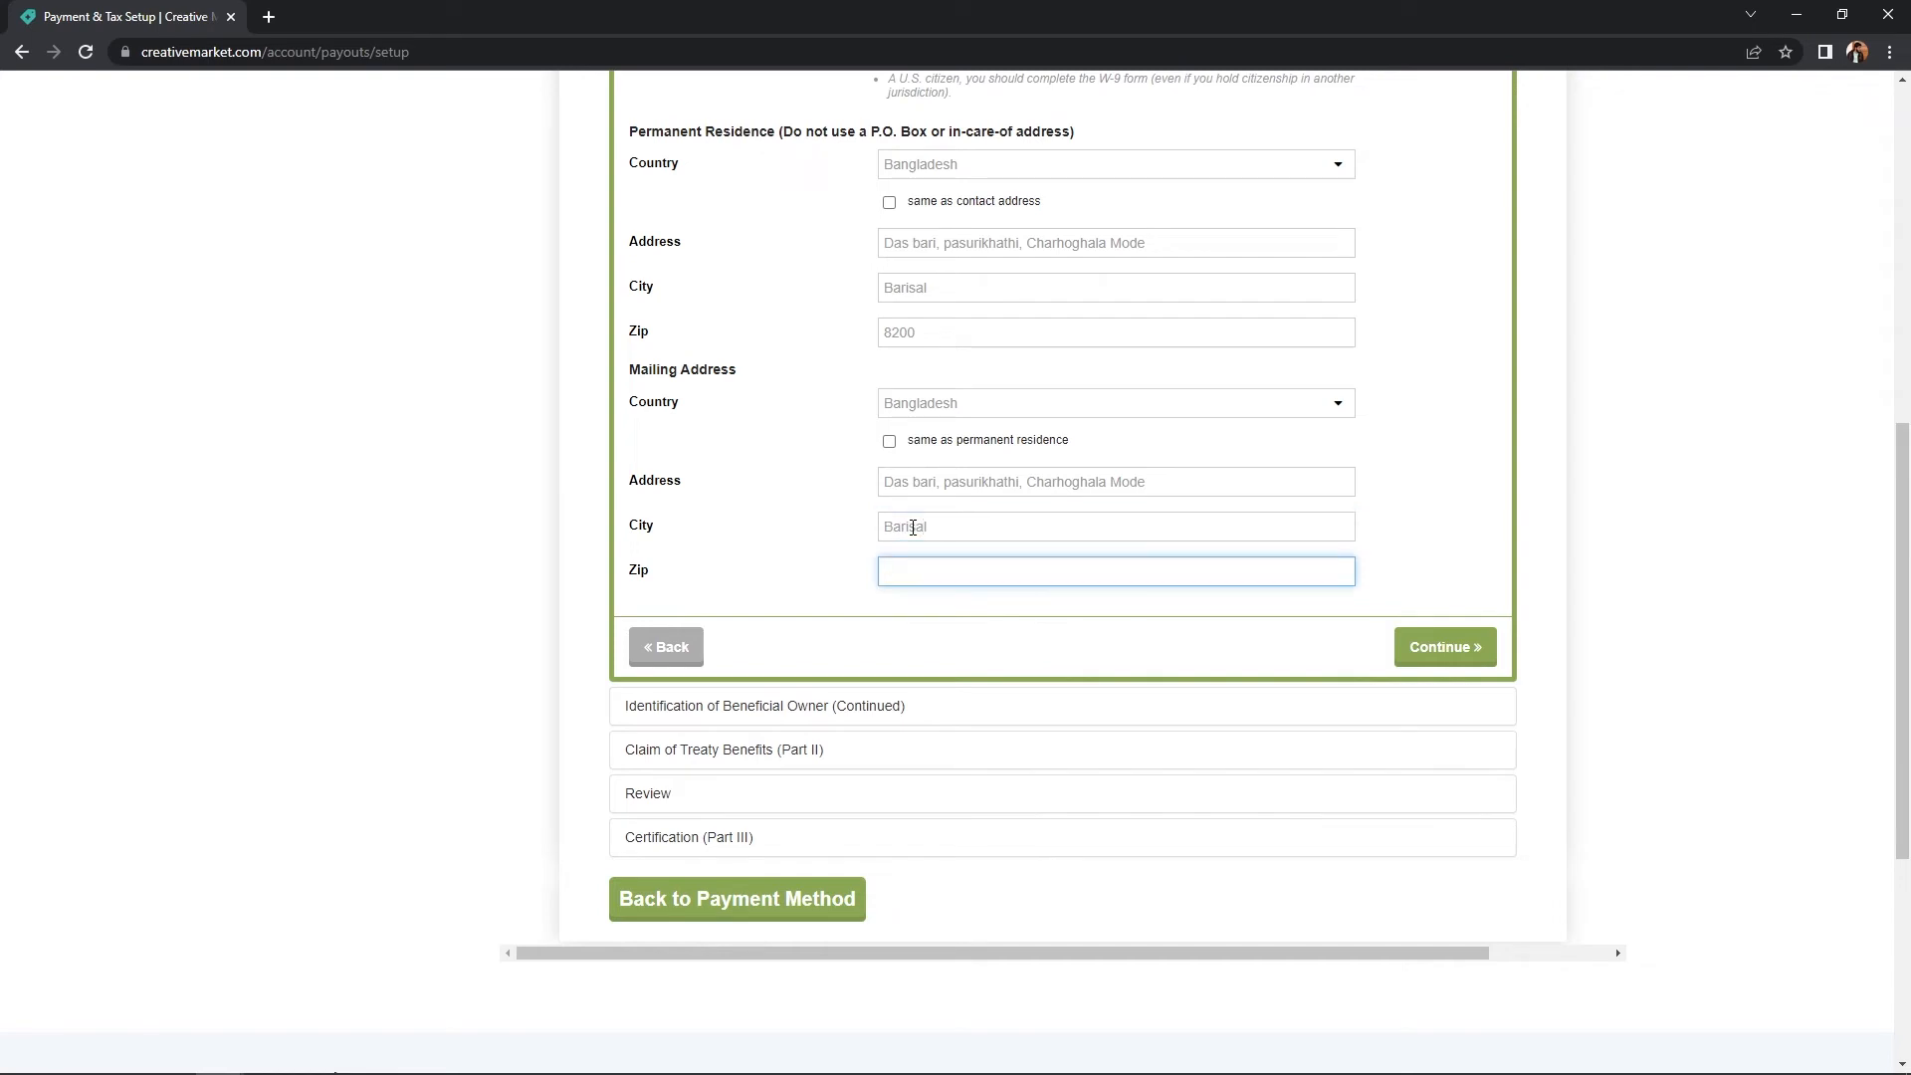
type("8200")
left_click(741, 529)
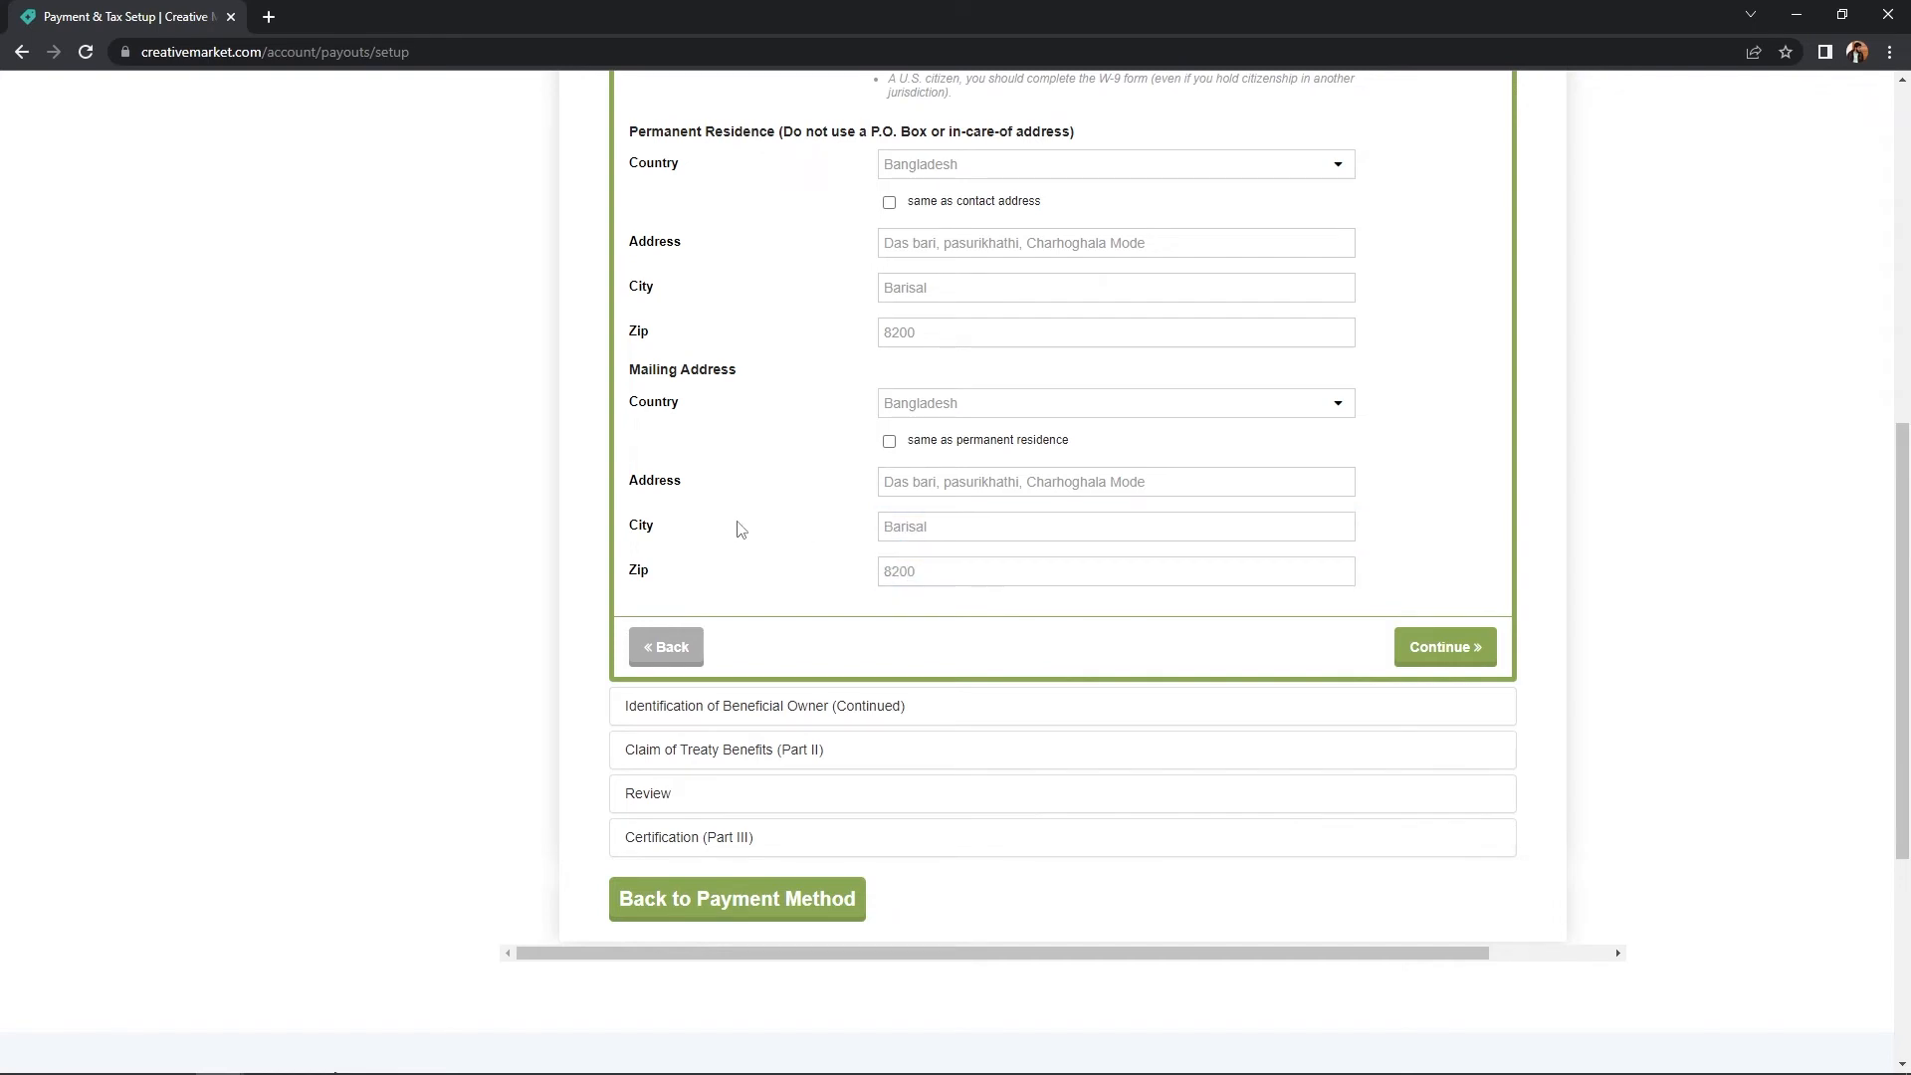
scroll(742, 528, "up", 1)
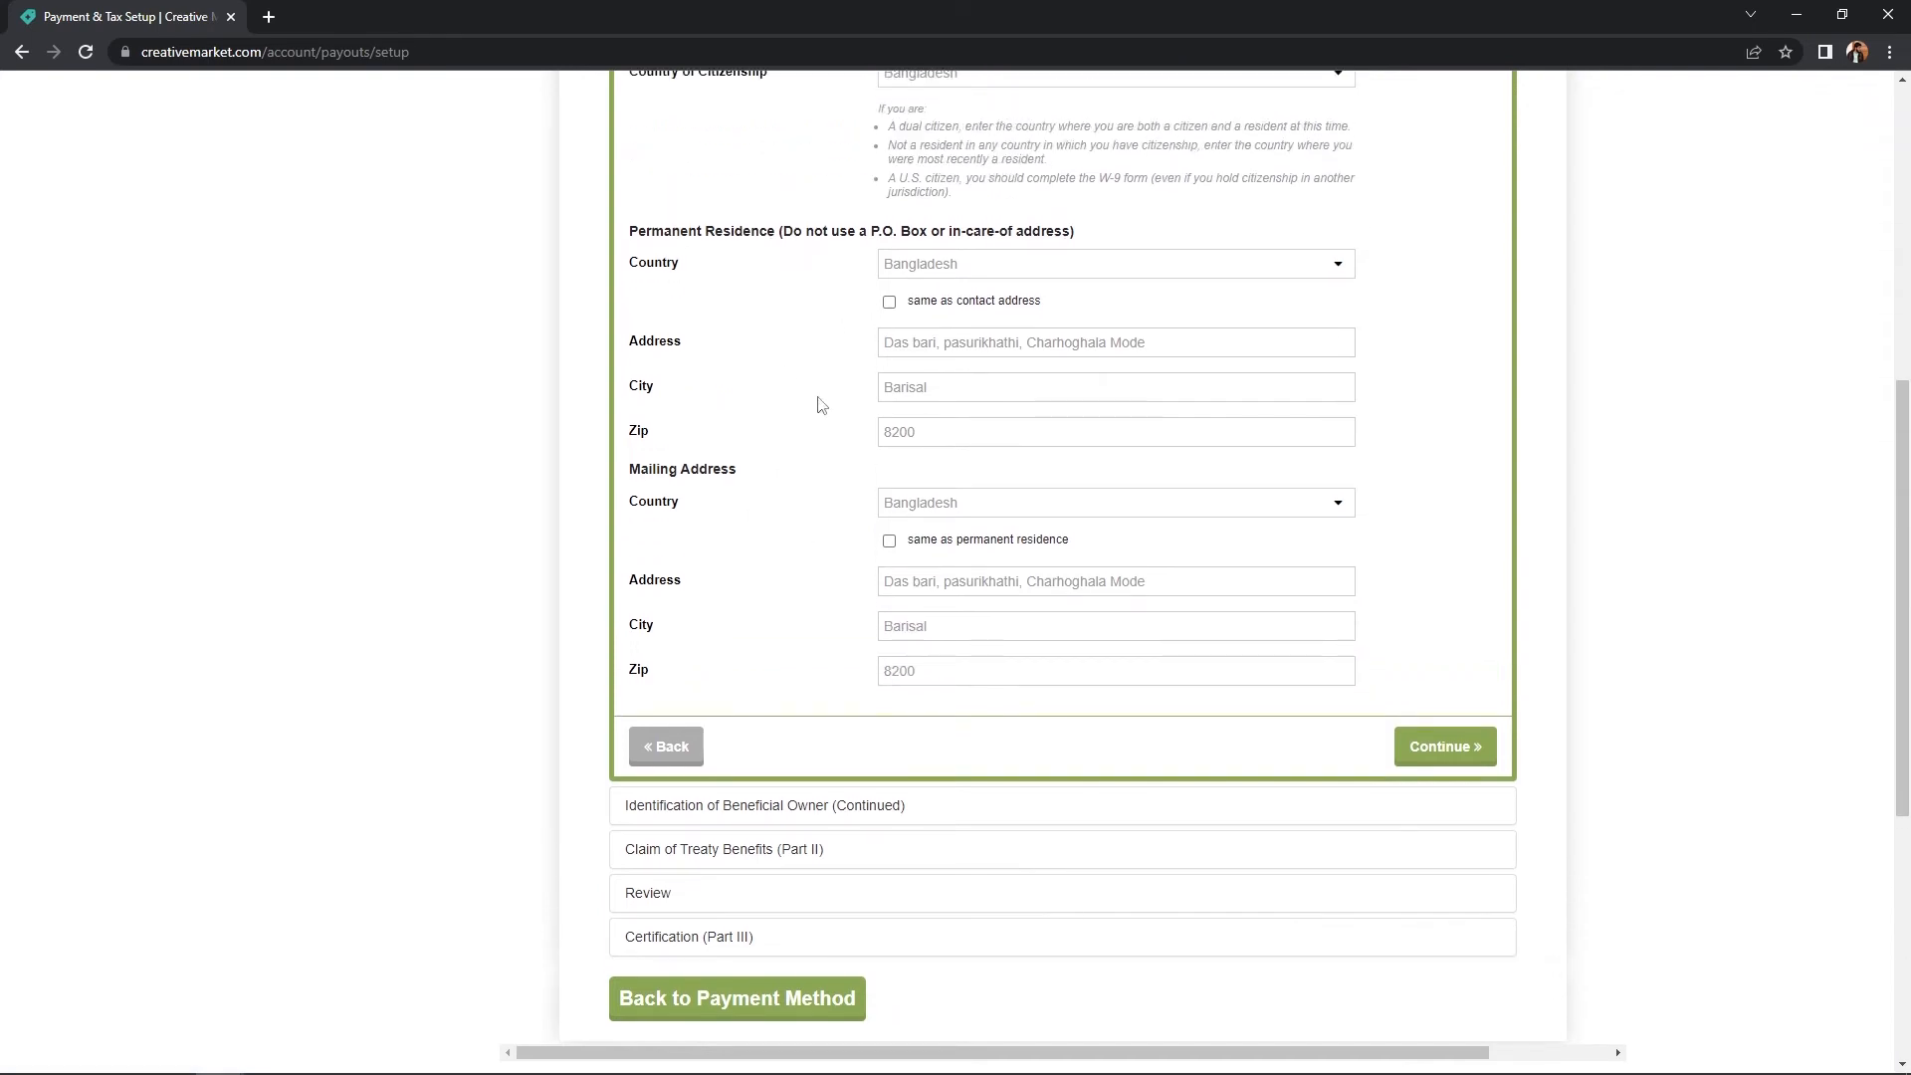
left_click(1453, 743)
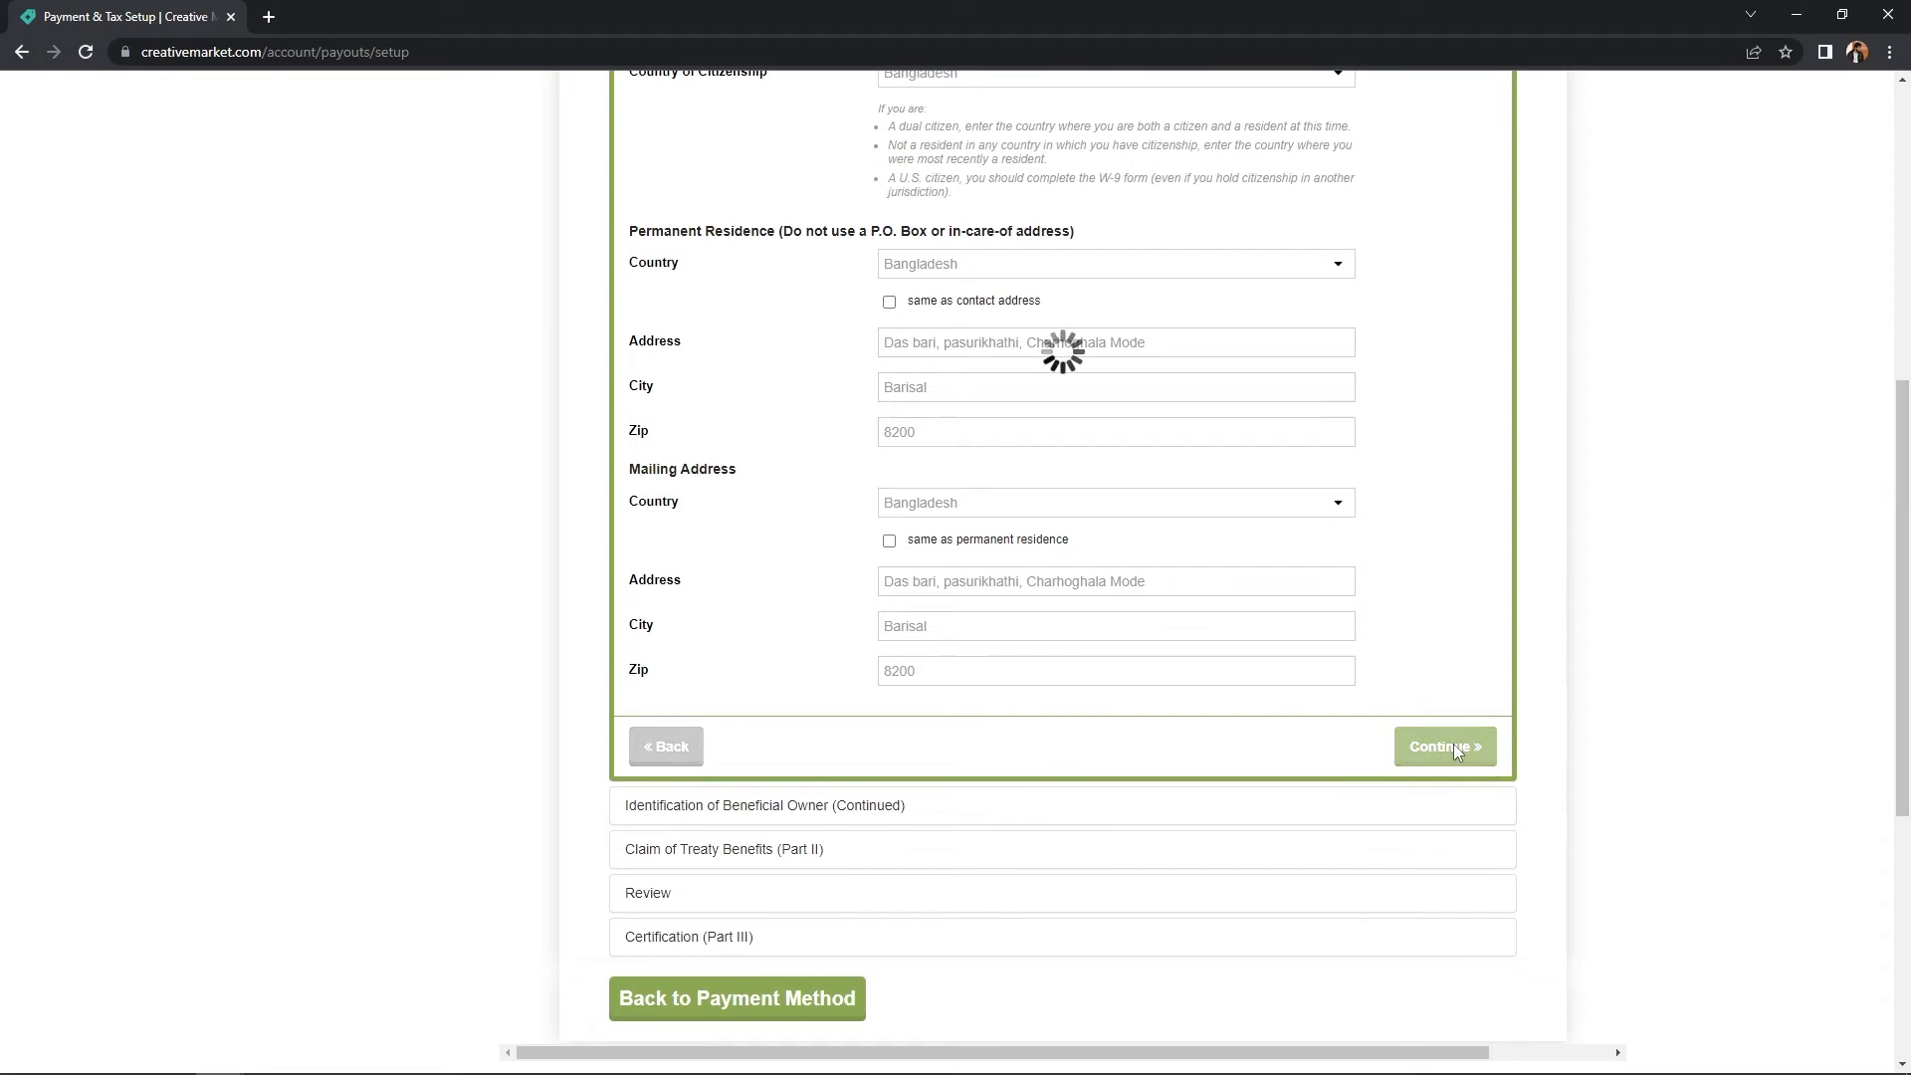
scroll(1434, 631, "up", 1)
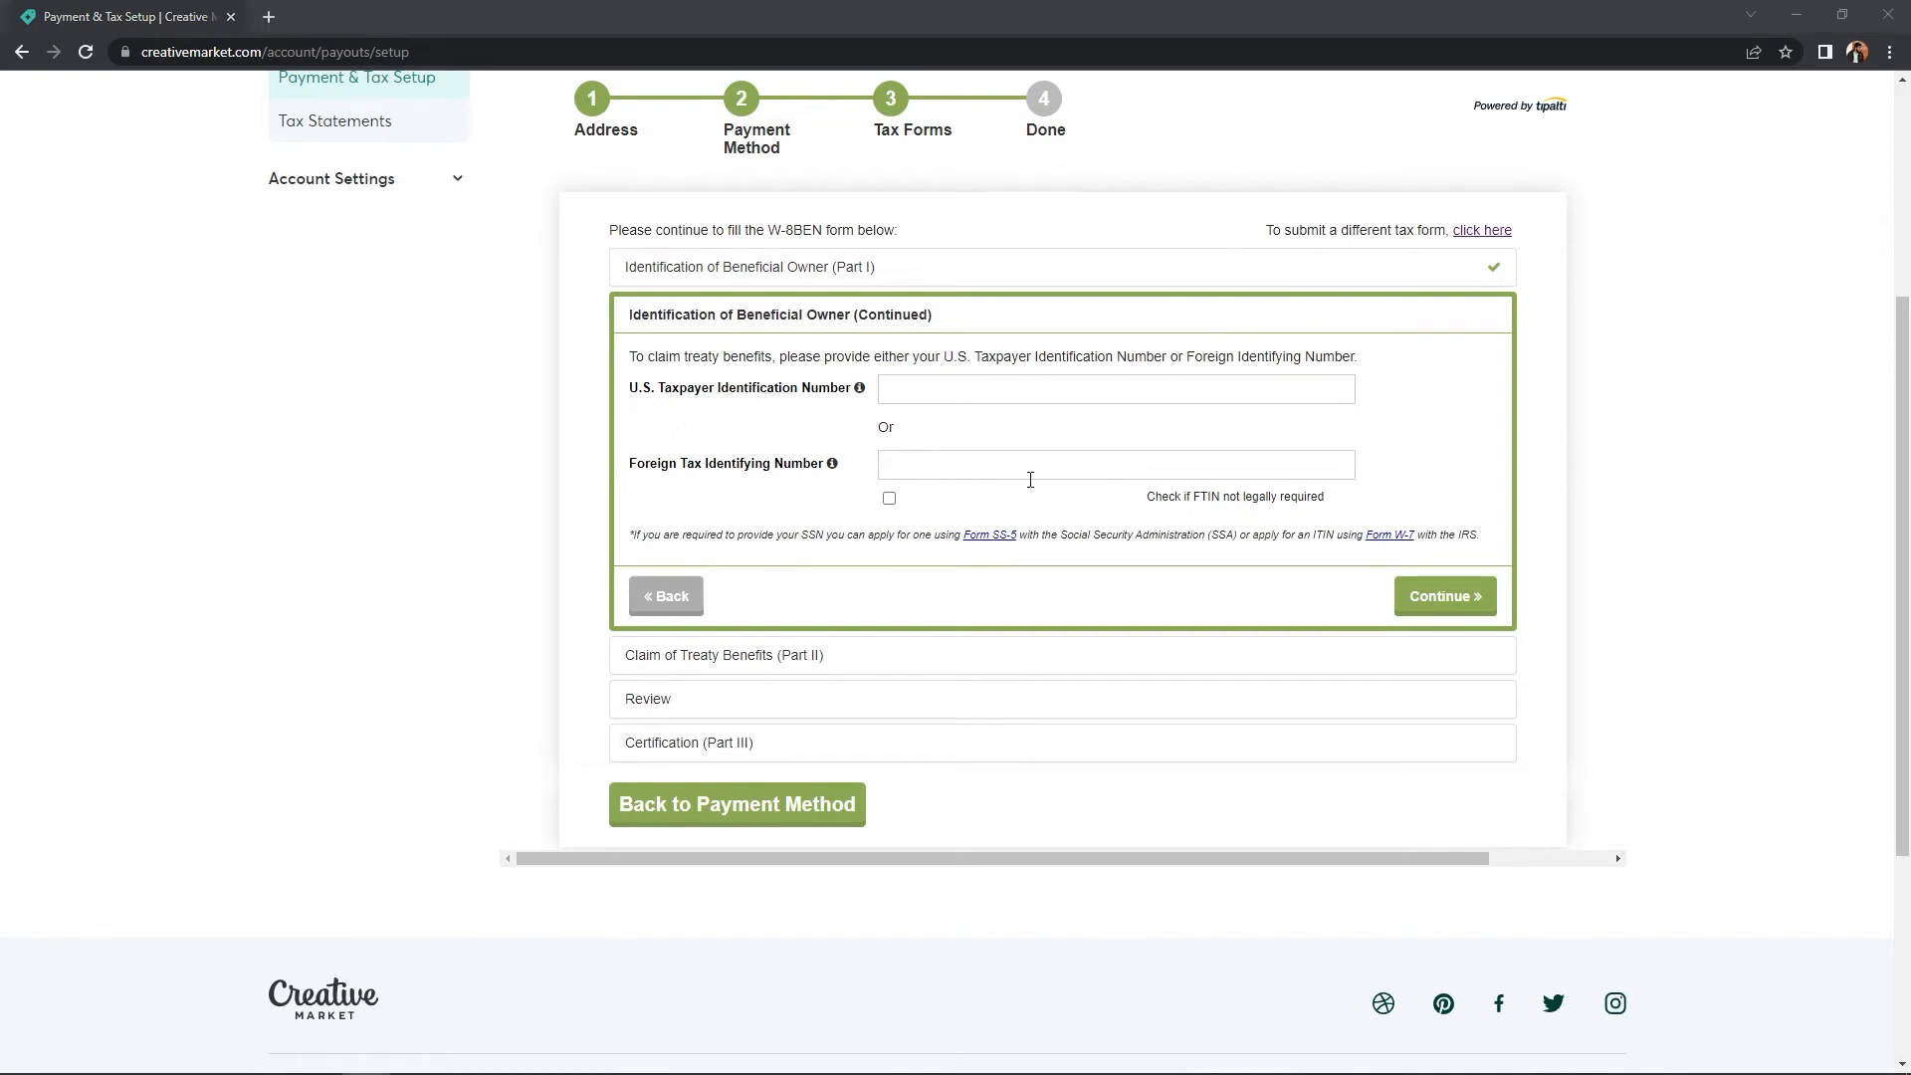
- Paste the foreign tax identifying number into the W-8BEN and continue
left_click(1006, 466)
key("ctrl+v")
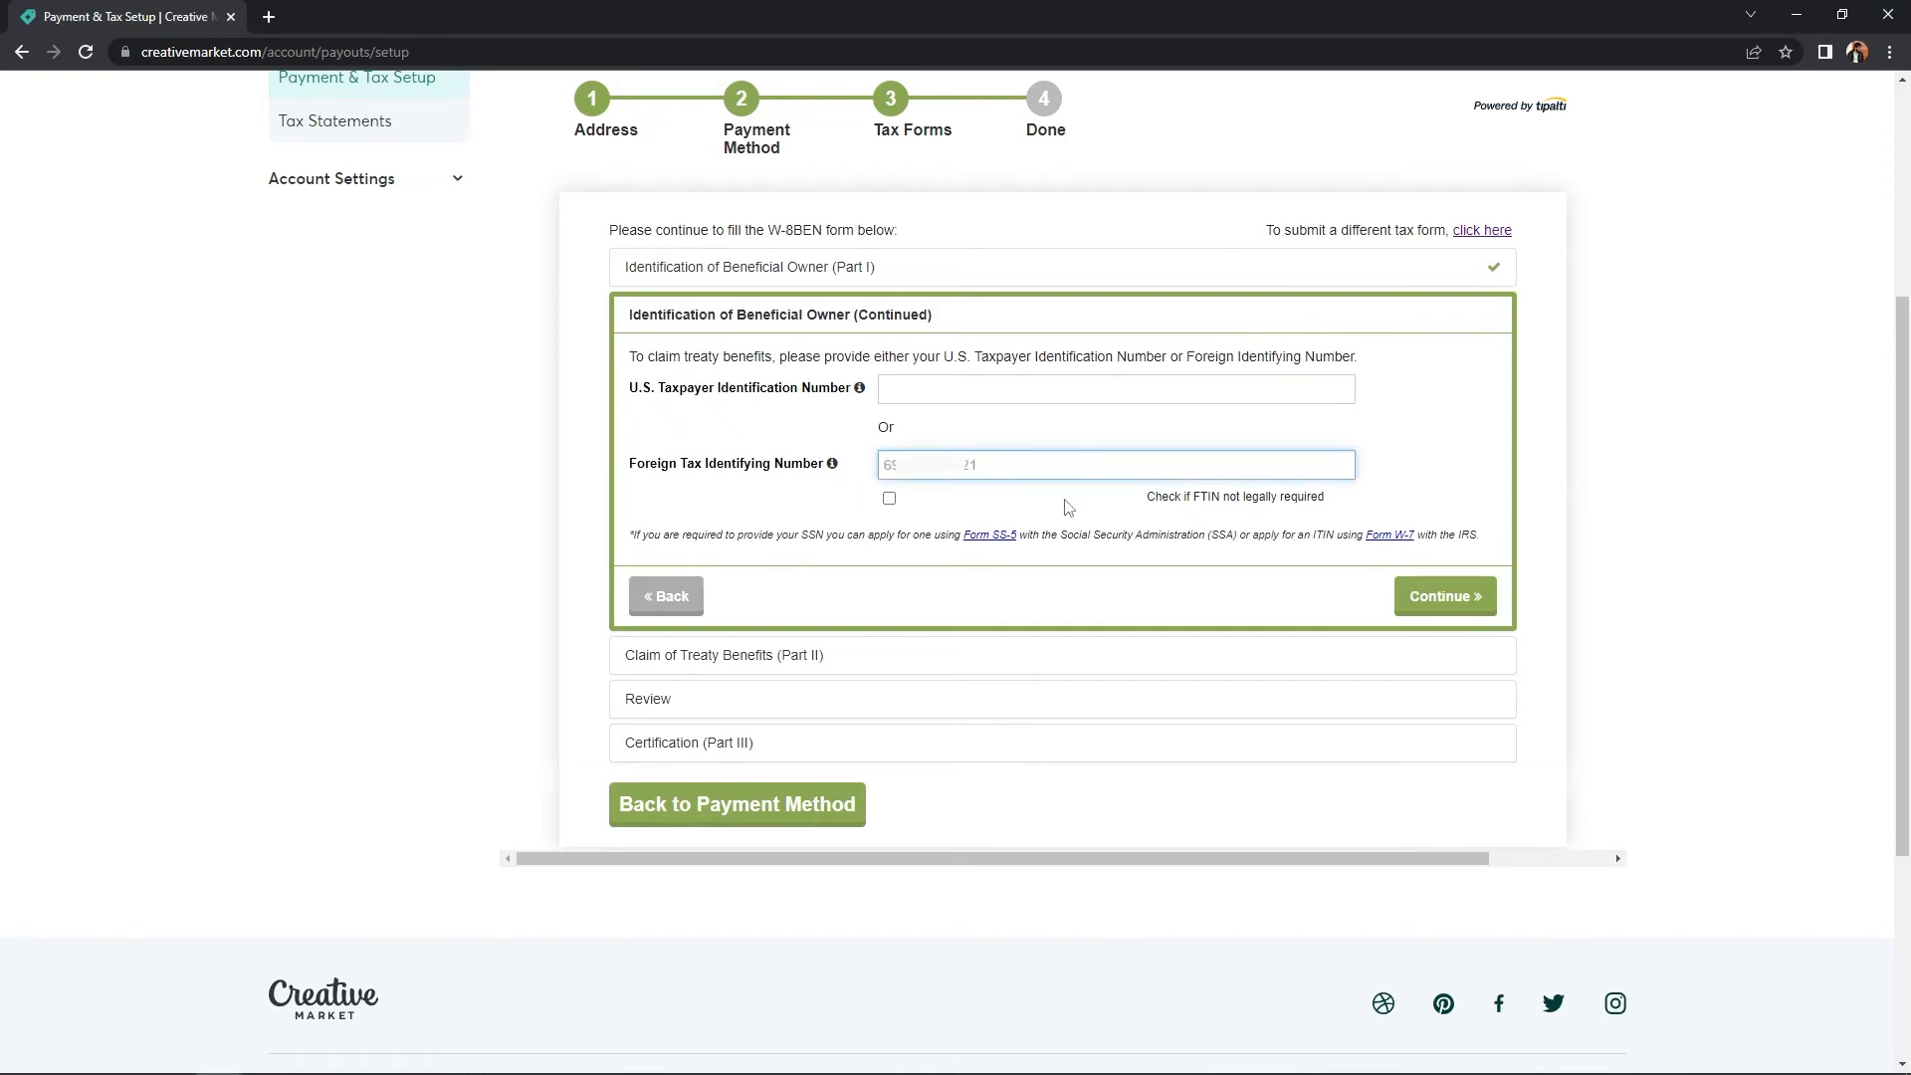
left_click(1443, 602)
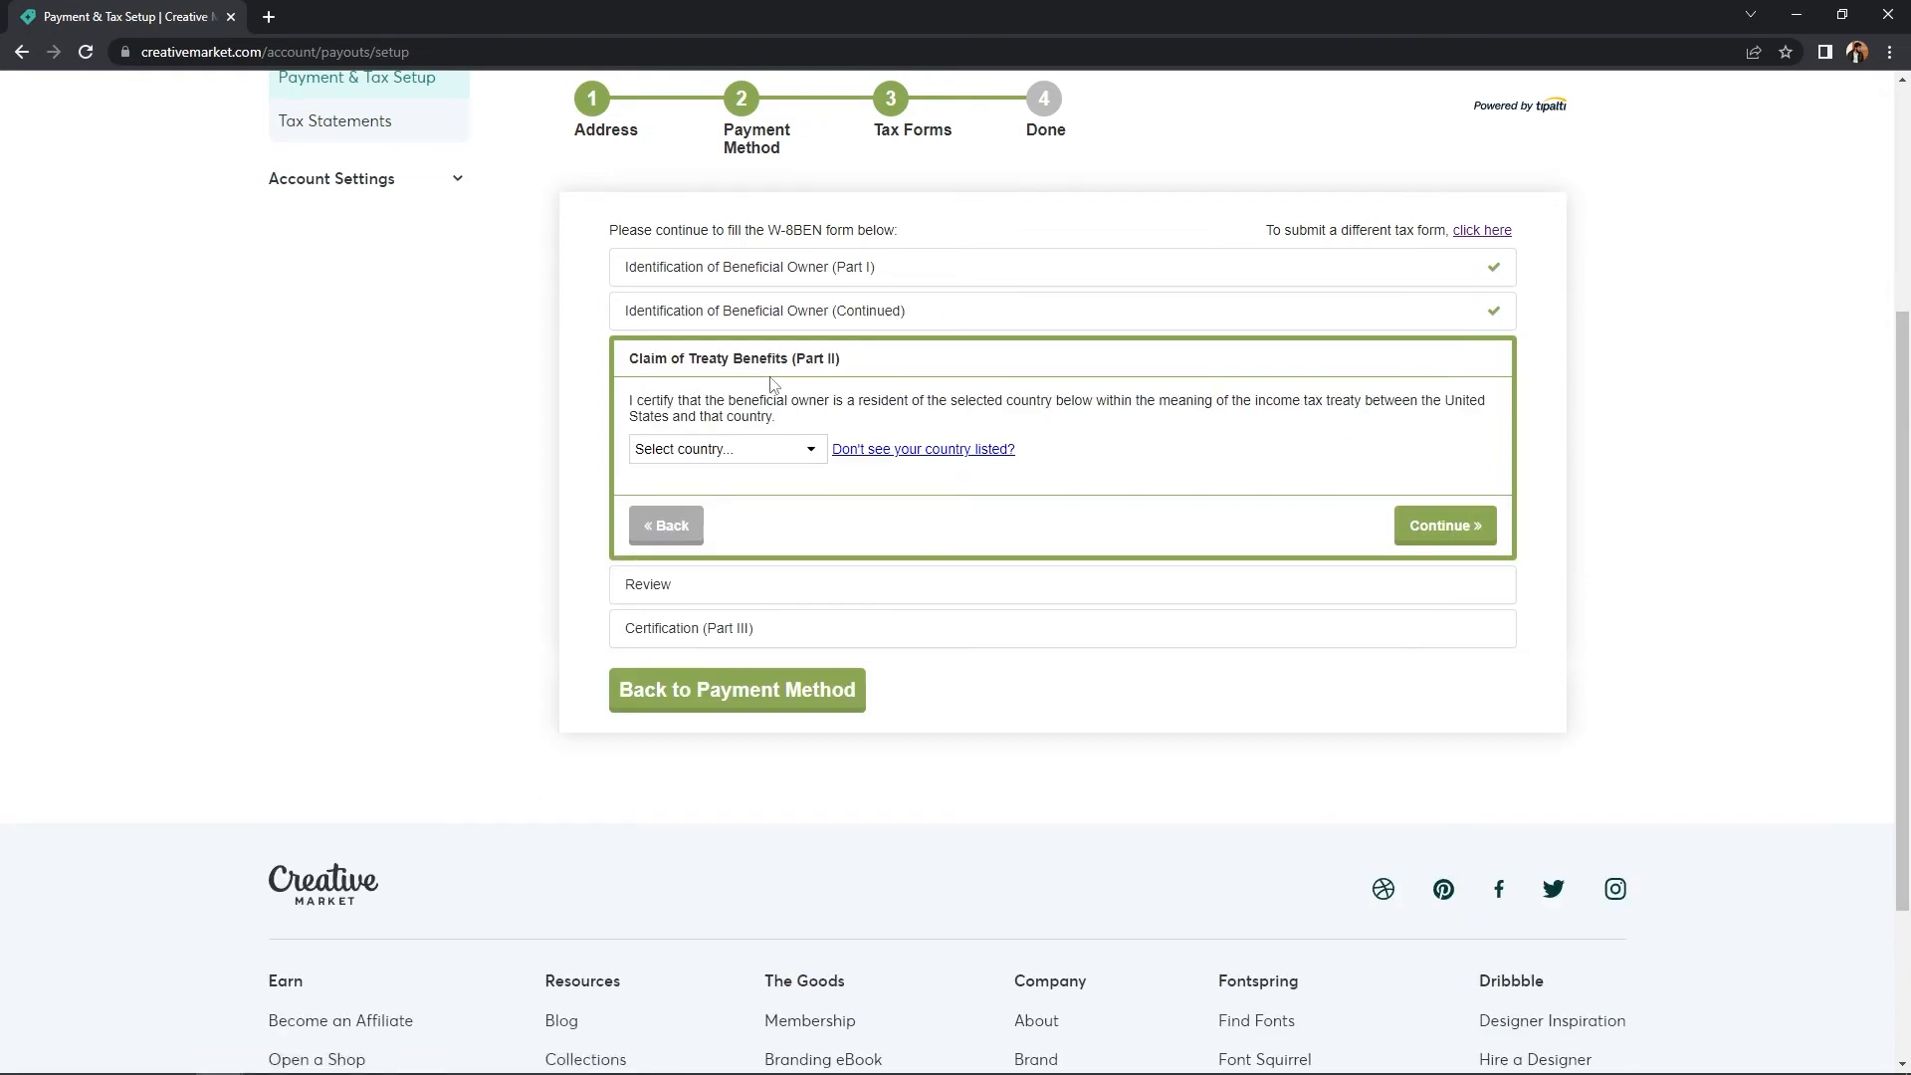
- Claim treaty benefits with Bangladesh as the treaty country
left_click(733, 453)
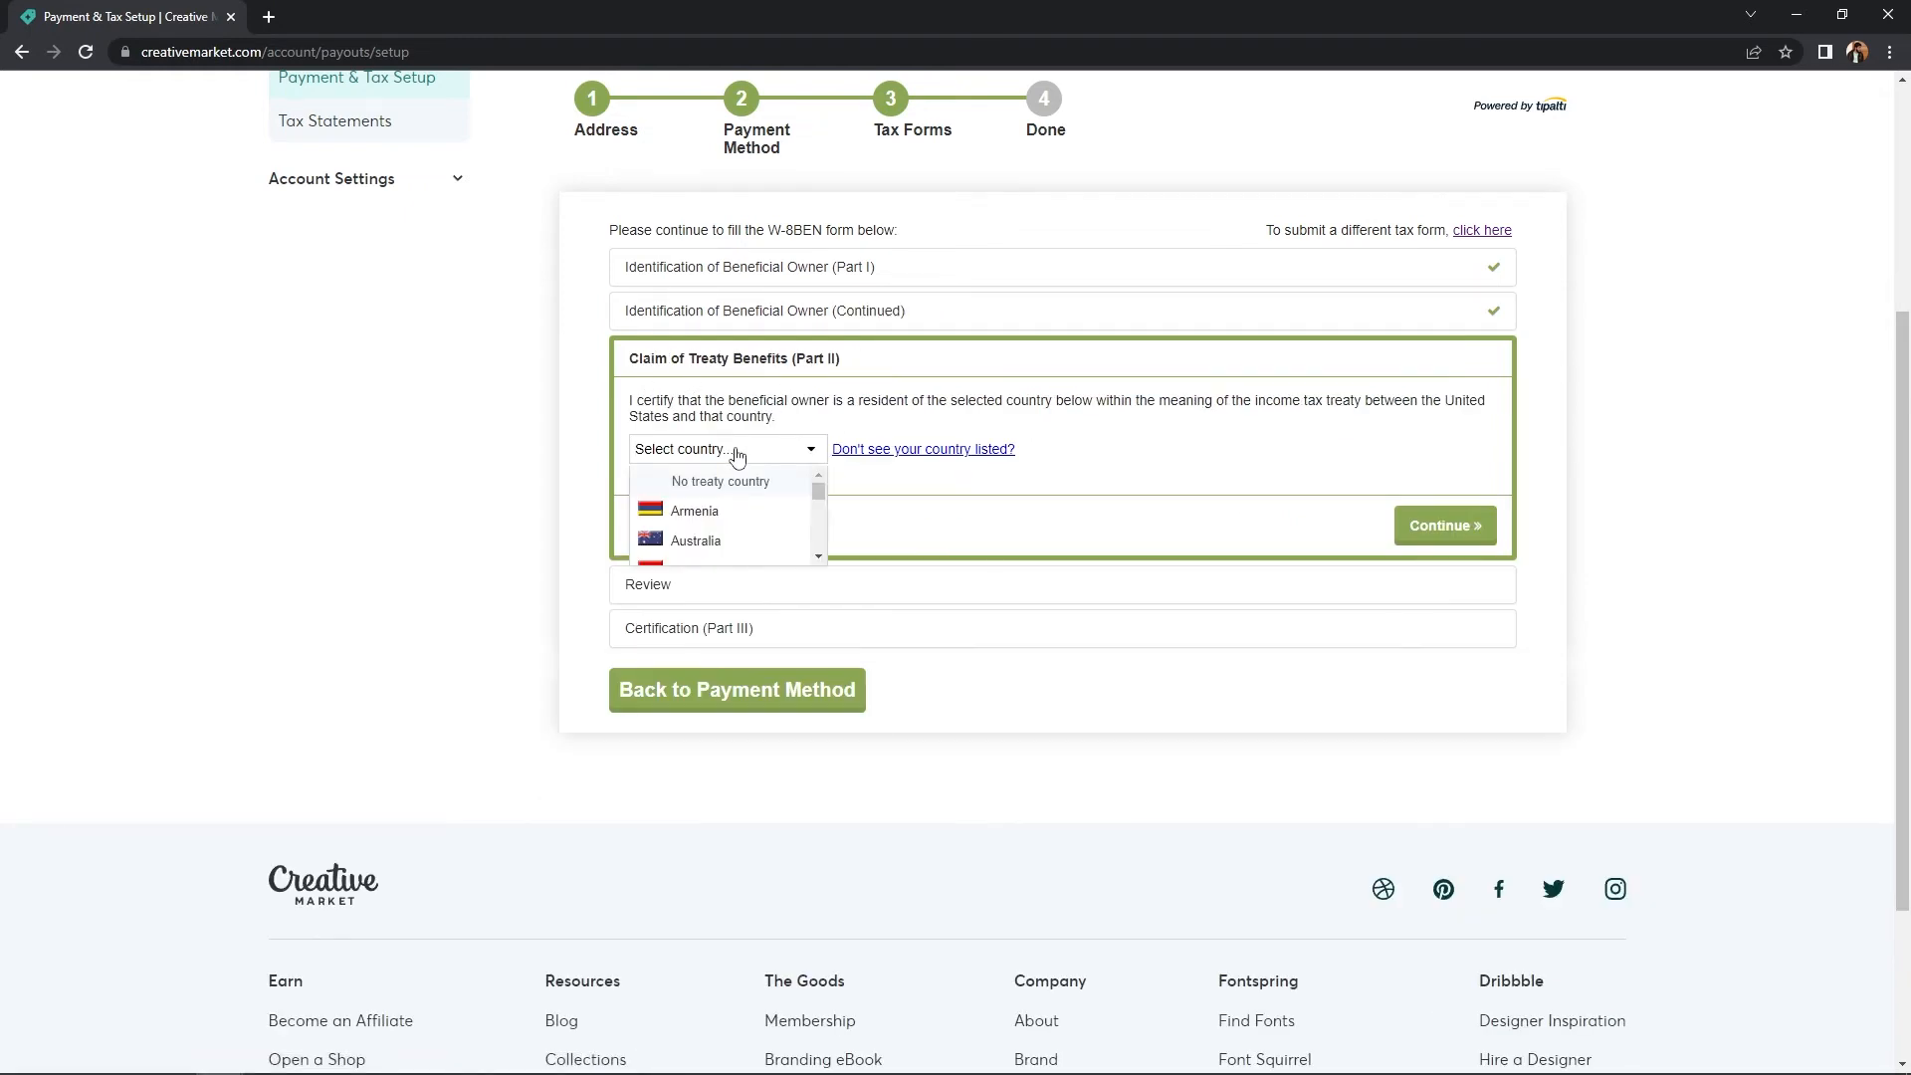
type("bang")
left_click(702, 481)
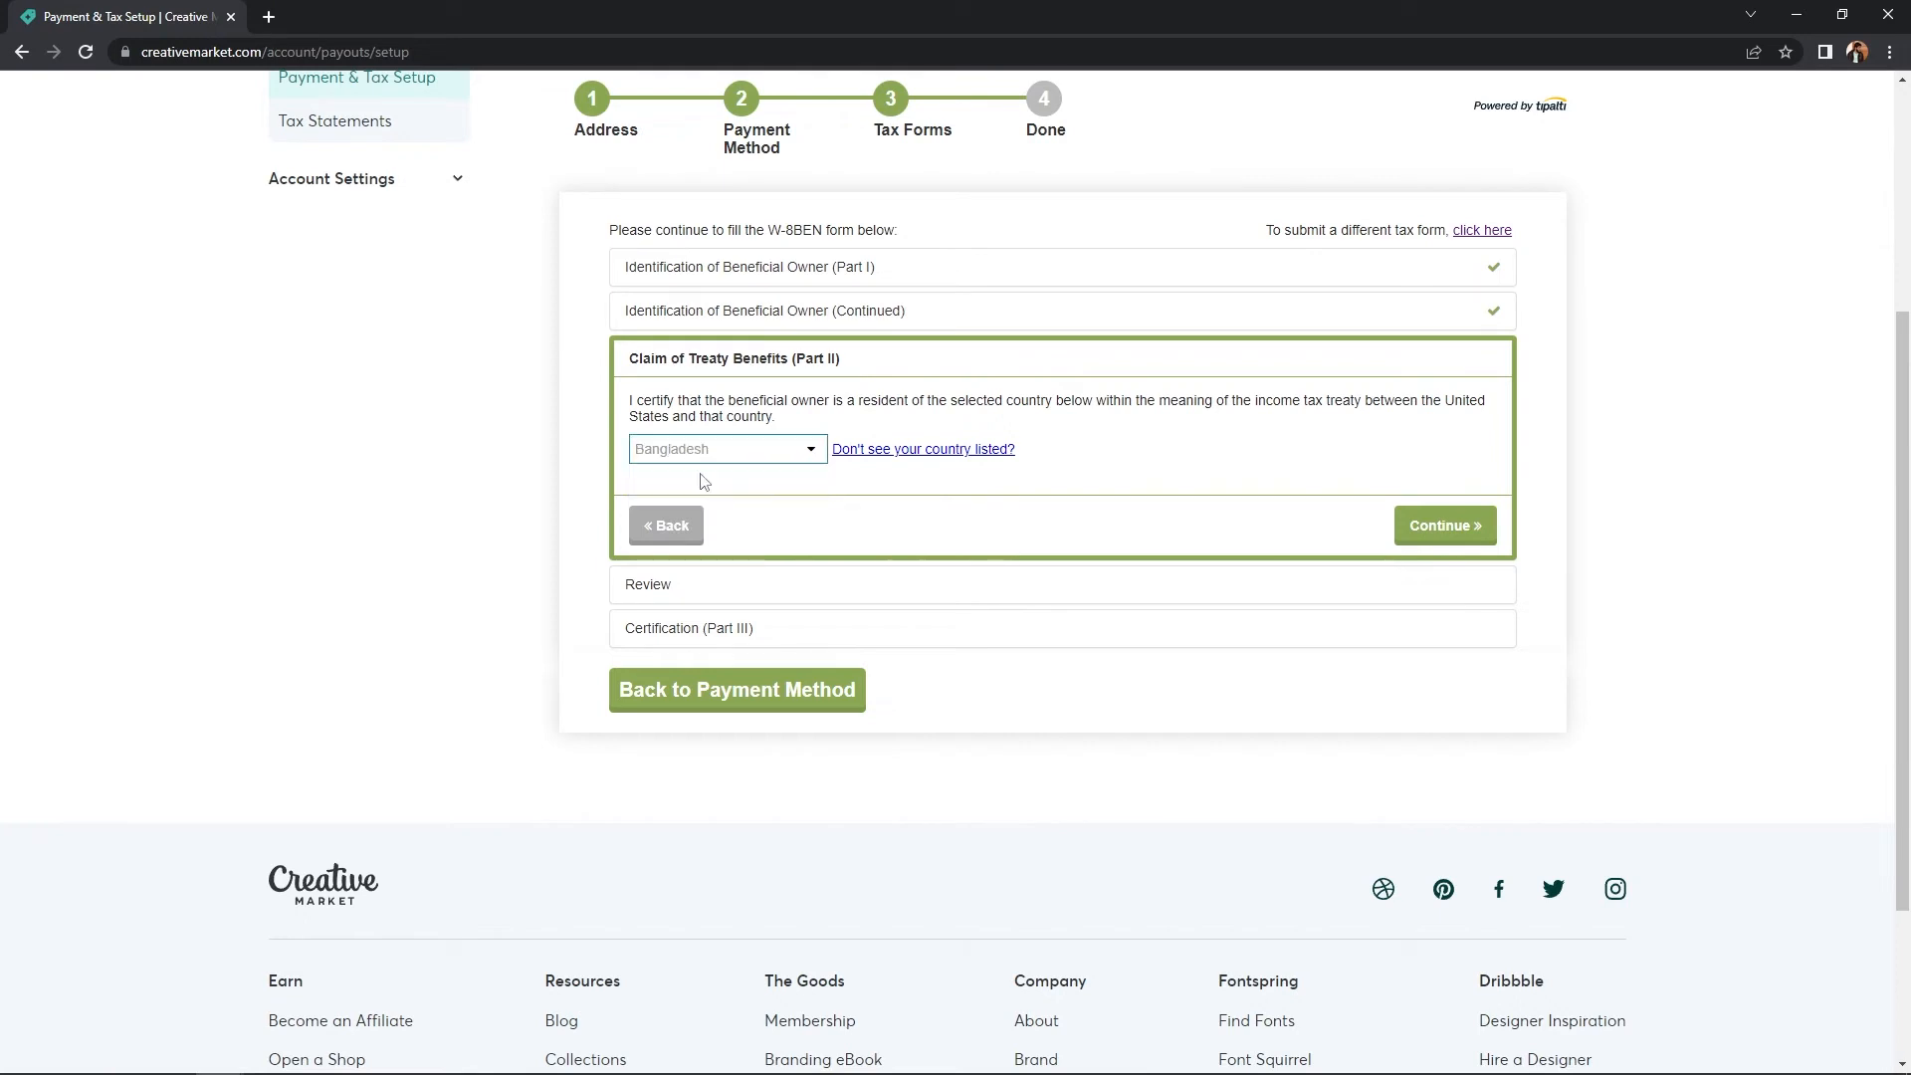
left_click(1434, 533)
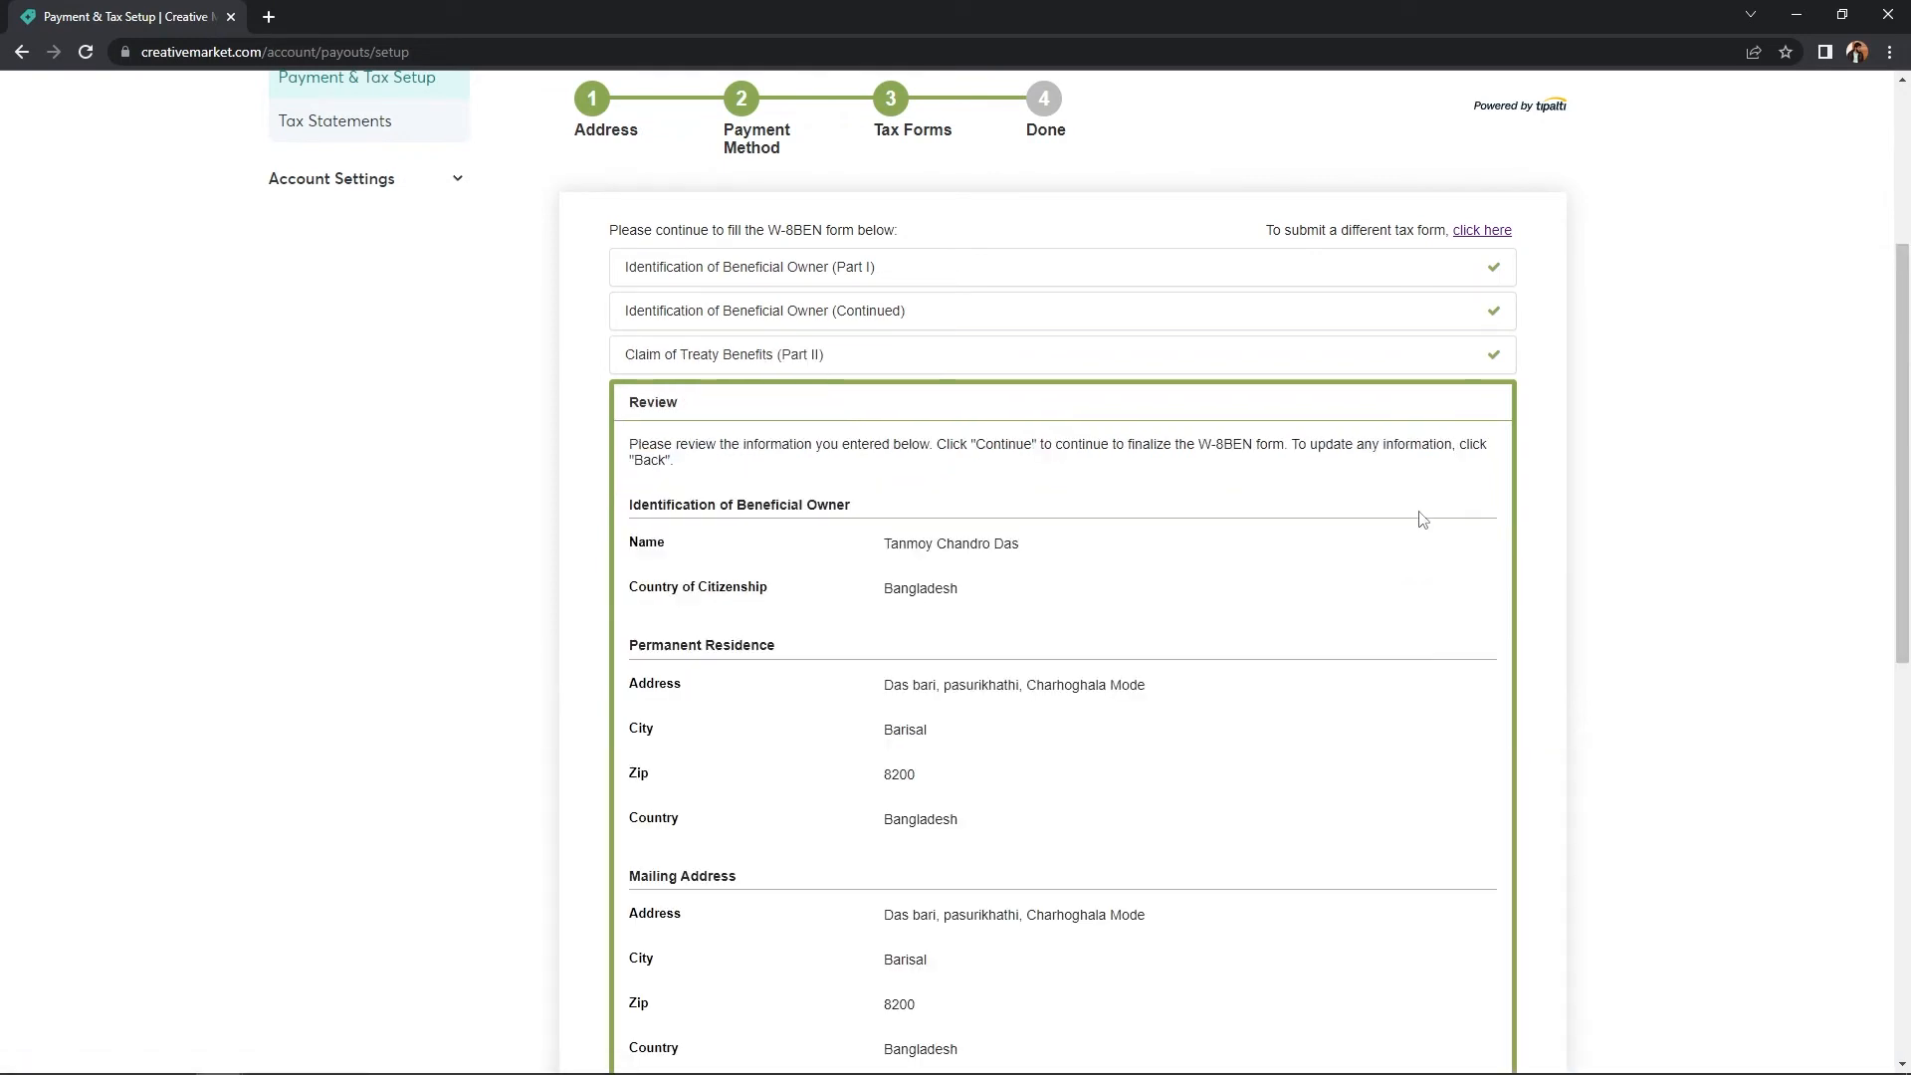
- Look over the W-8BEN Review details and continue to the Certification (Part III) section
scroll(1423, 522, "down", 2)
scroll(775, 331, "down", 3)
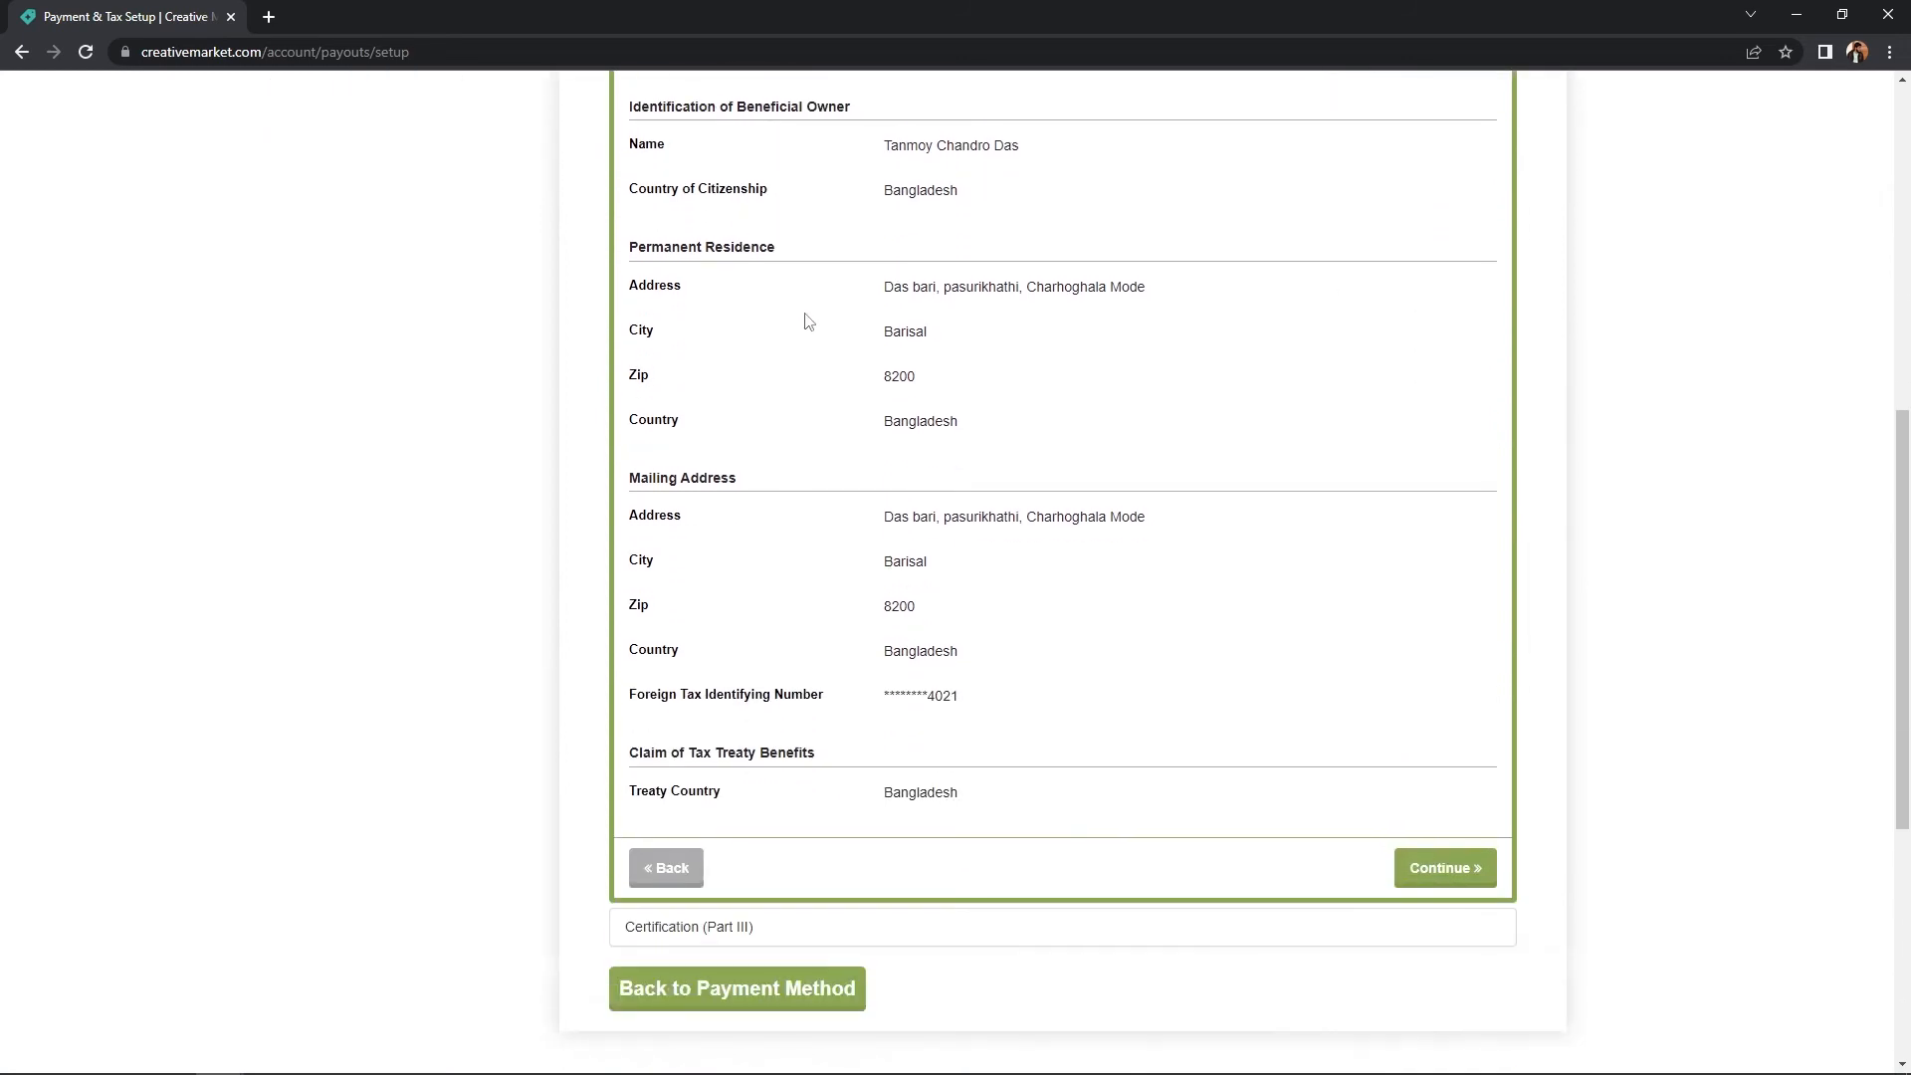
scroll(802, 320, "up", 2)
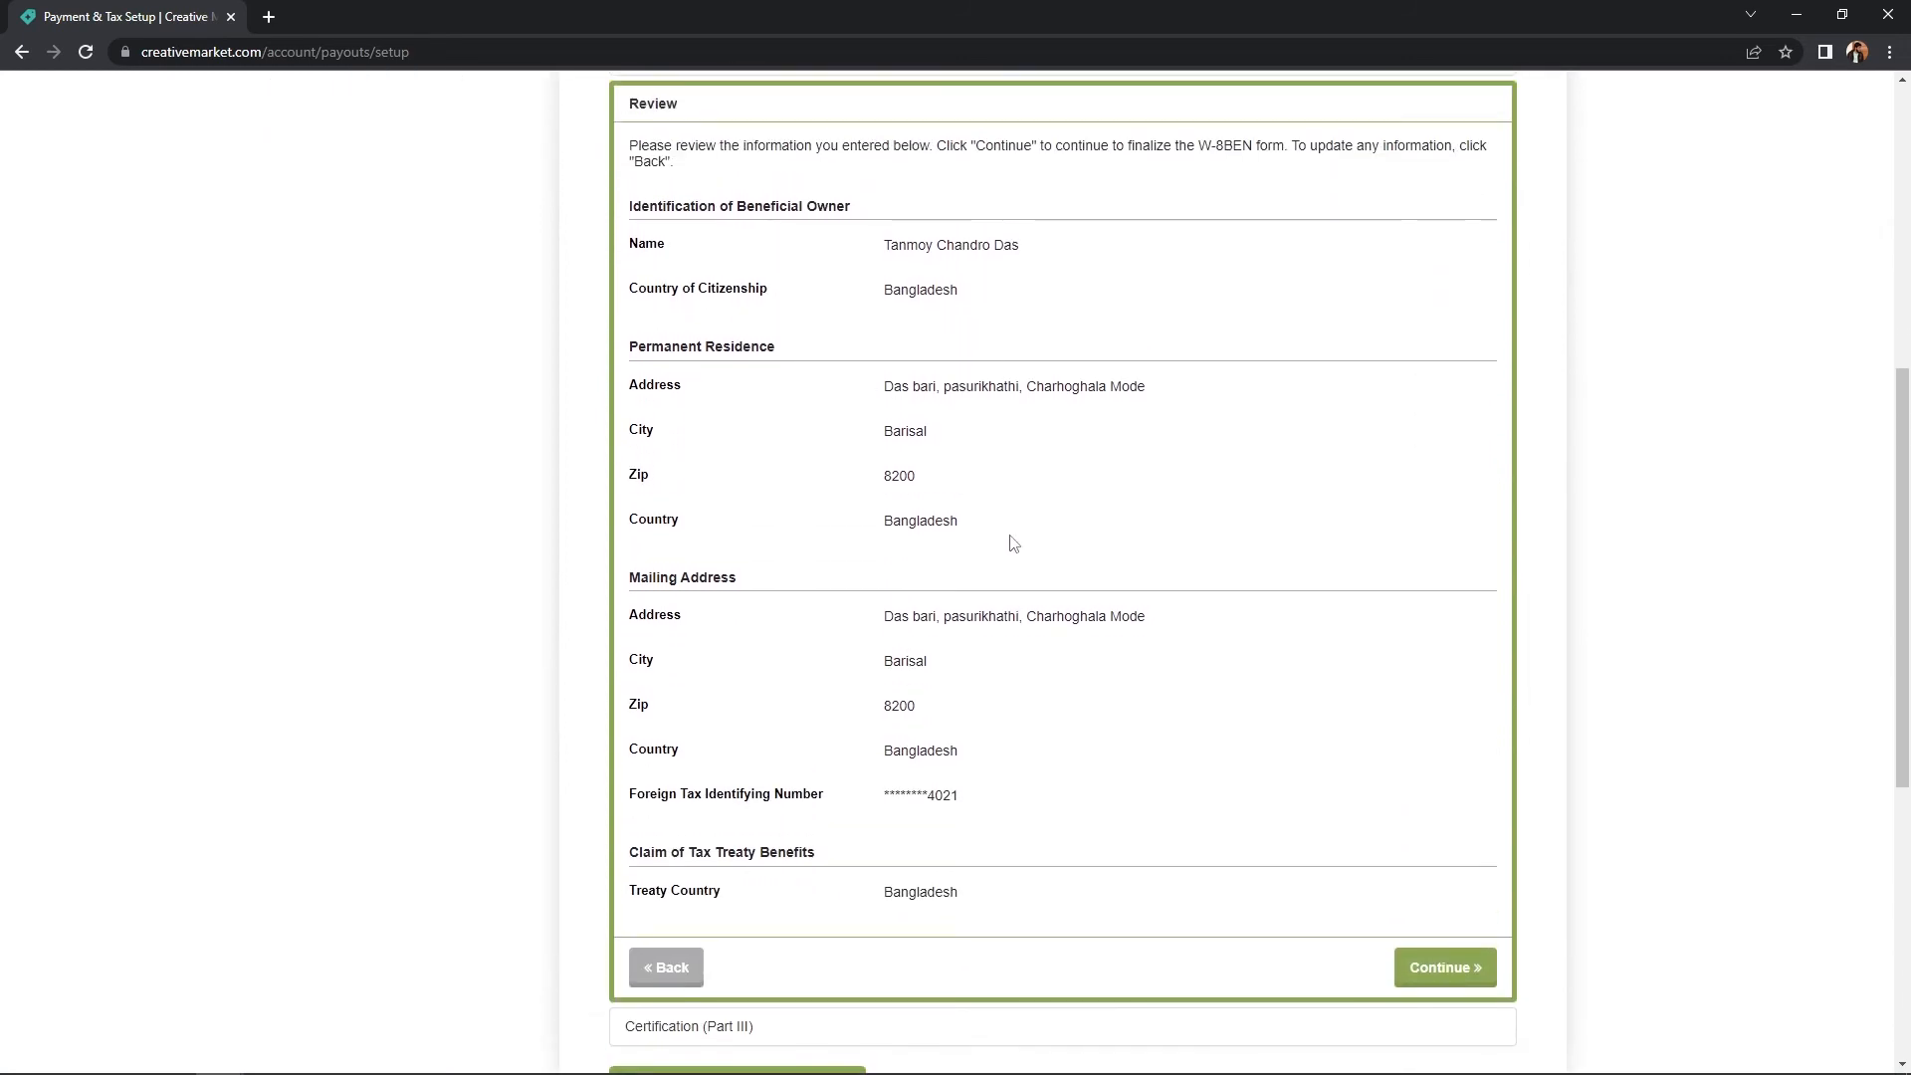
scroll(994, 585, "down", 1)
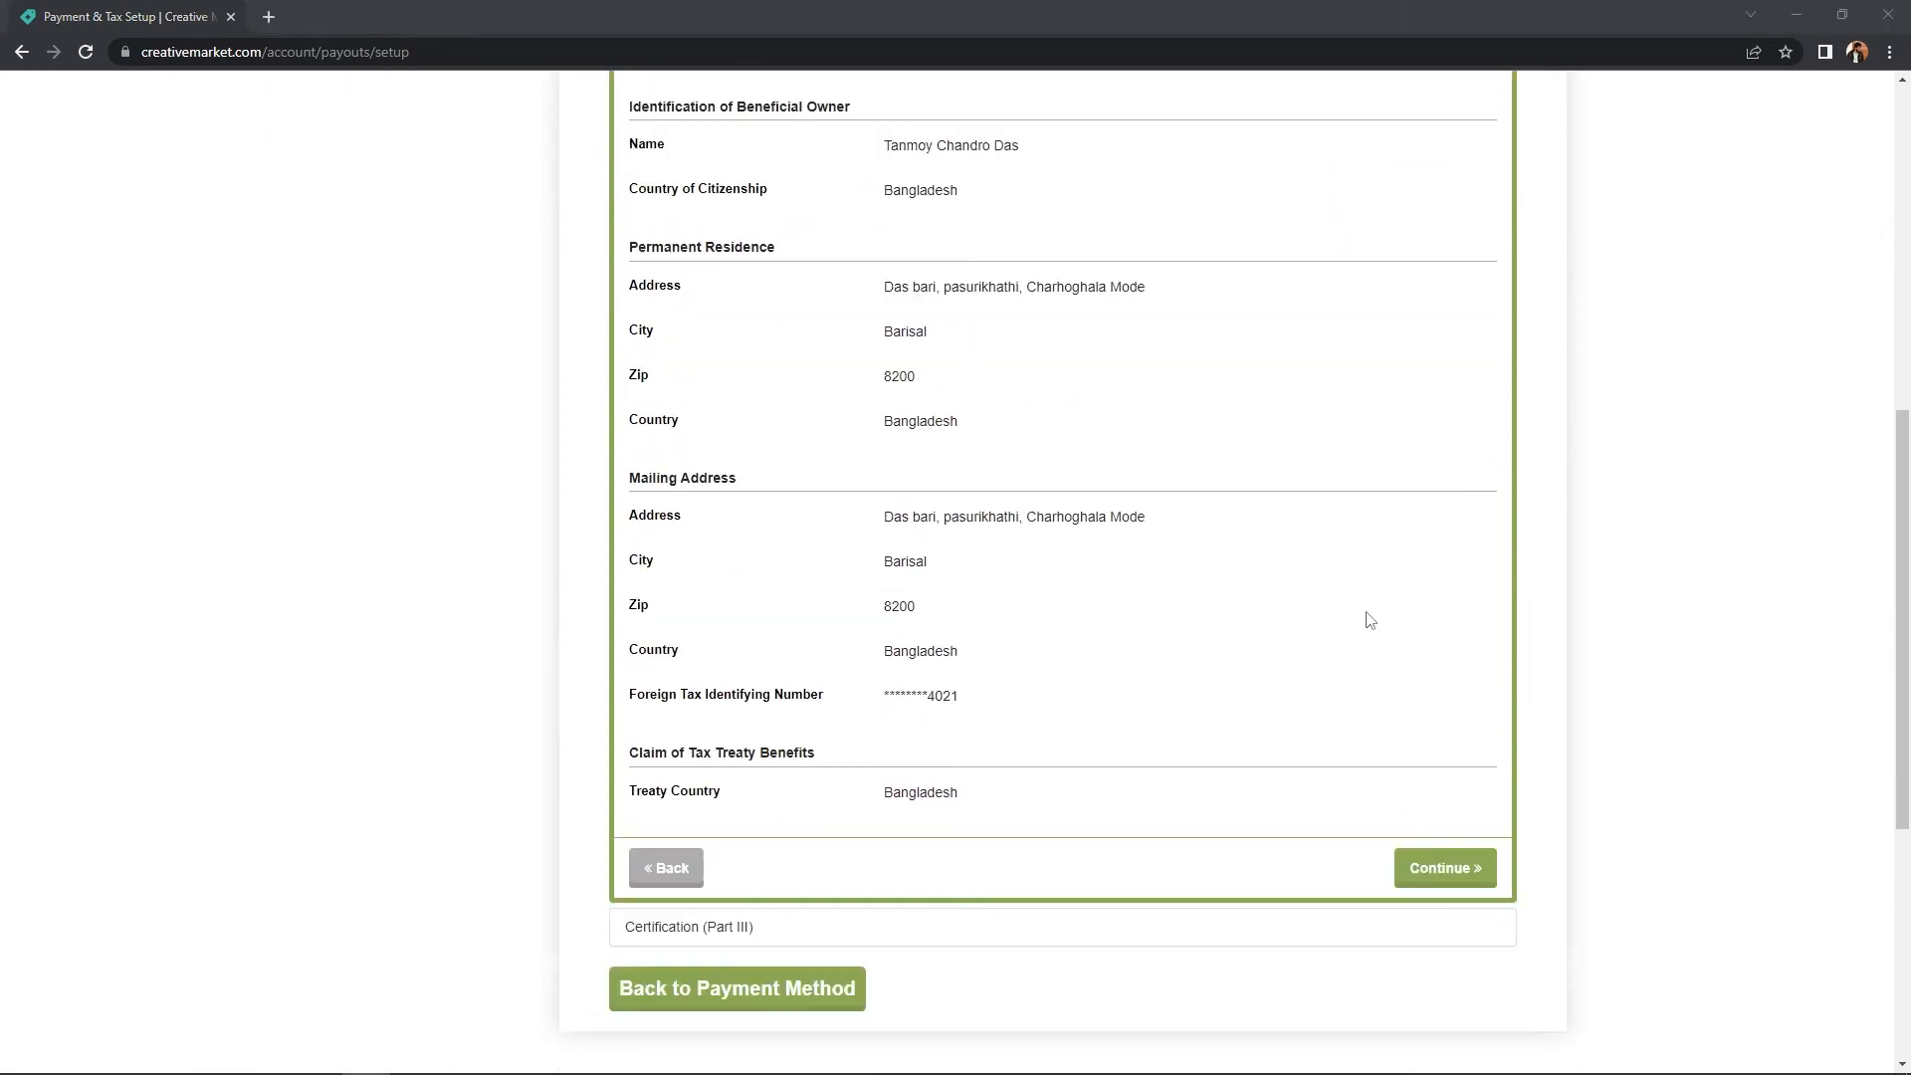
left_click(1442, 868)
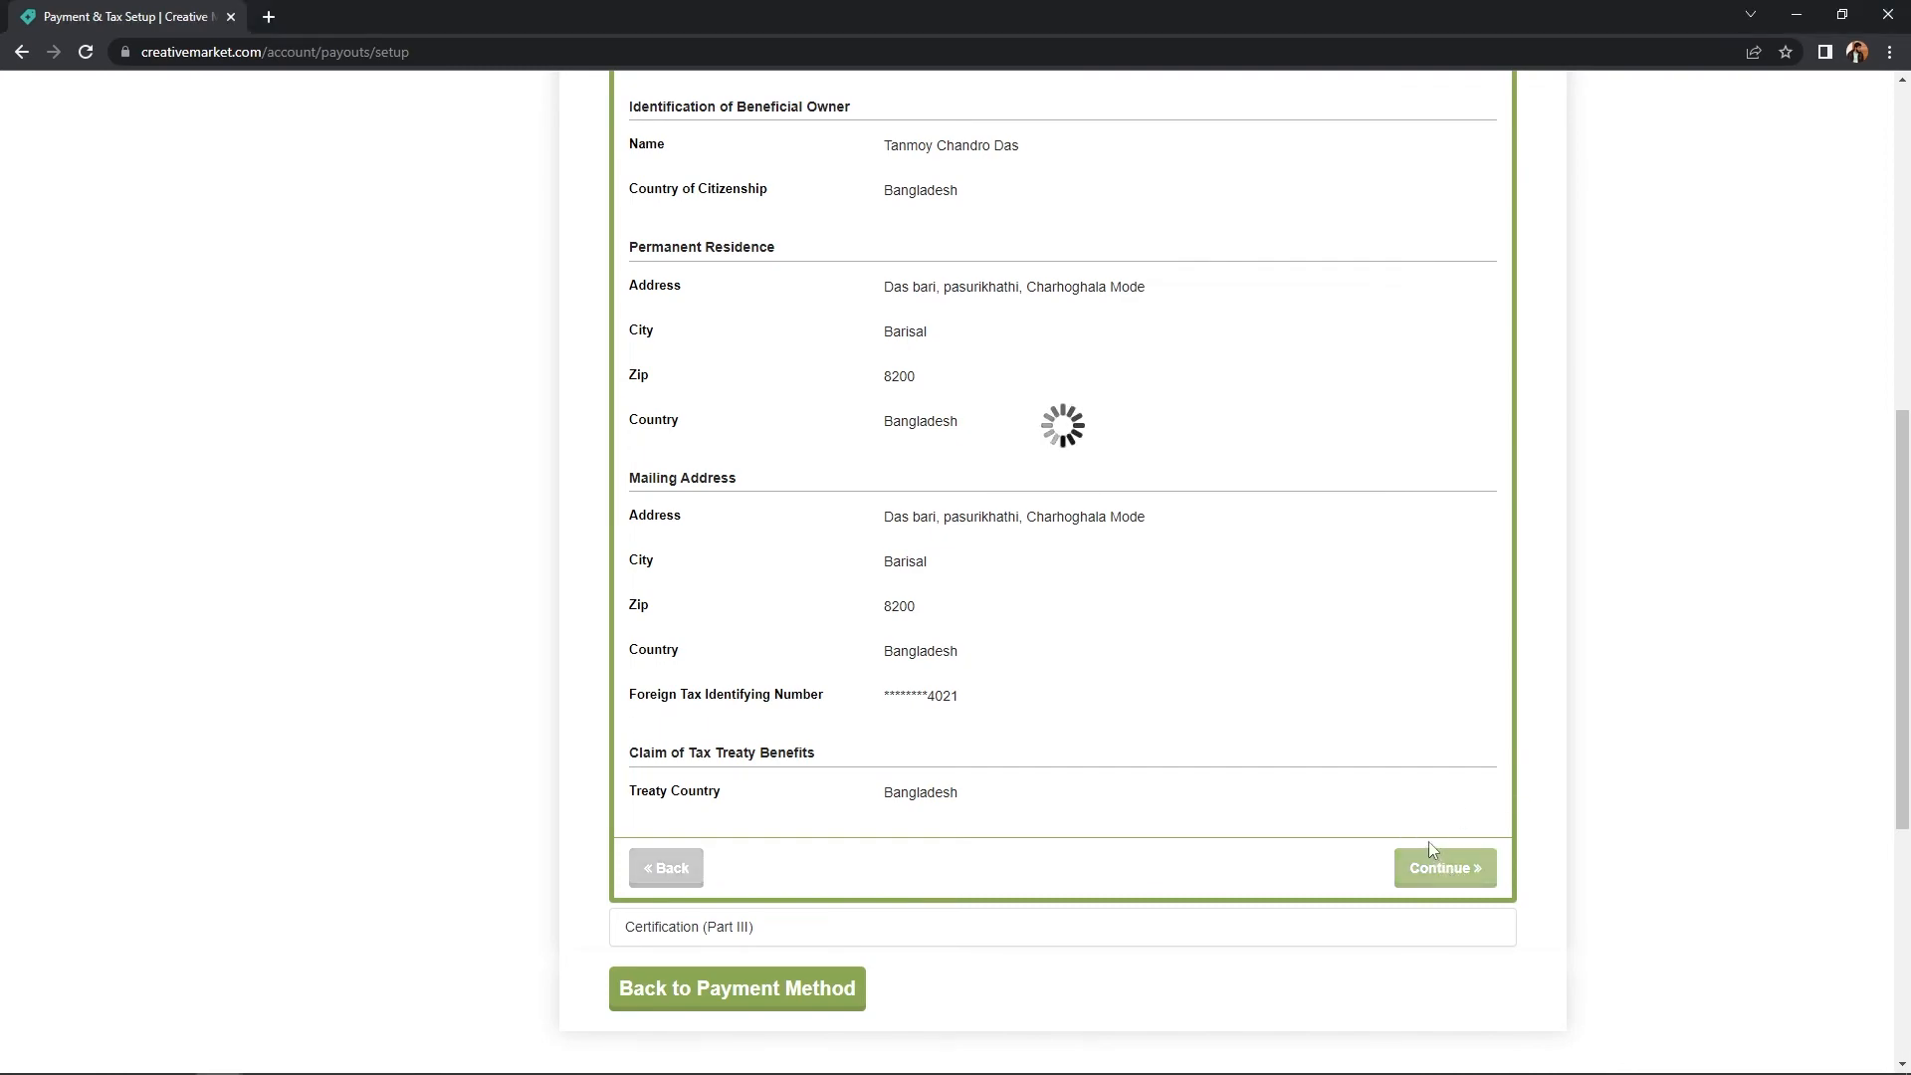
scroll(1418, 796, "up", 1)
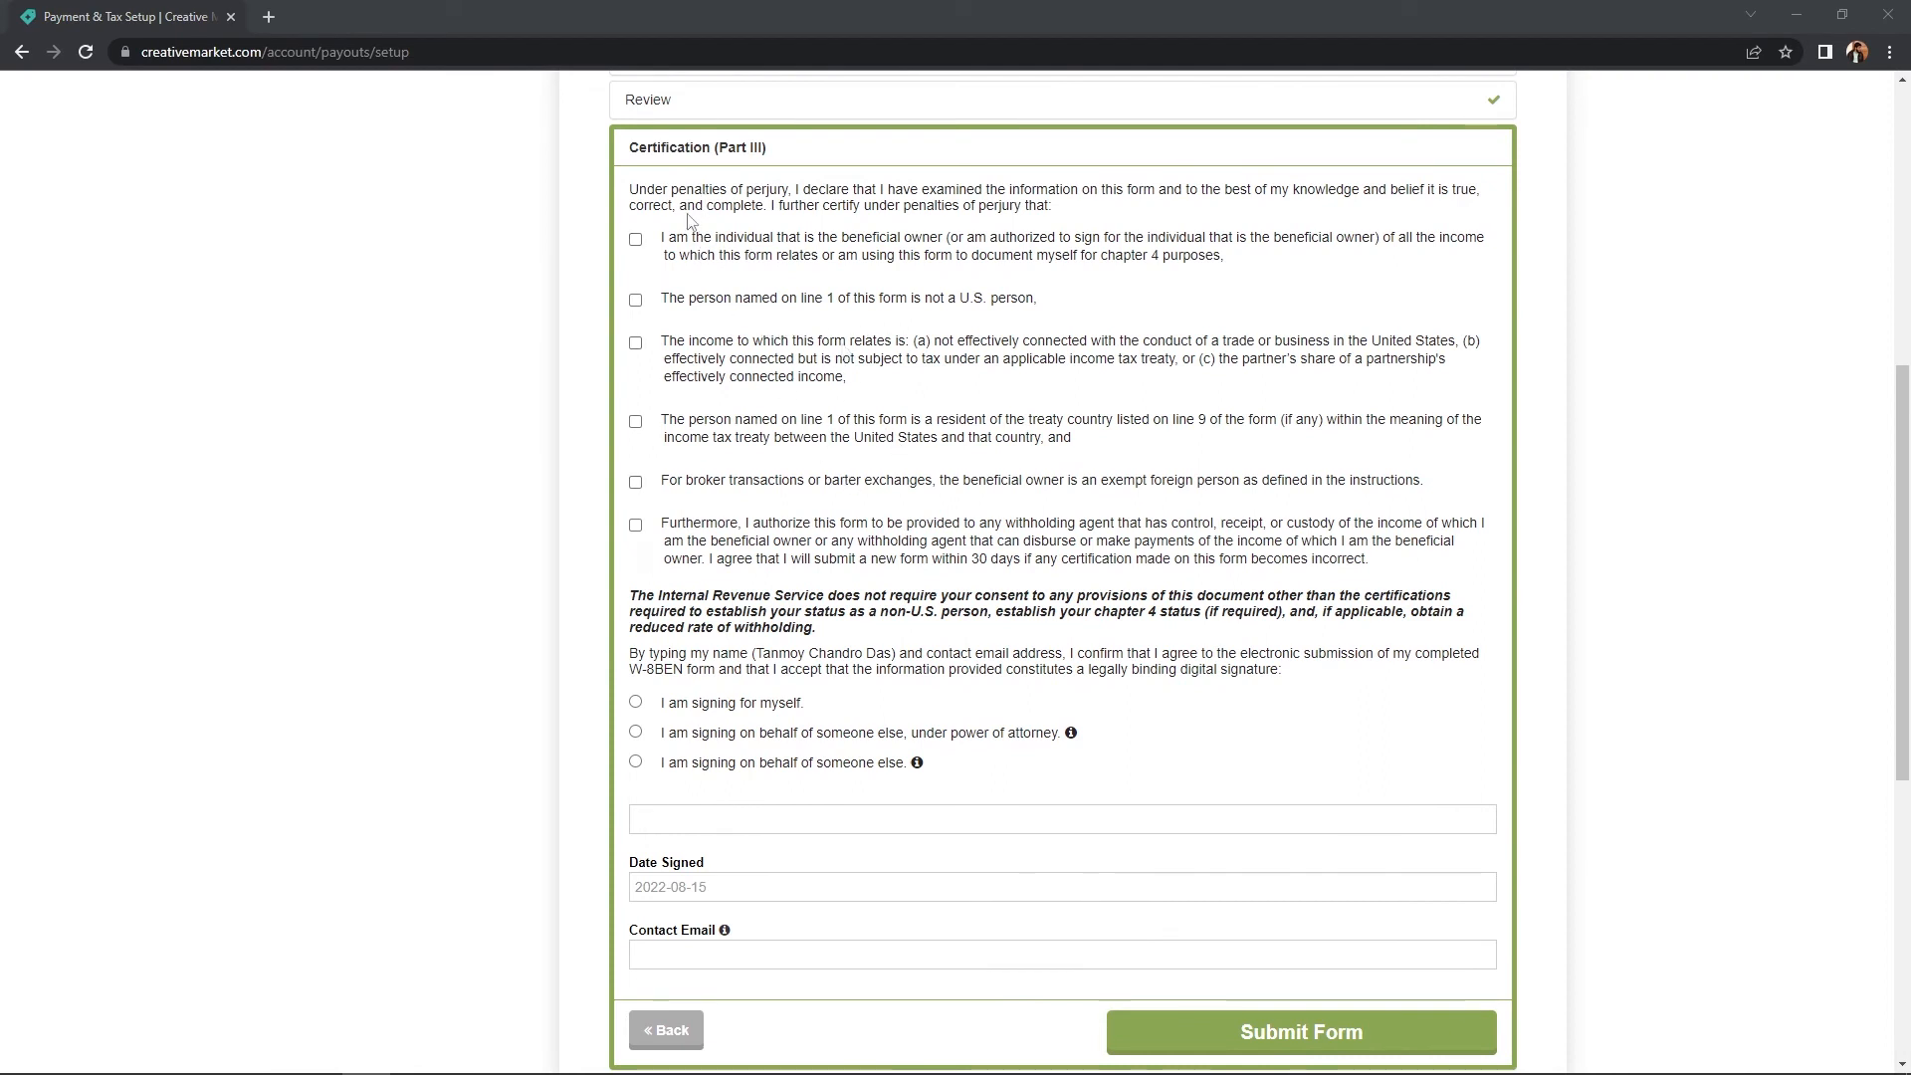
- Tick all six W-8BEN certification statements, from beneficial owner to sharing with withholding agents
left_click(636, 240)
left_click(636, 301)
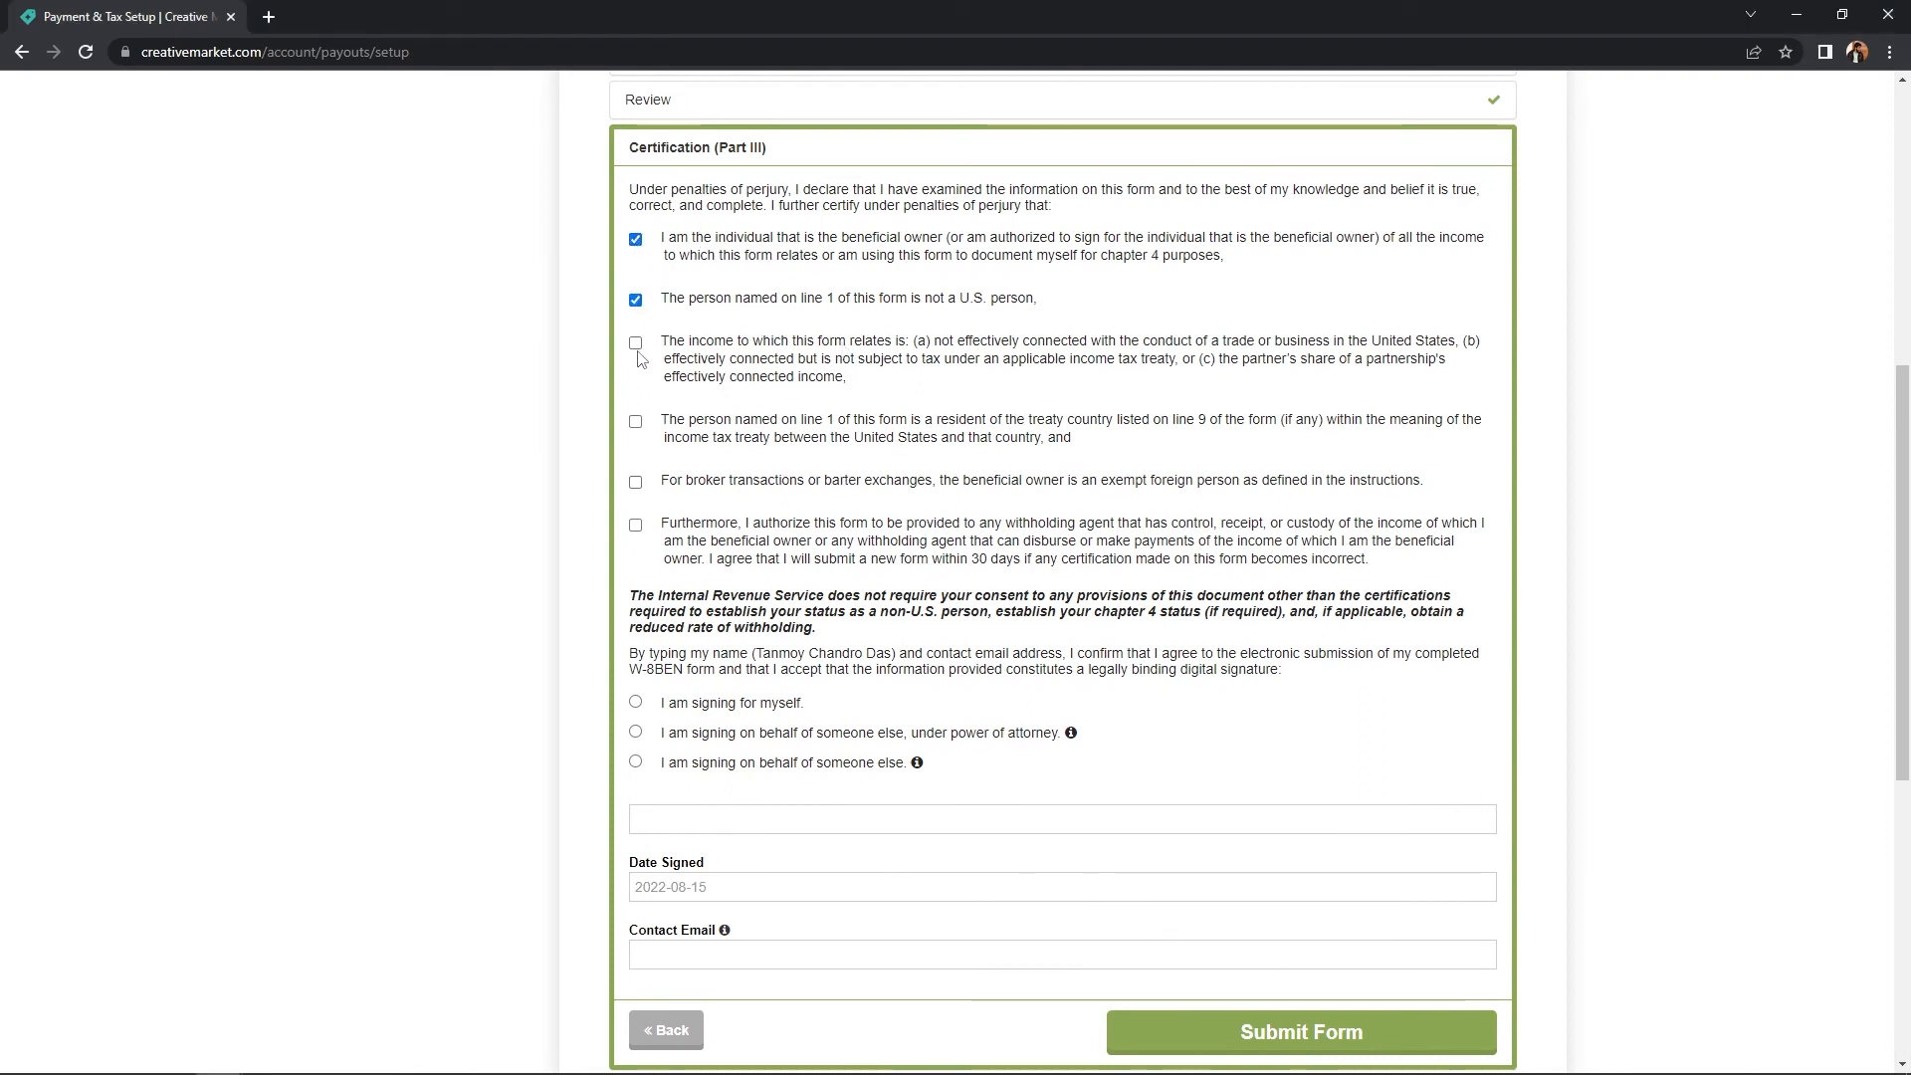
left_click(635, 344)
left_click(636, 422)
left_click(636, 483)
left_click(636, 526)
- Sign for yourself with your full name, date it the 15th, and submit the form
scroll(1011, 320, "down", 1)
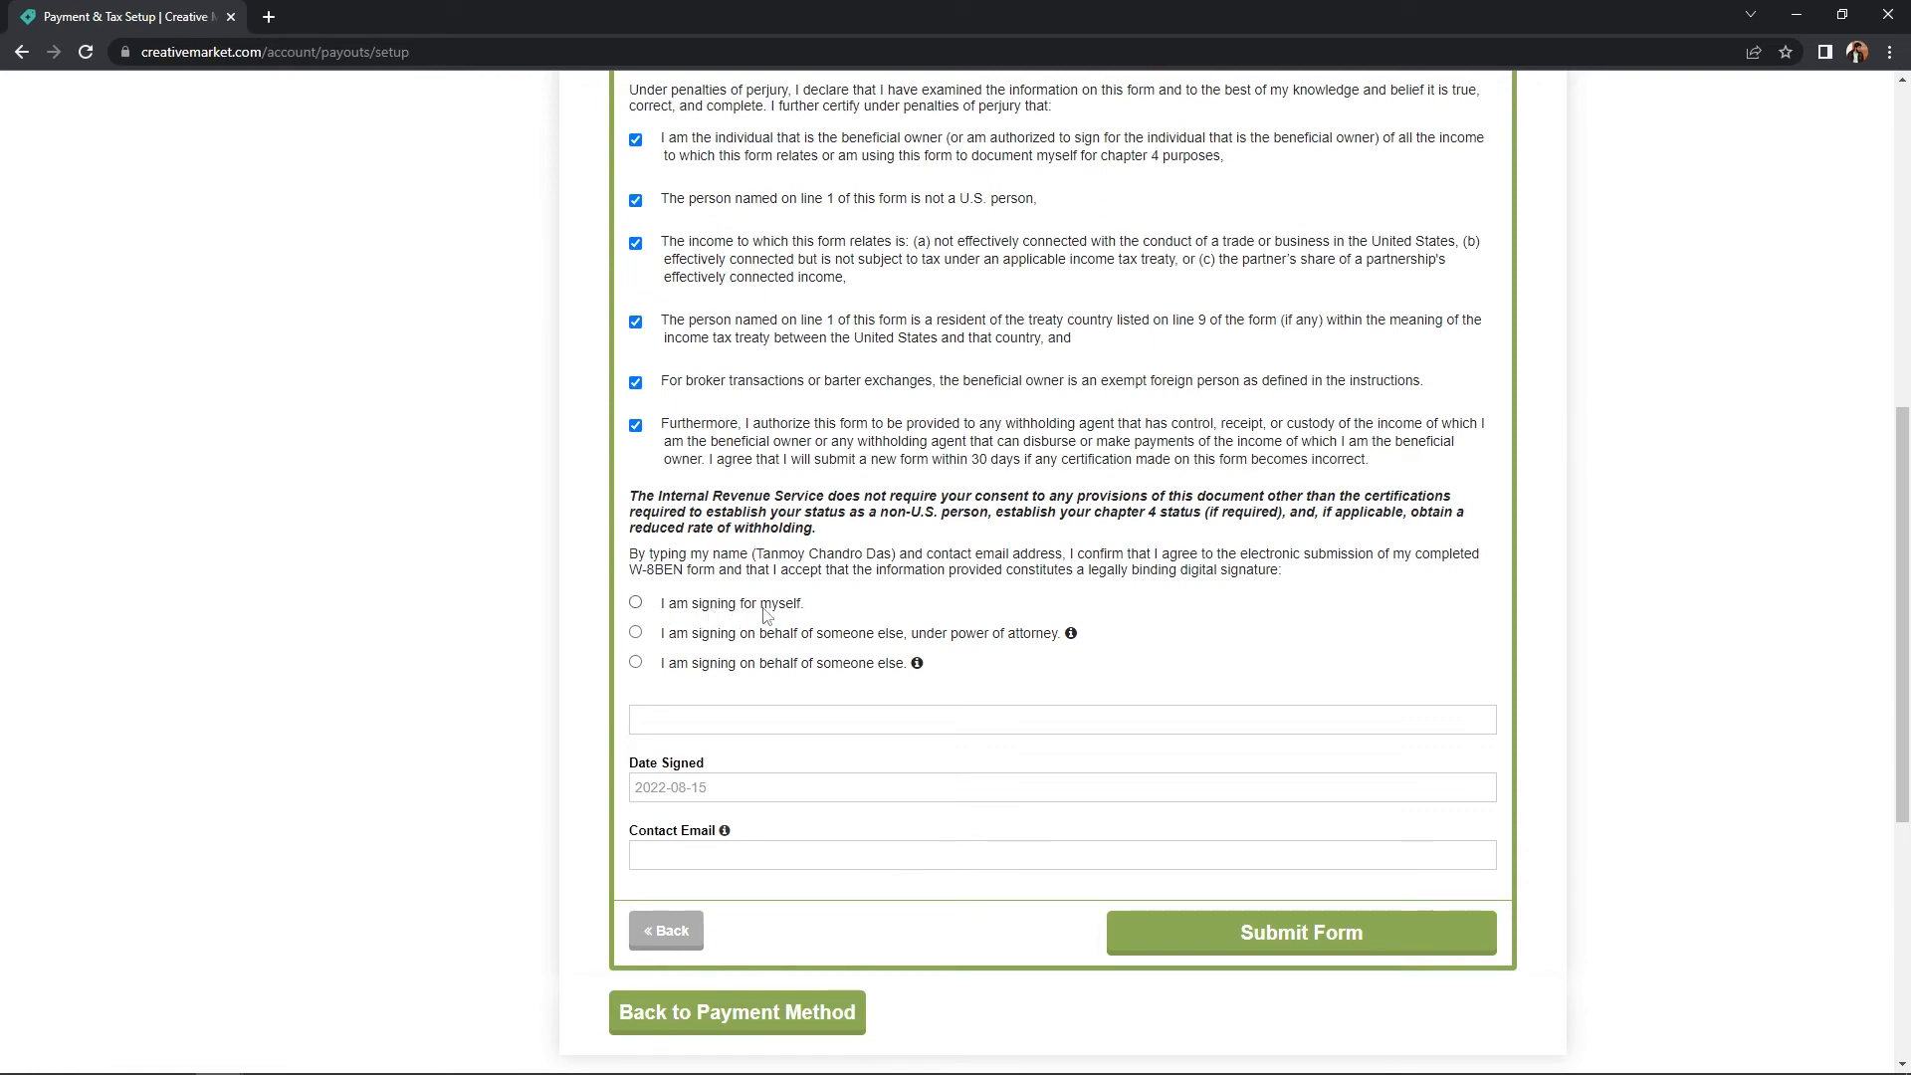
left_click(635, 603)
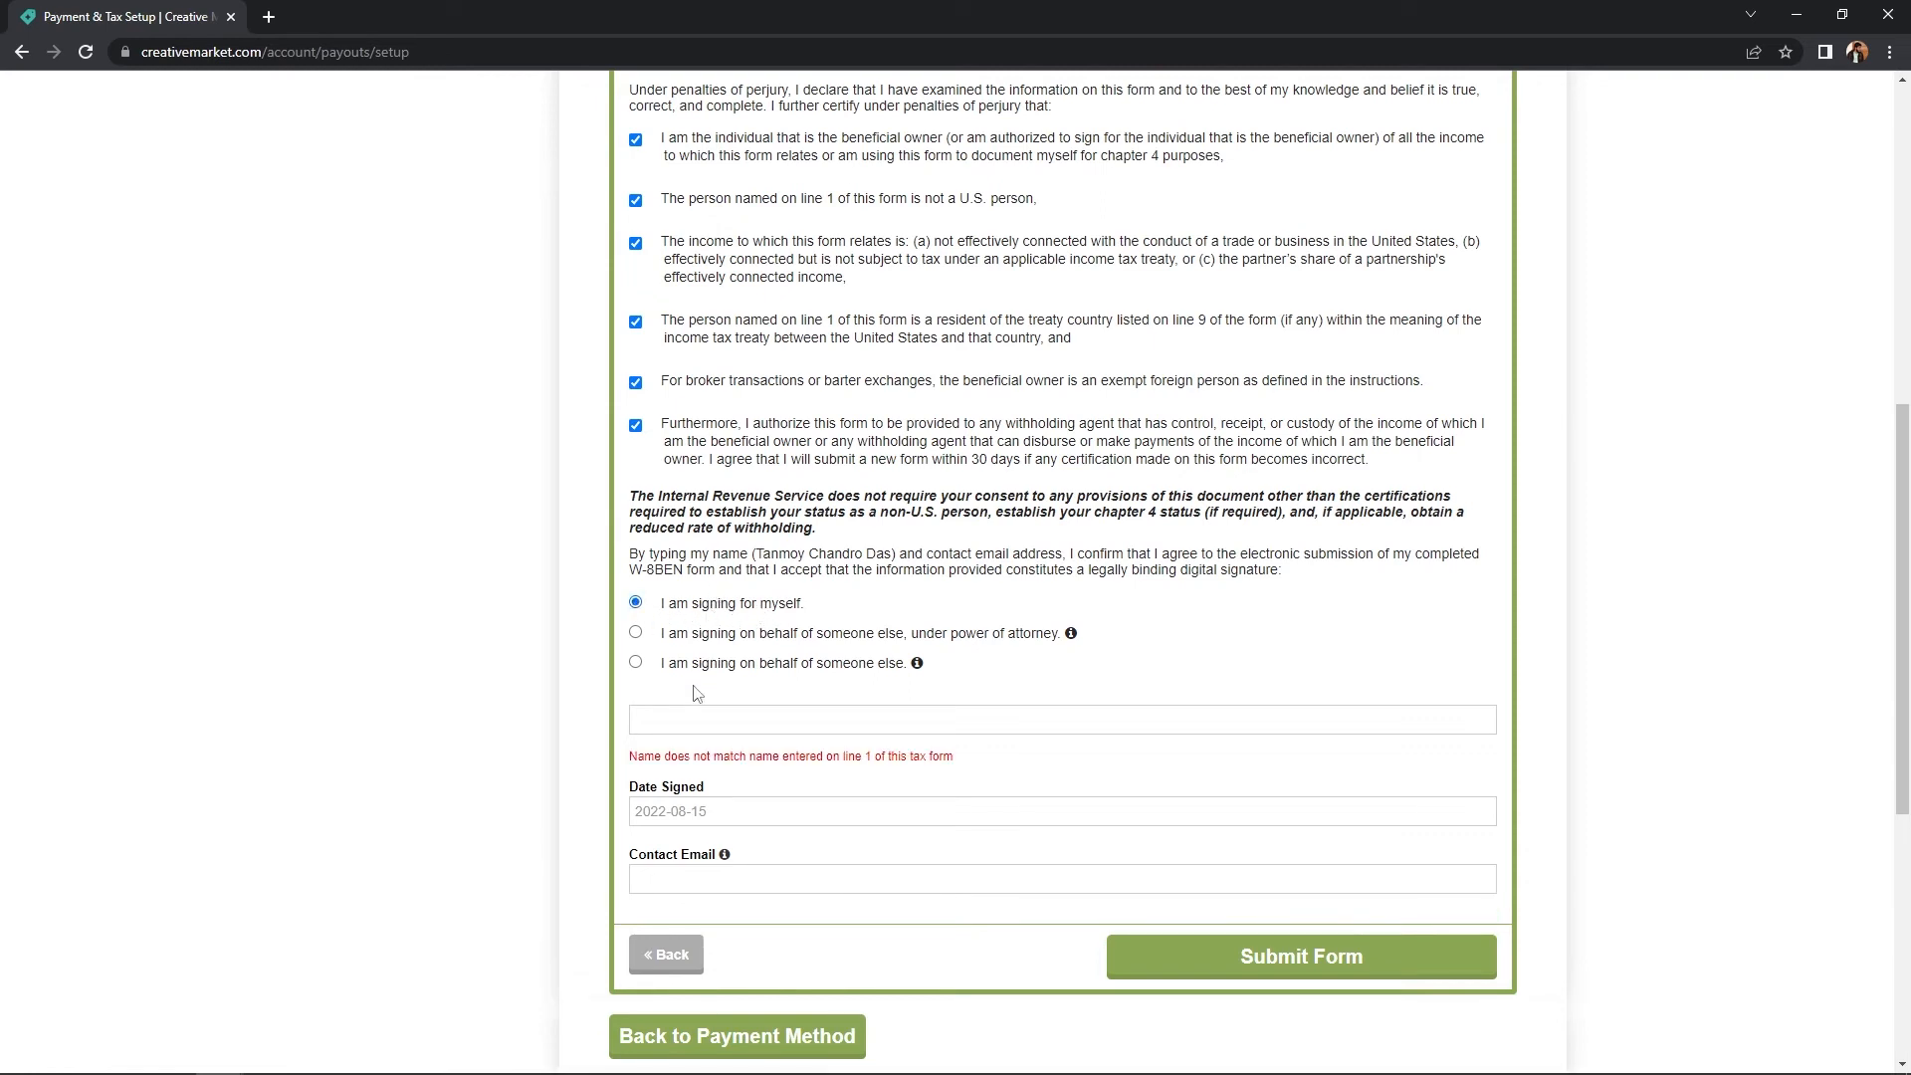
left_click(671, 713)
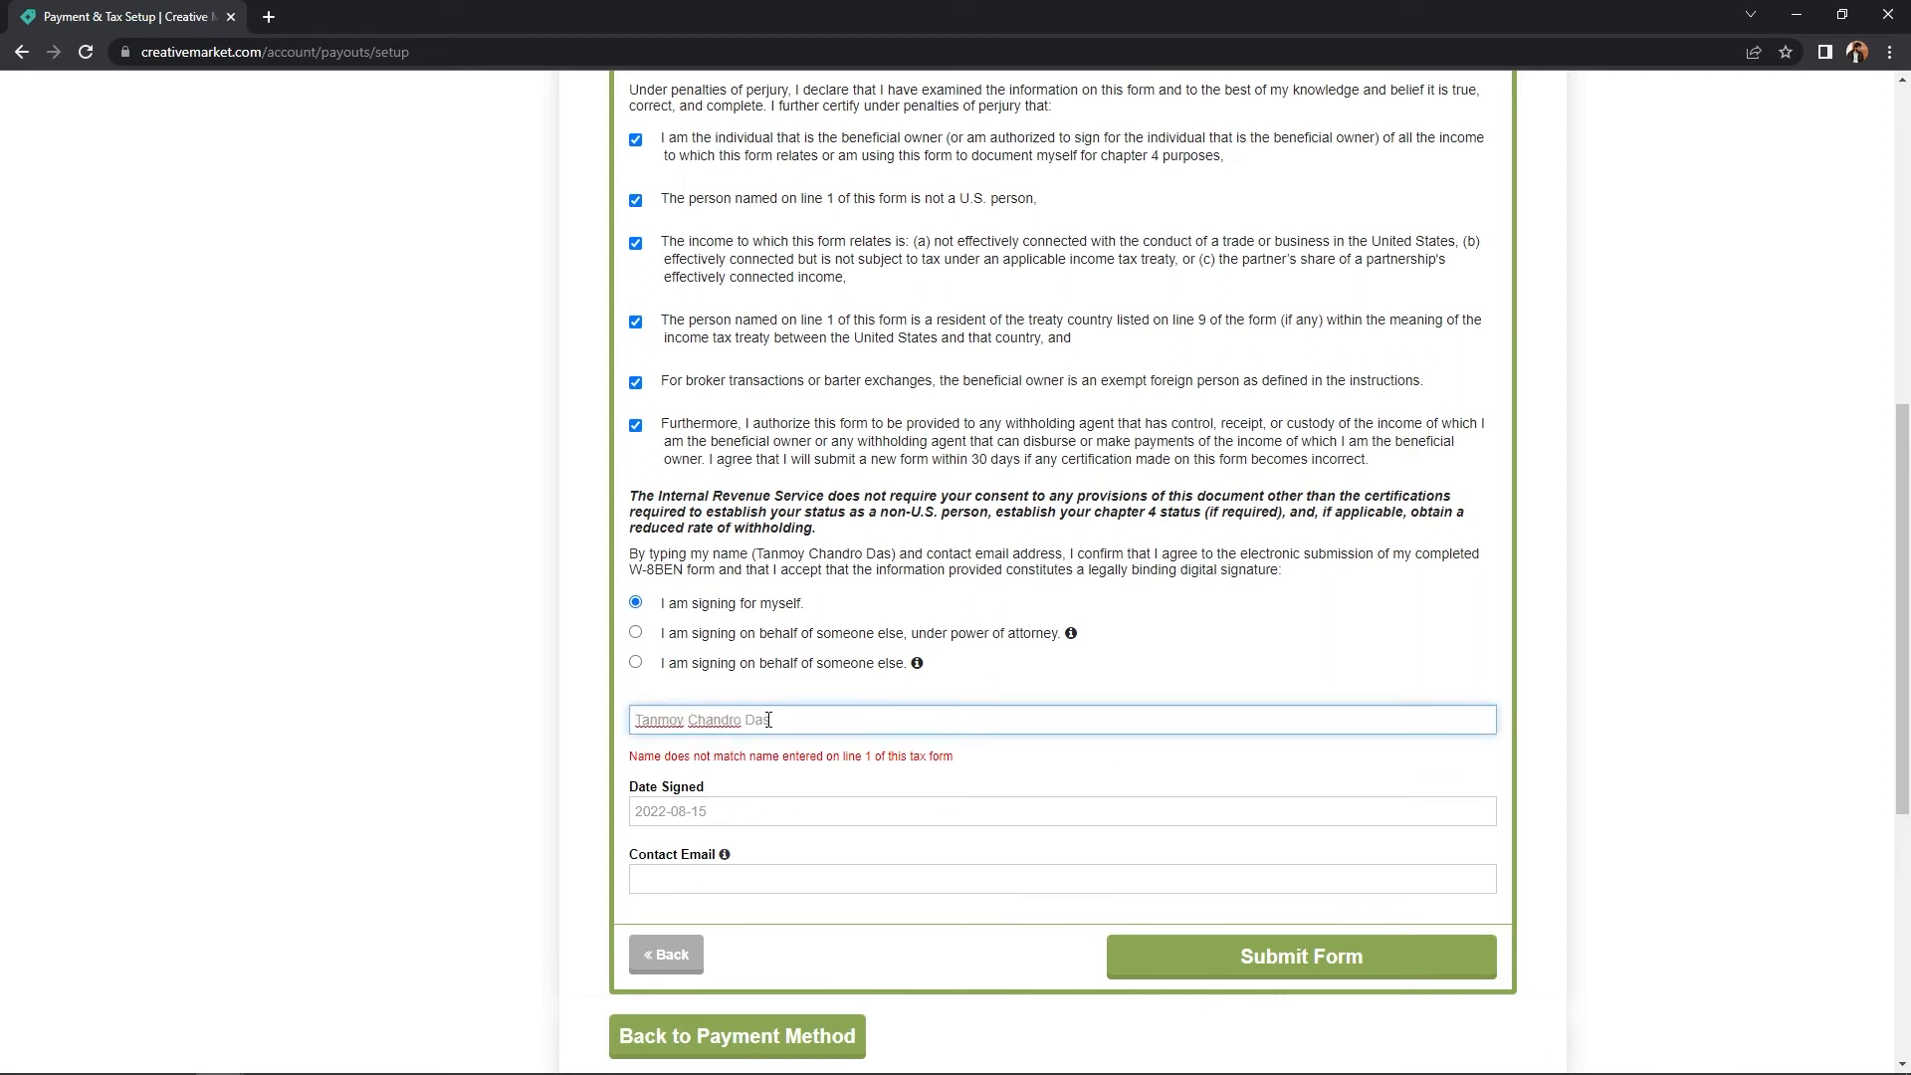
left_click(808, 788)
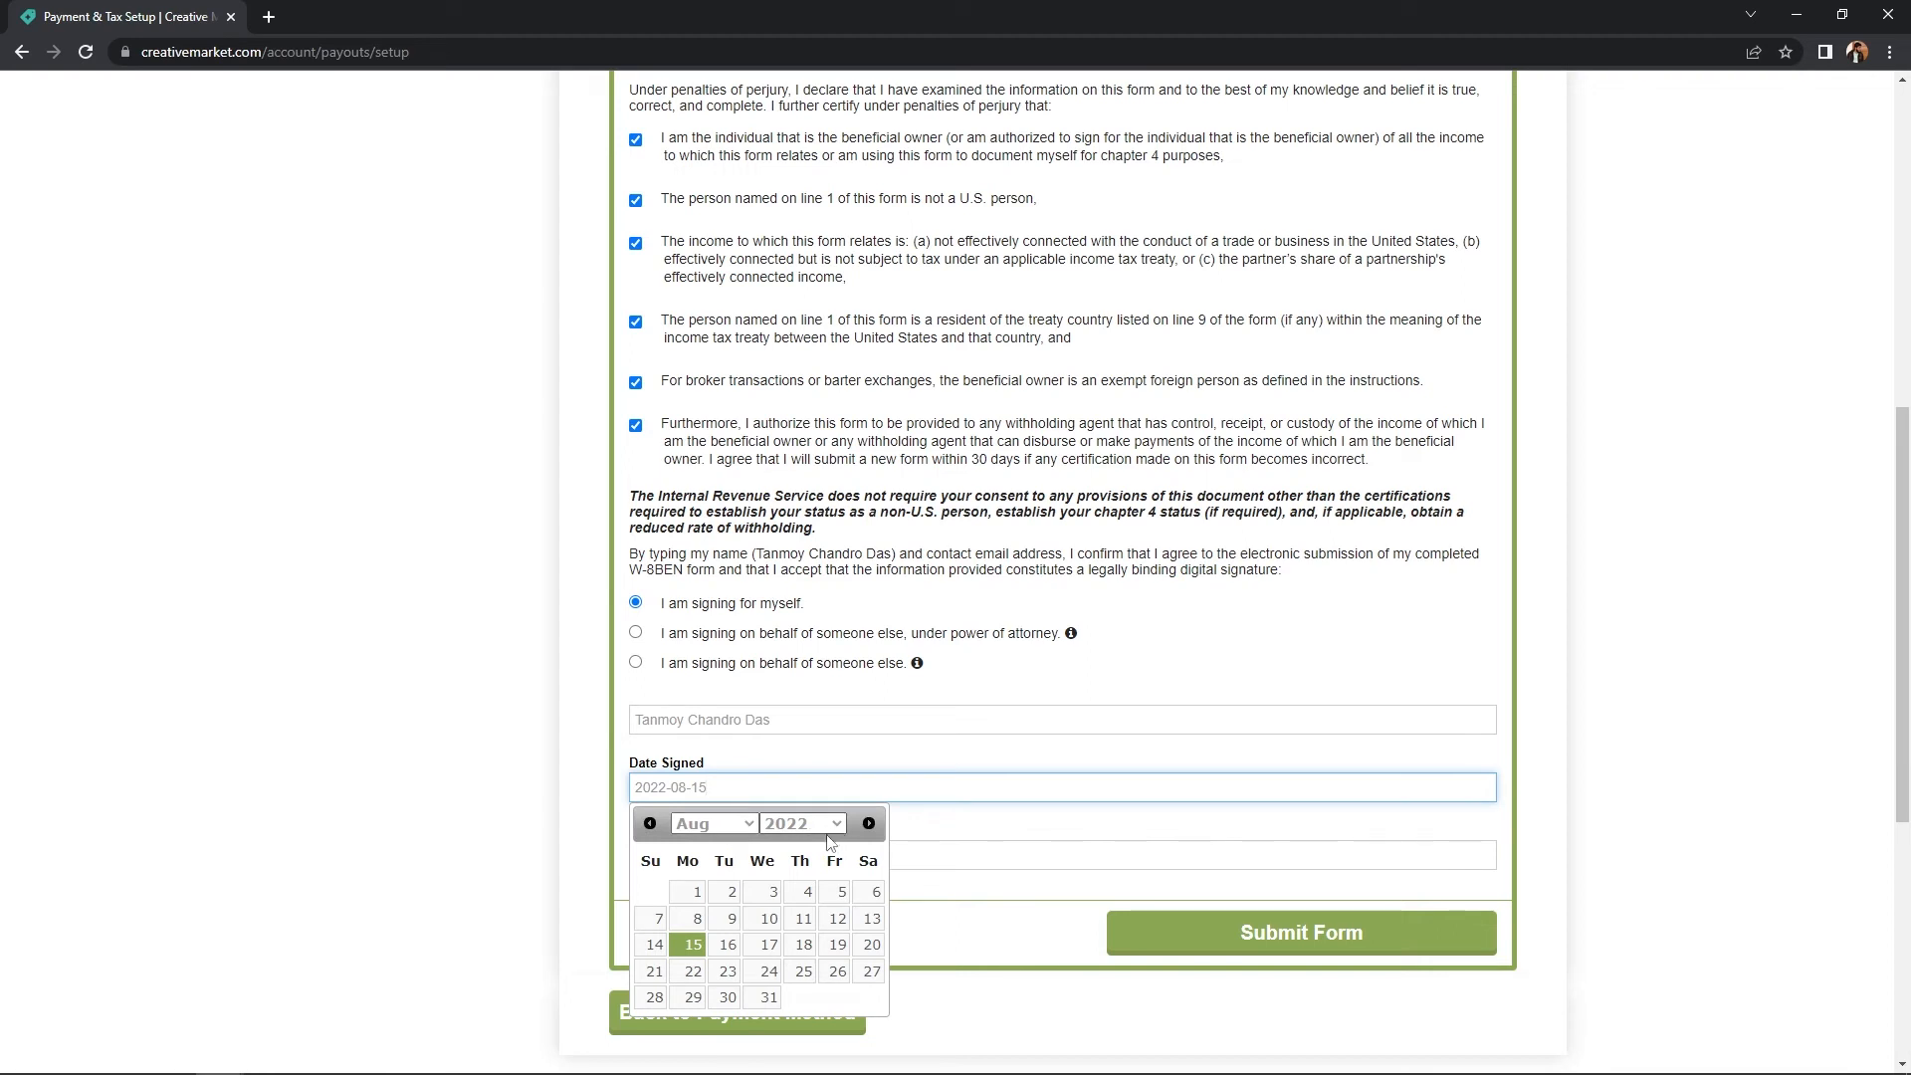
left_click(692, 948)
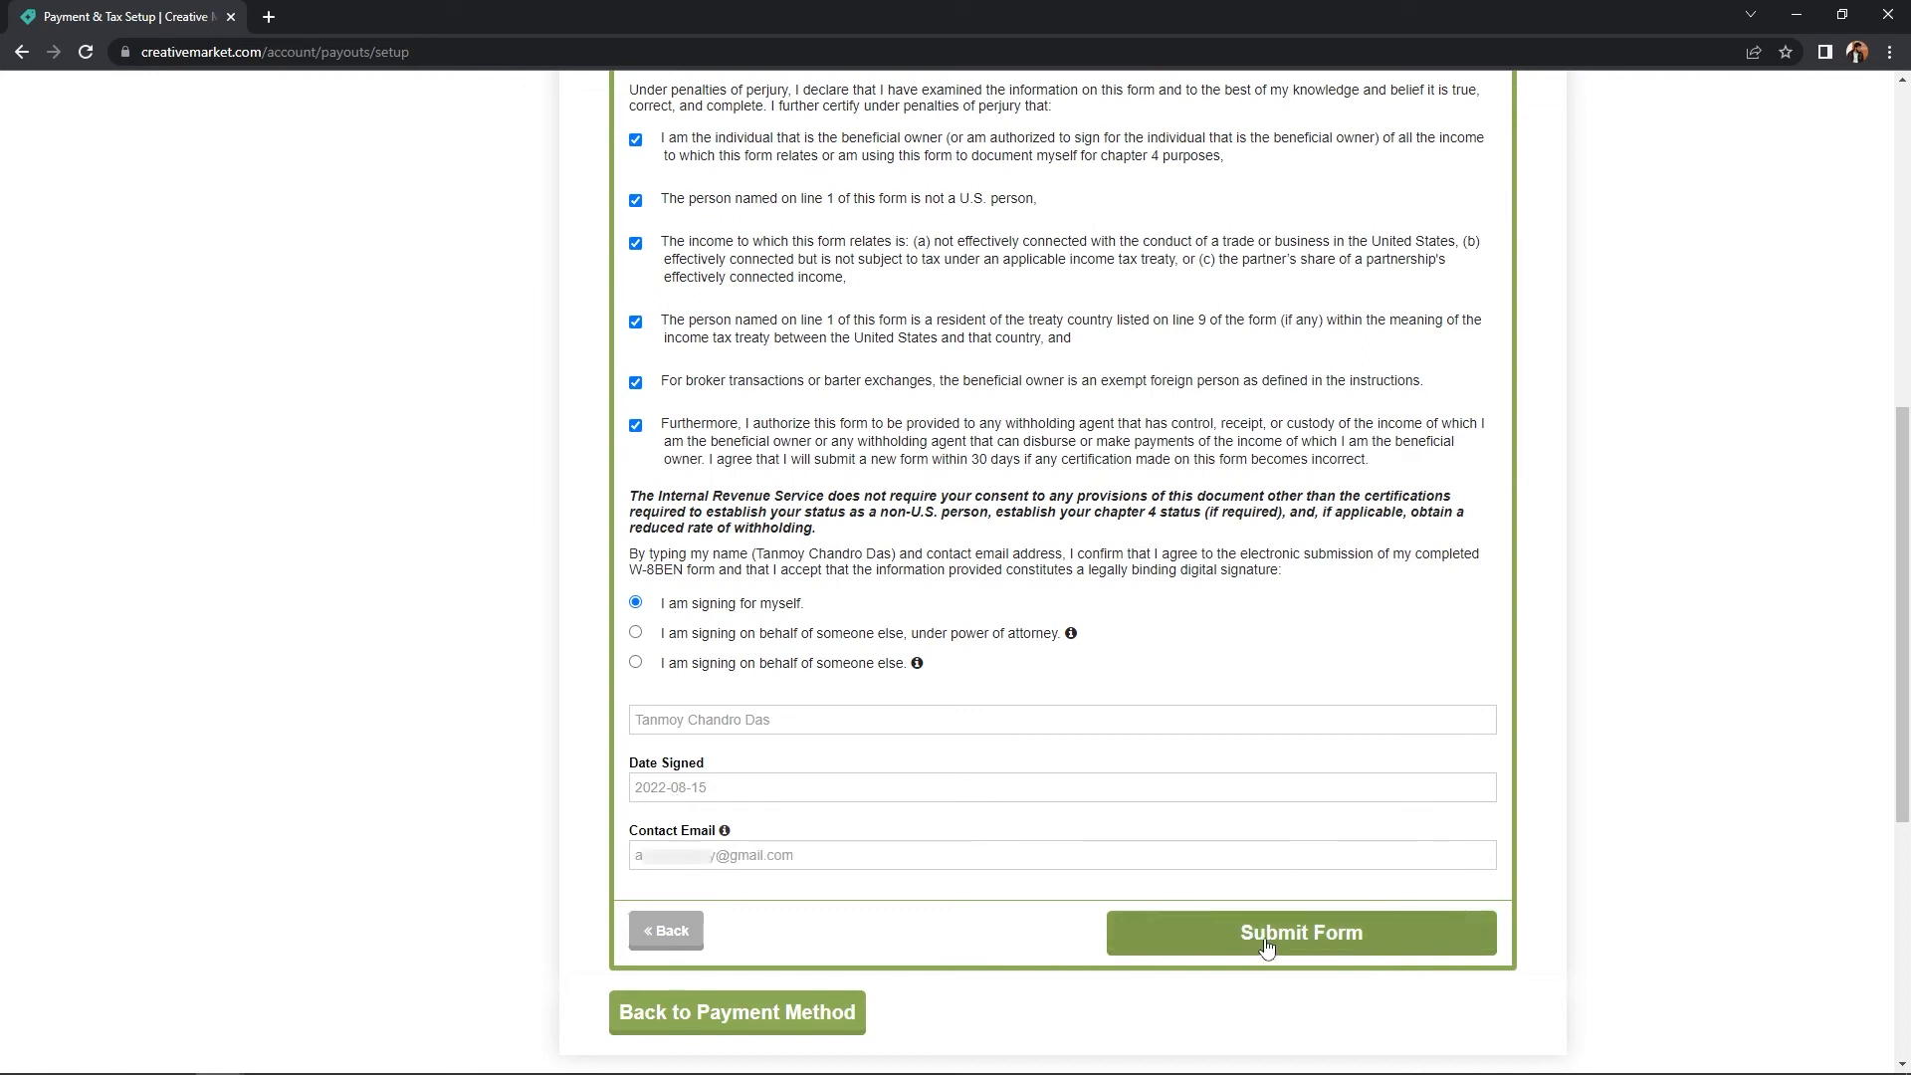
left_click(1265, 940)
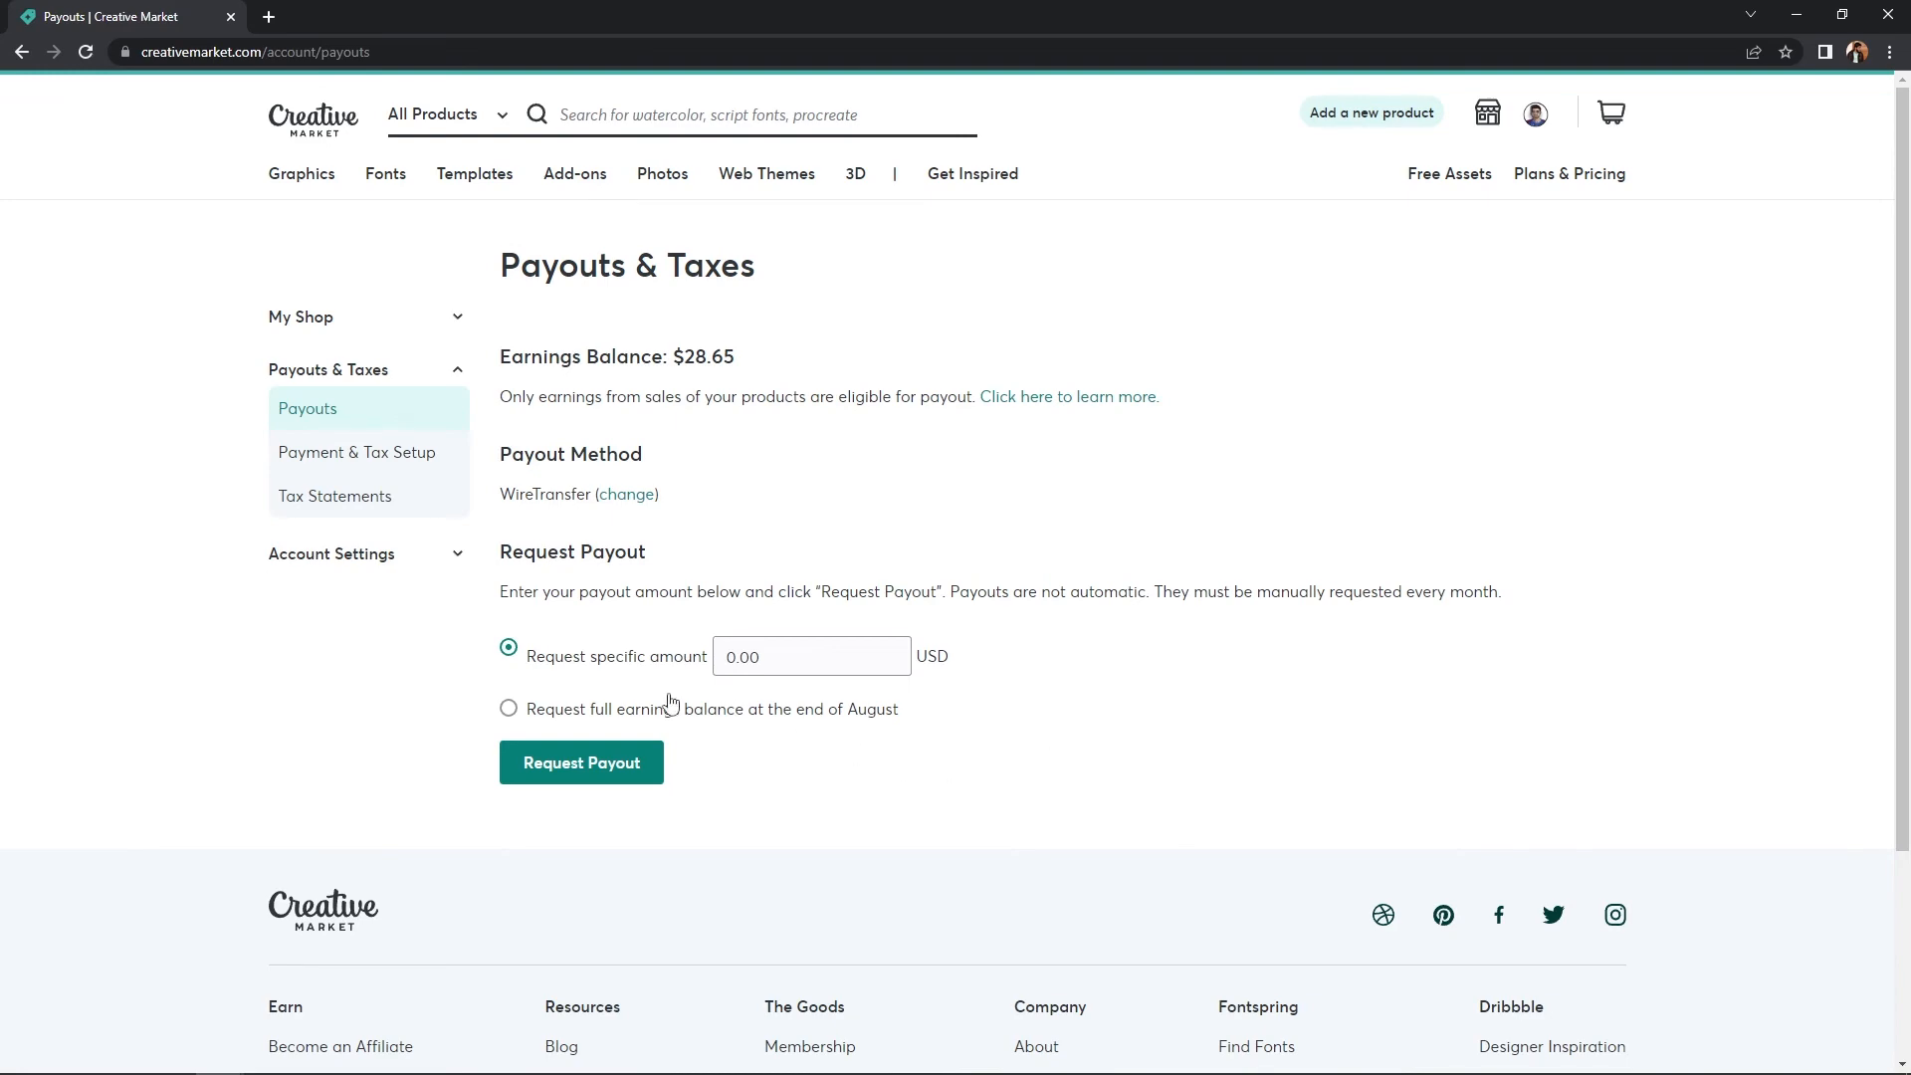
left_click(374, 463)
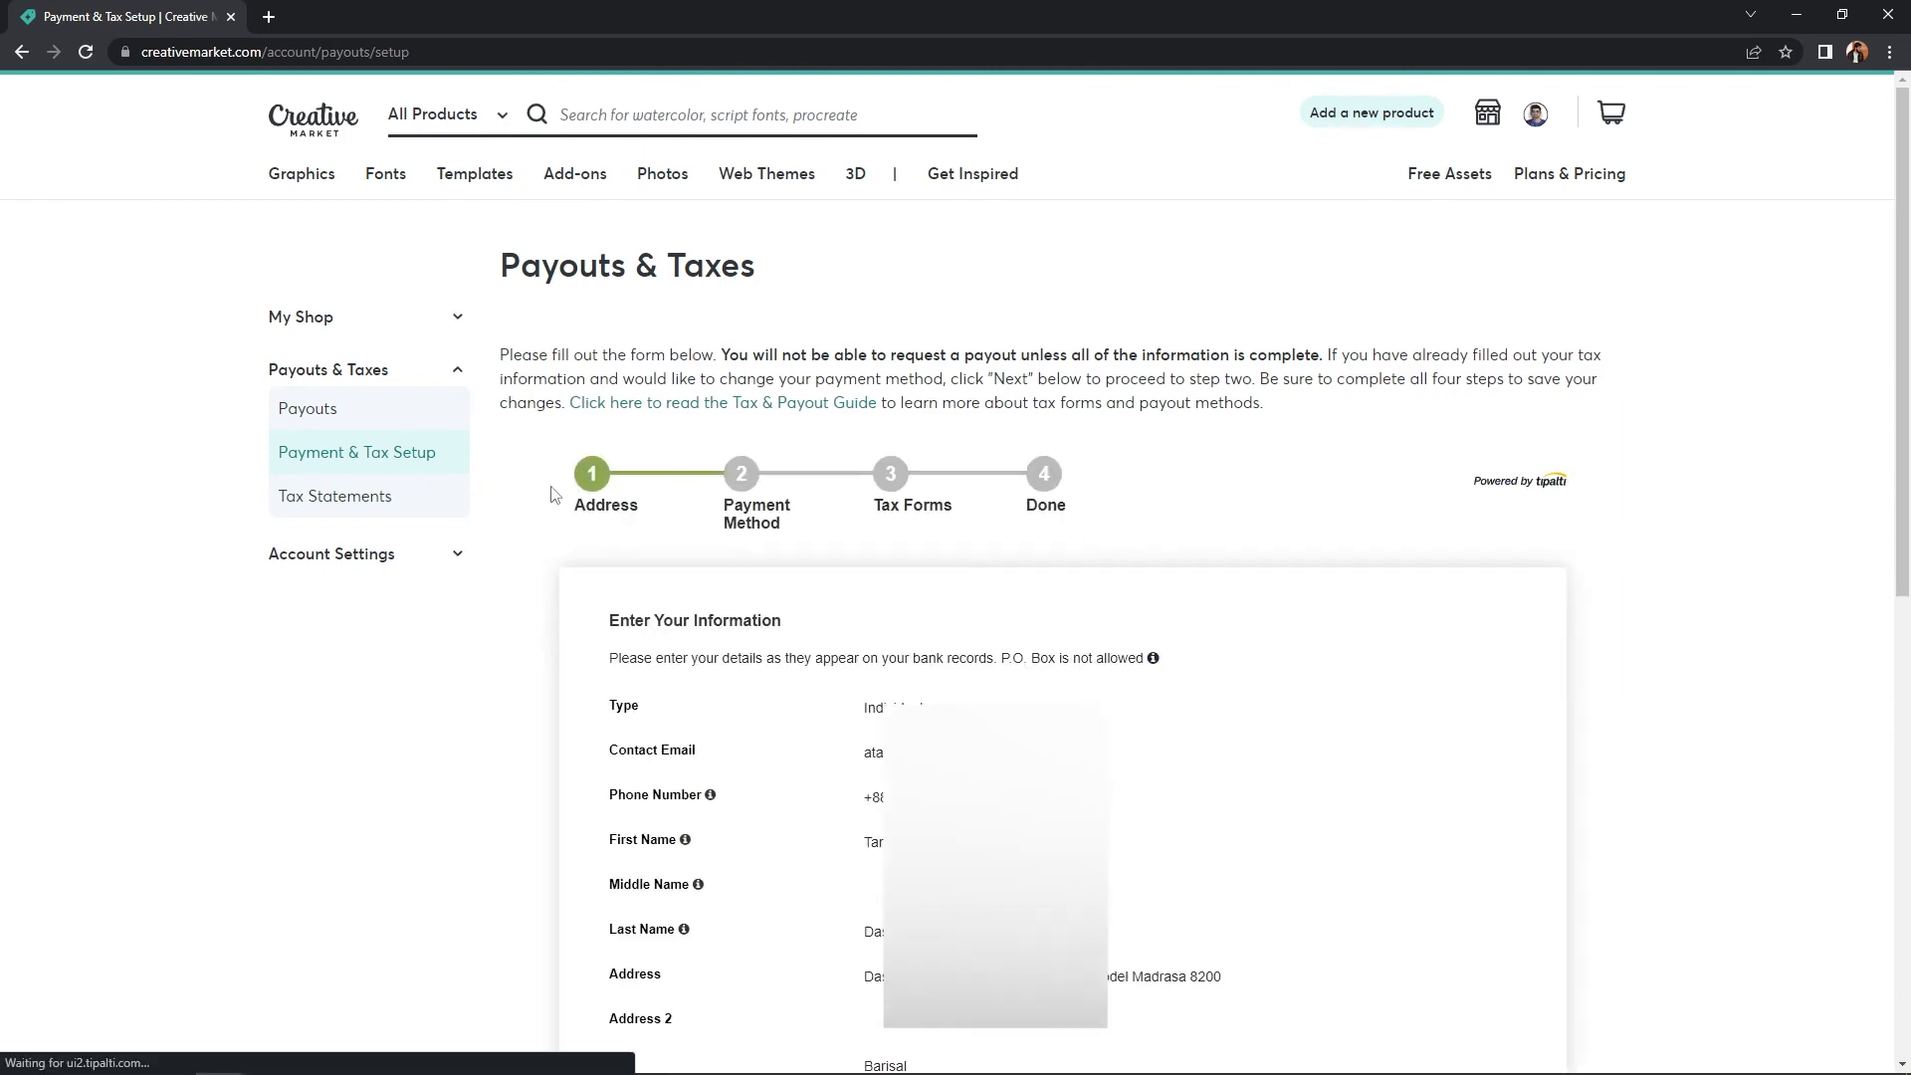
scroll(768, 632, "down", 6)
scroll(1058, 647, "up", 4)
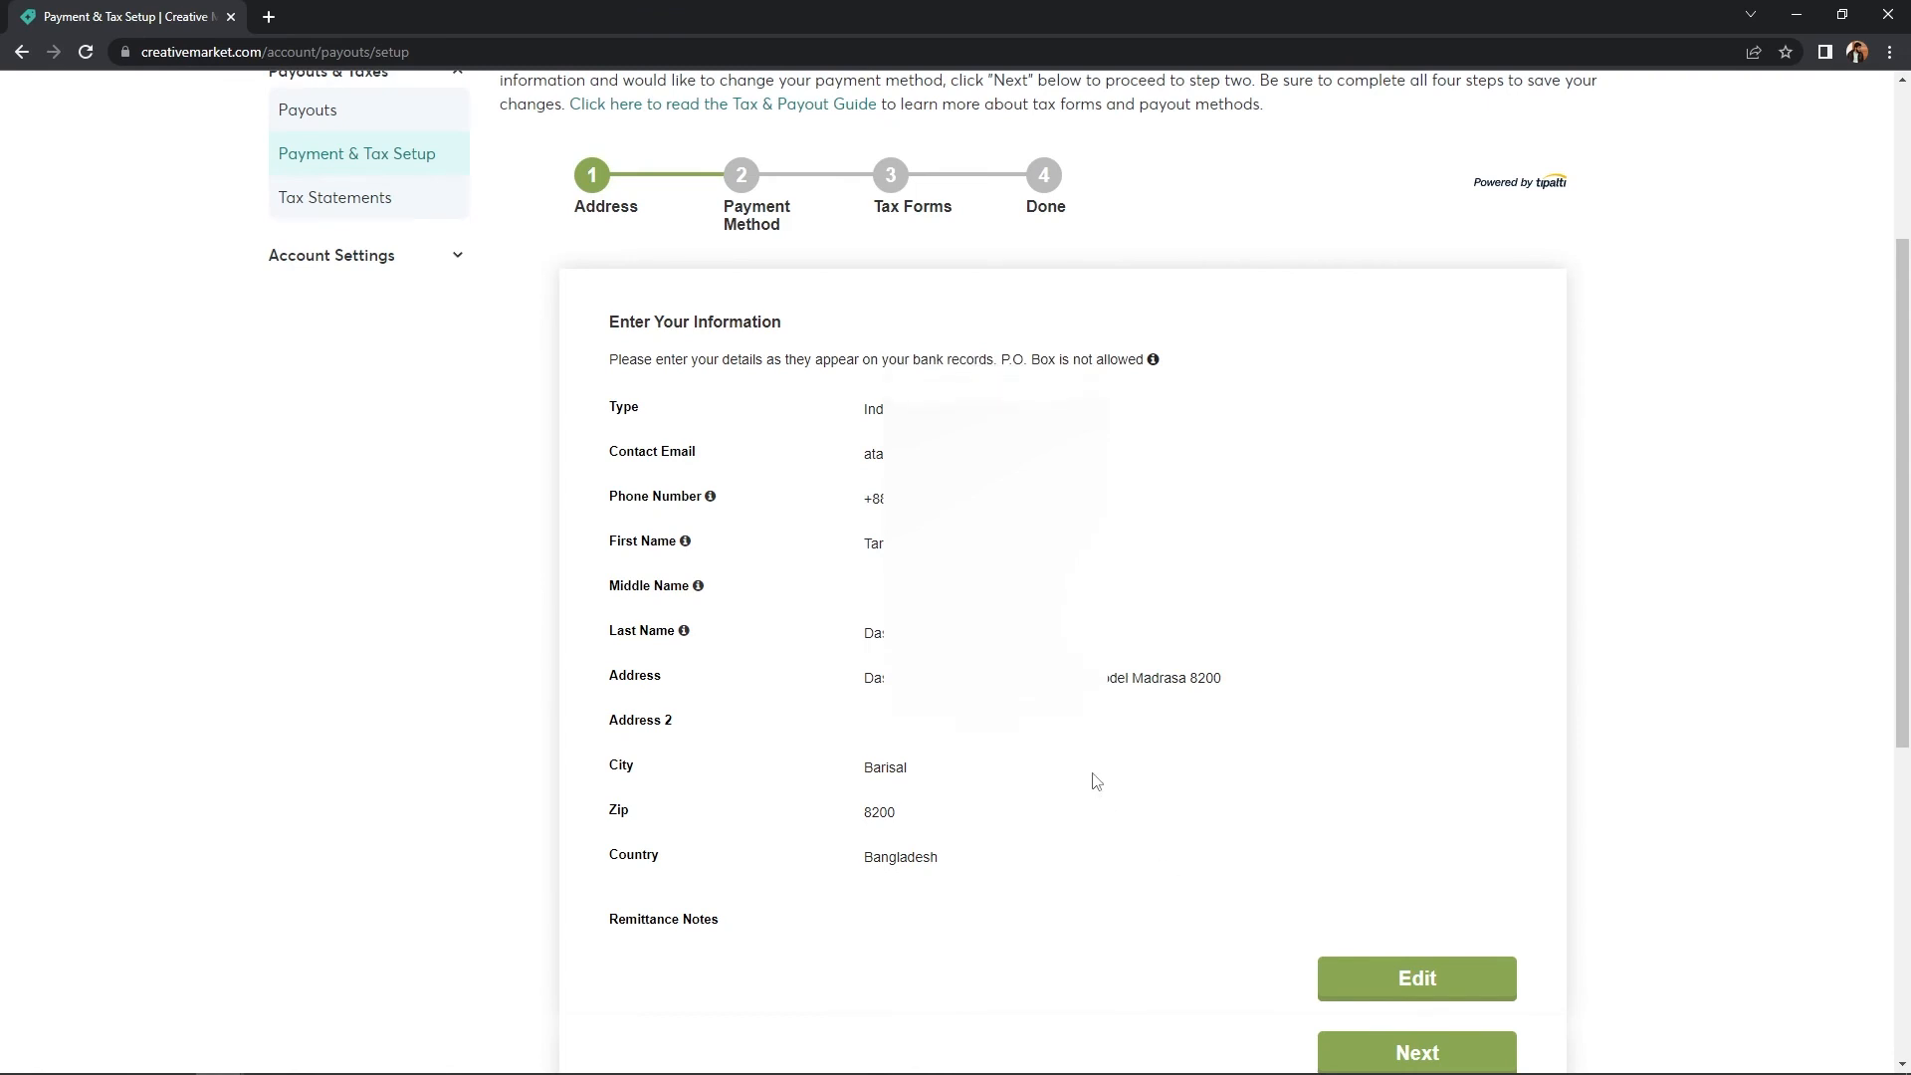
scroll(1095, 778, "up", 2)
scroll(1105, 808, "down", 2)
scroll(1114, 842, "up", 1)
left_click(350, 220)
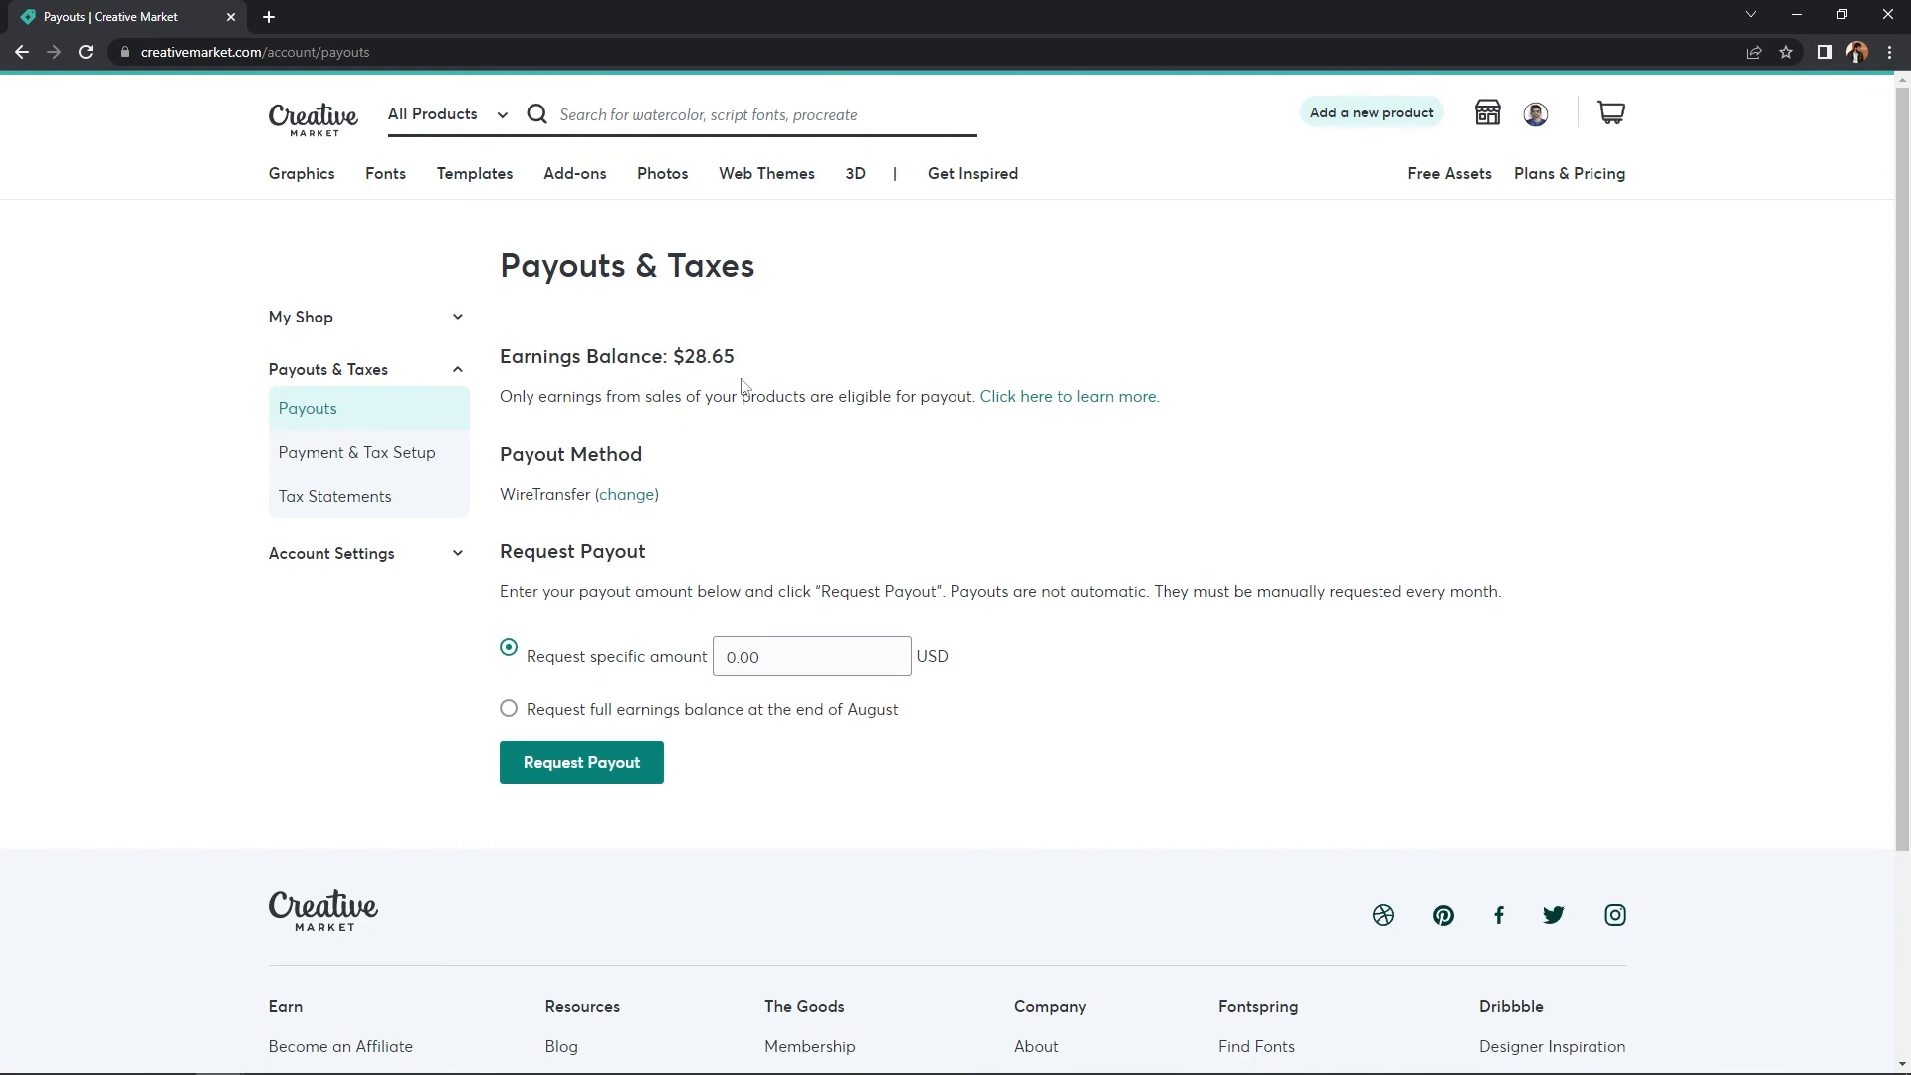
- On the Payouts & Taxes page, change the payout amount to 28
mouse_move(1488, 116)
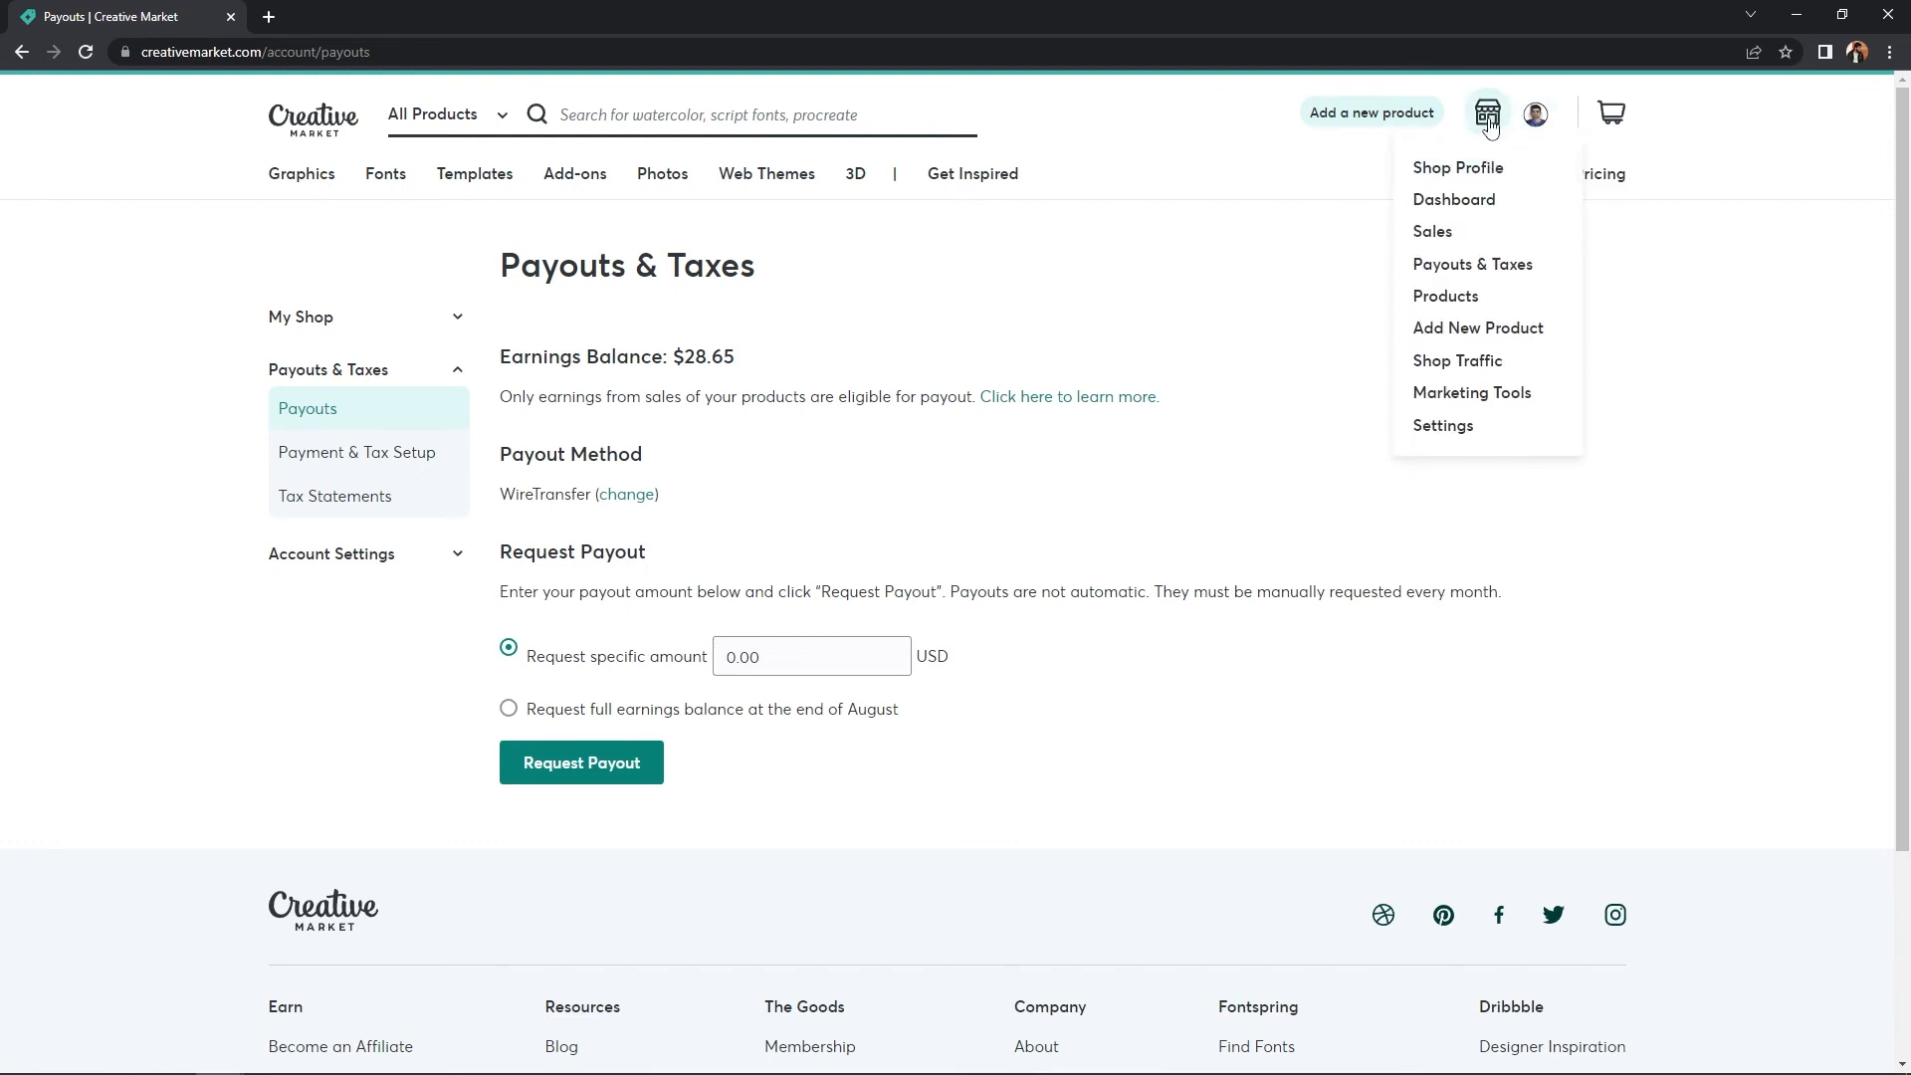
left_click(1473, 266)
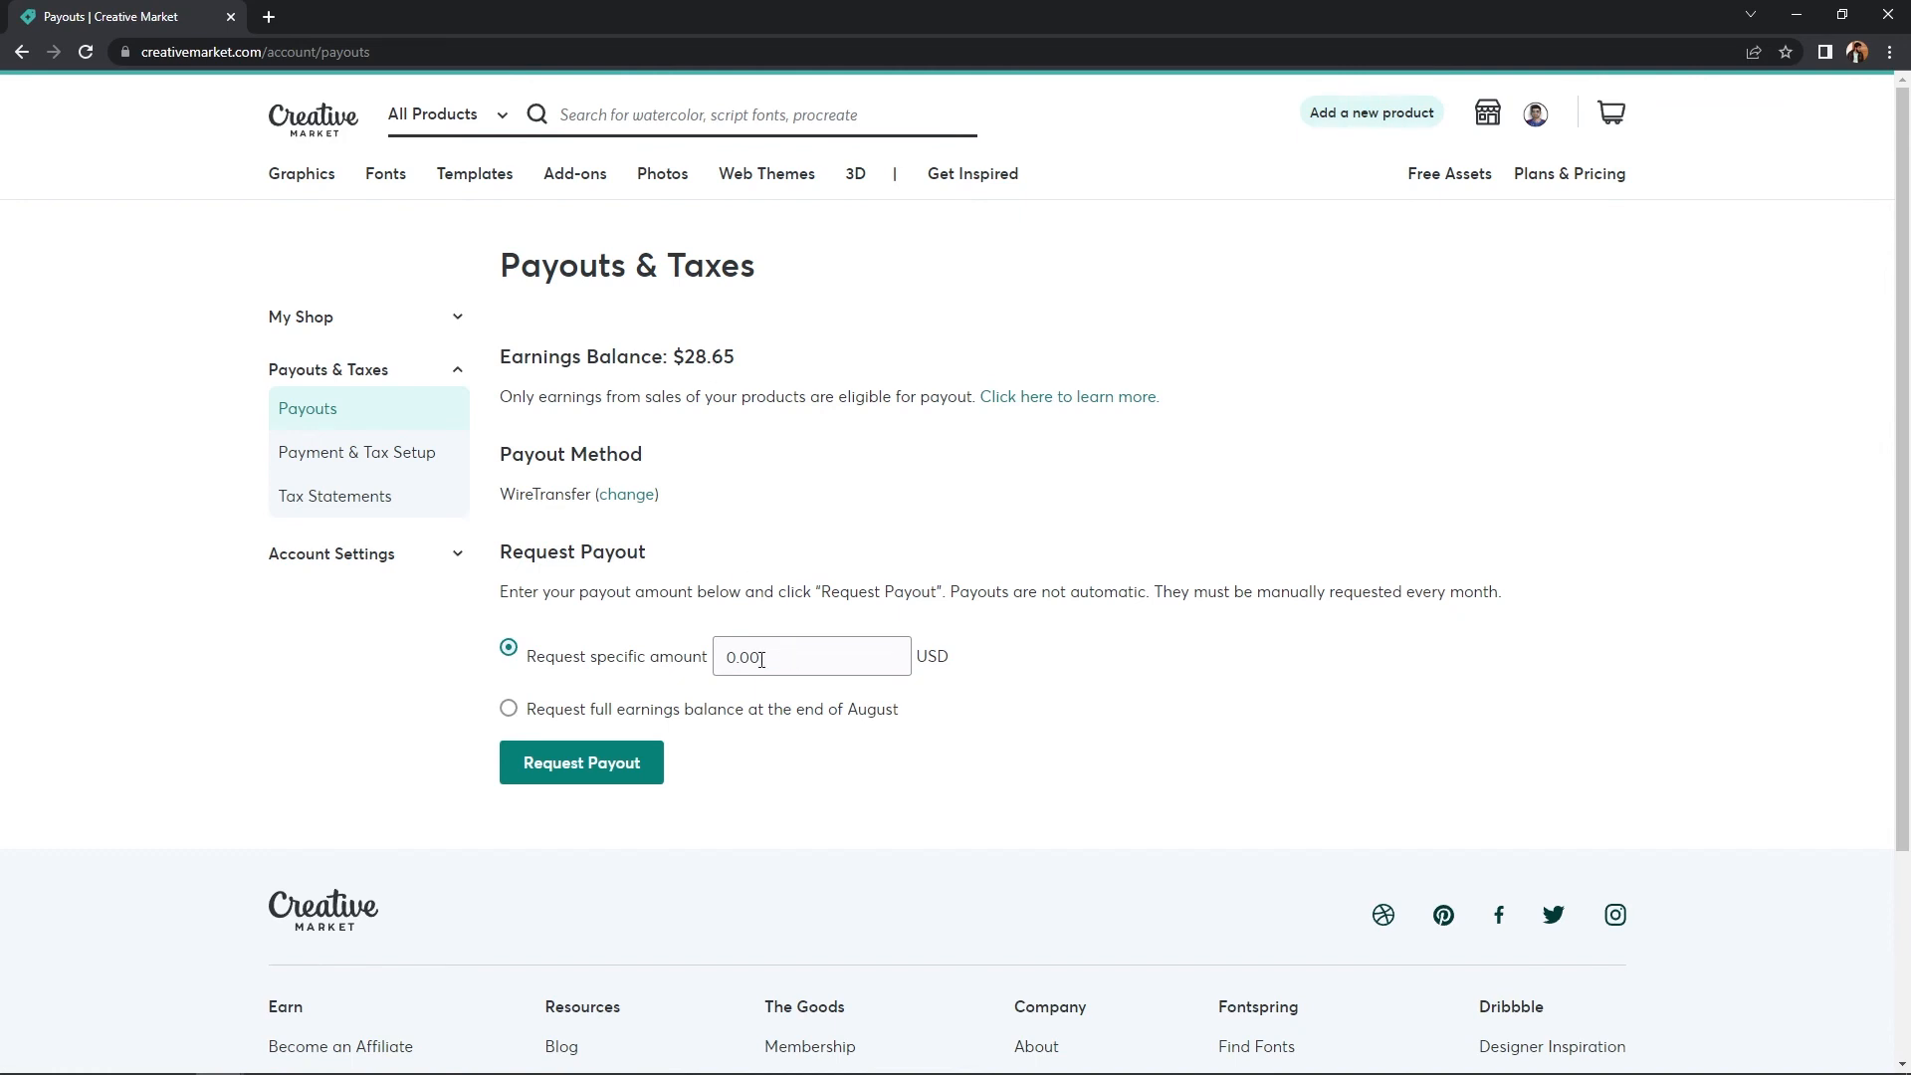
left_click_drag(737, 658, 727, 663)
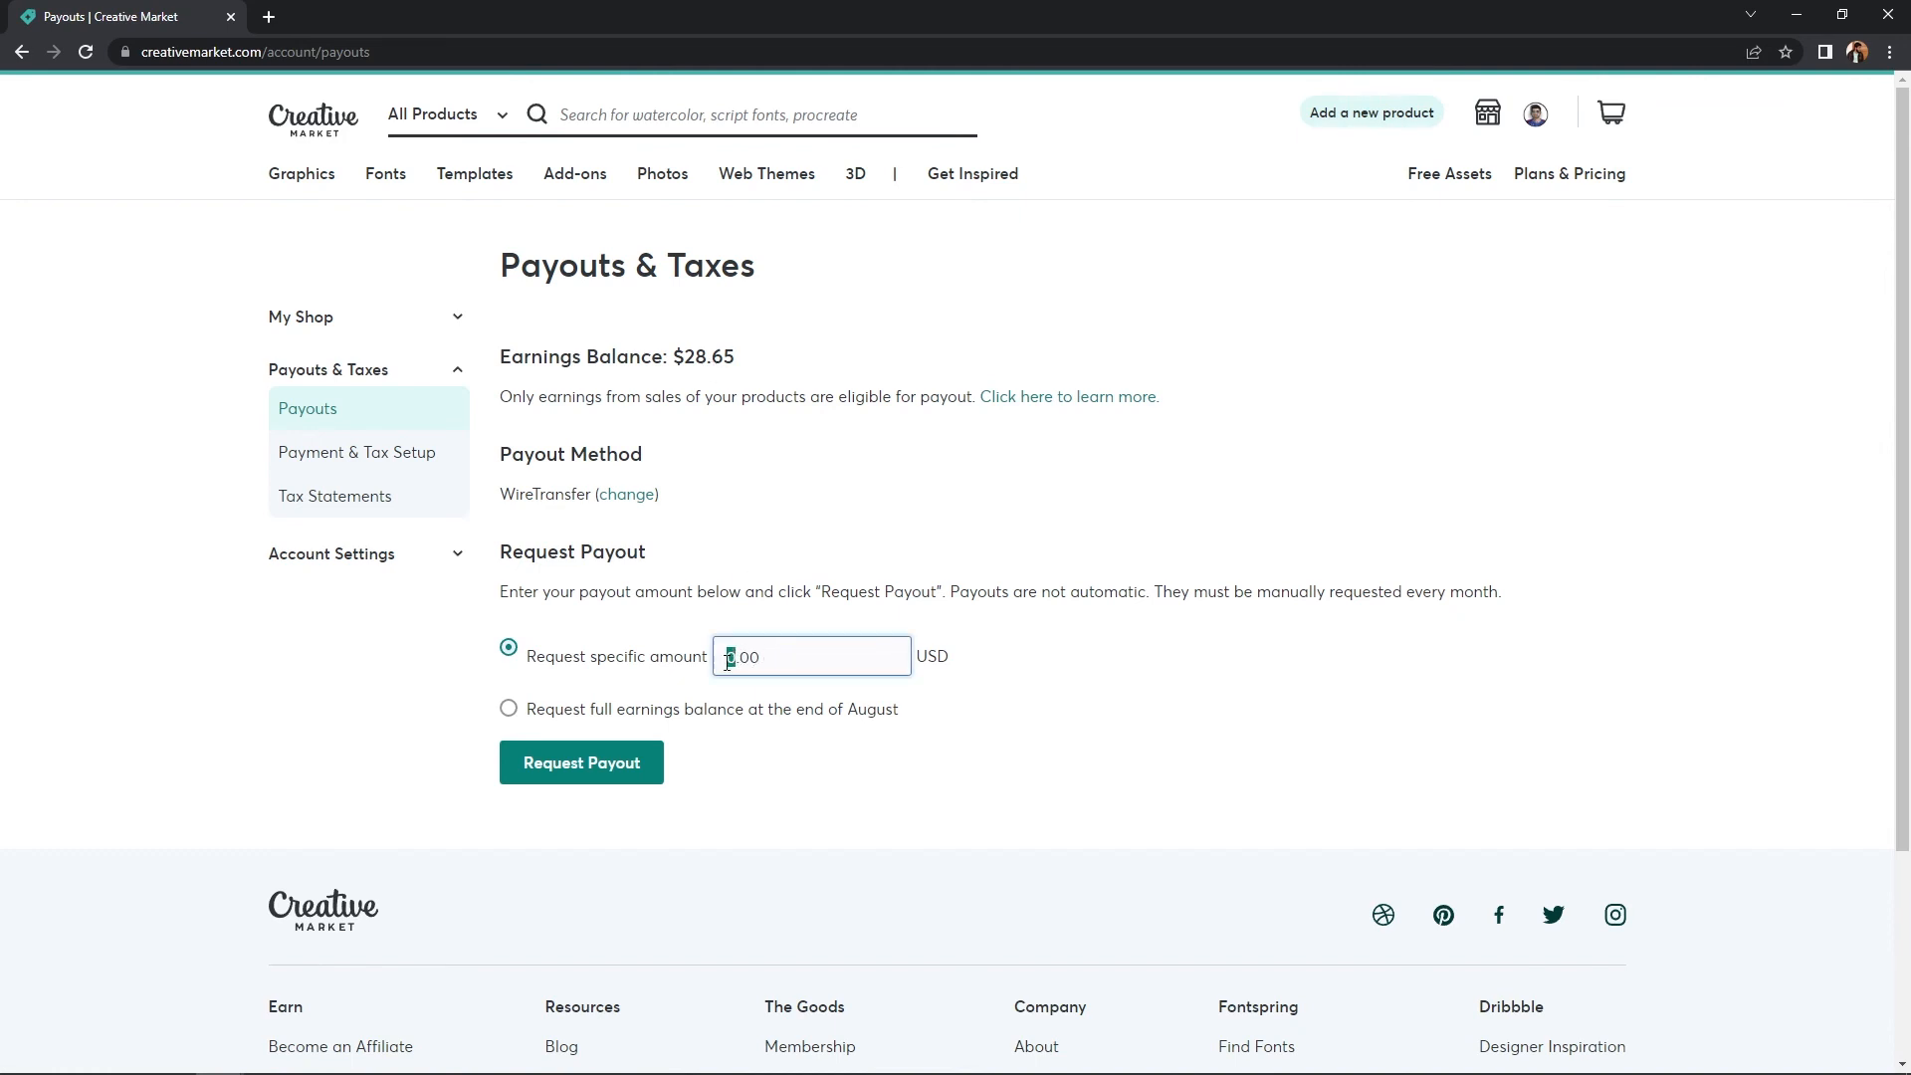
type("28")
left_click(590, 777)
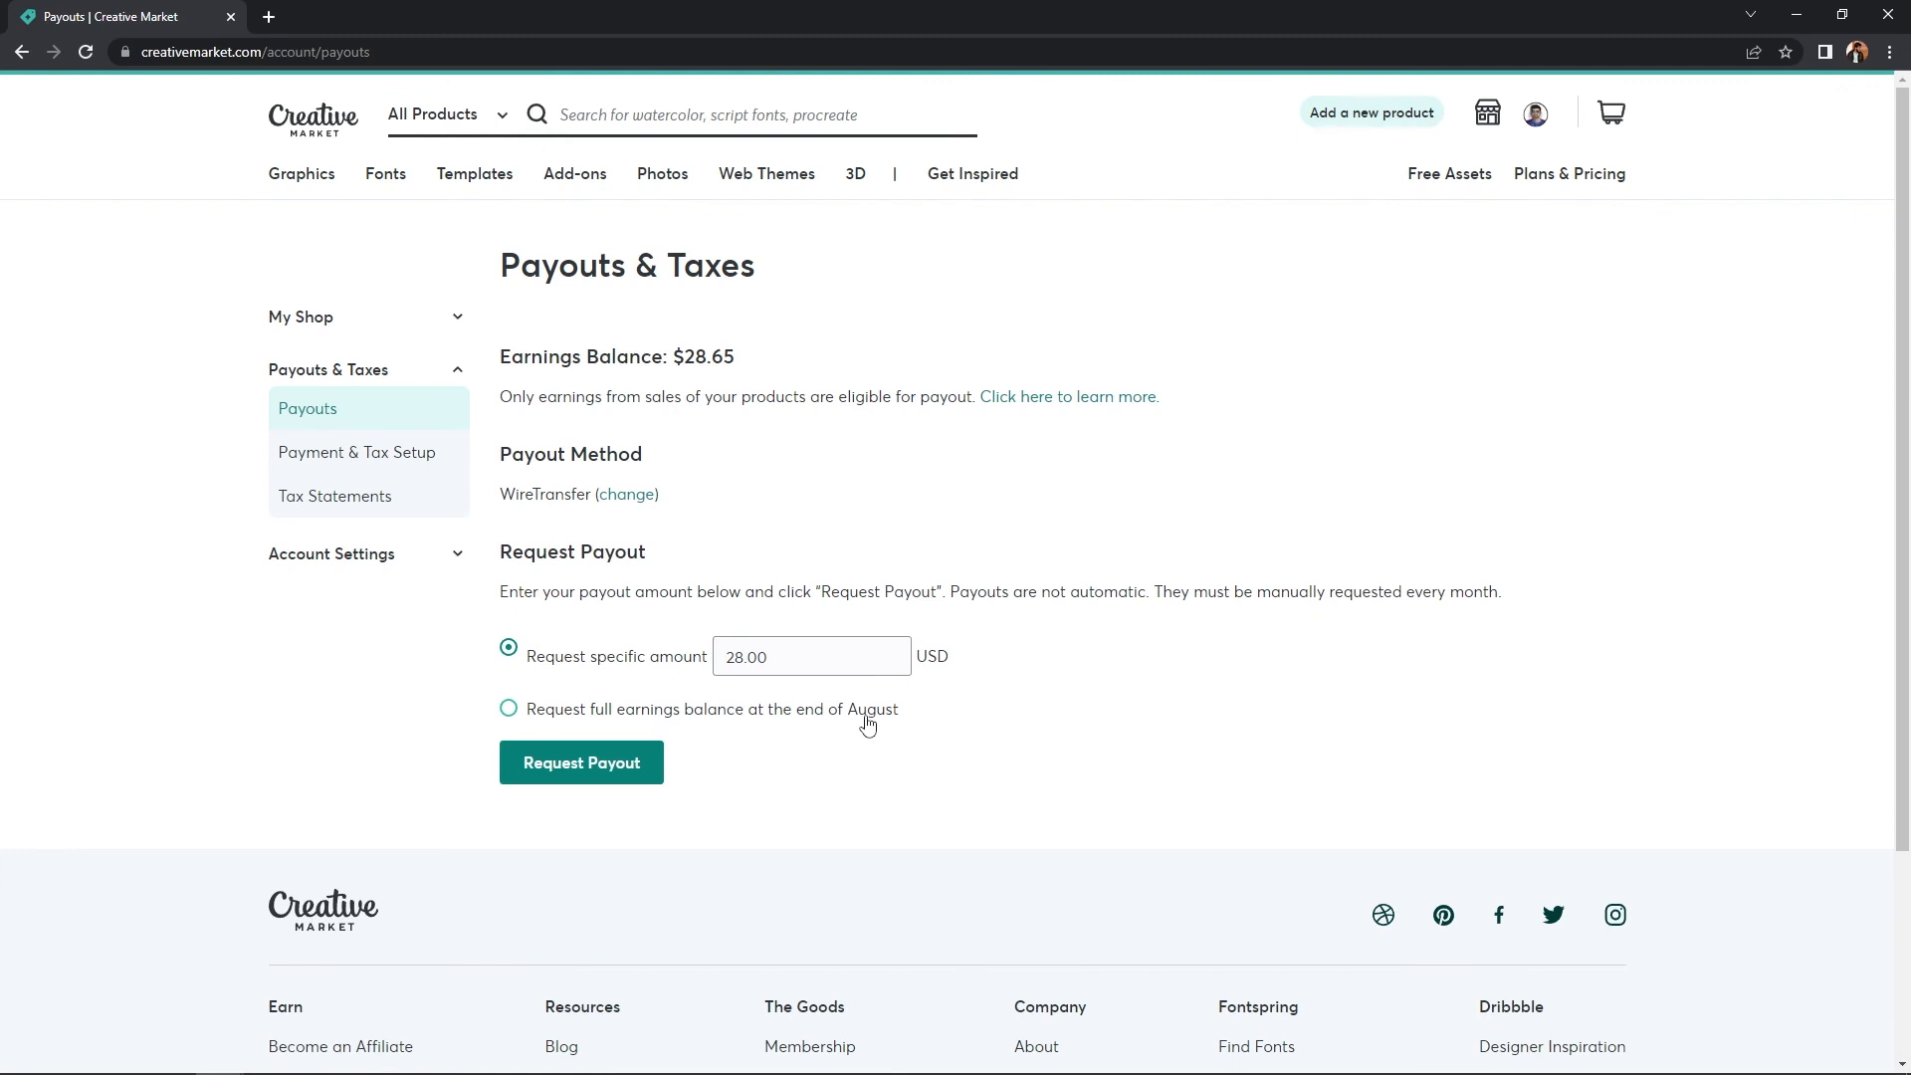
- Request a payout of the full $28.65 earnings balance instead
left_click(727, 721)
left_click_drag(779, 660, 641, 668)
left_click(788, 737)
left_click(597, 776)
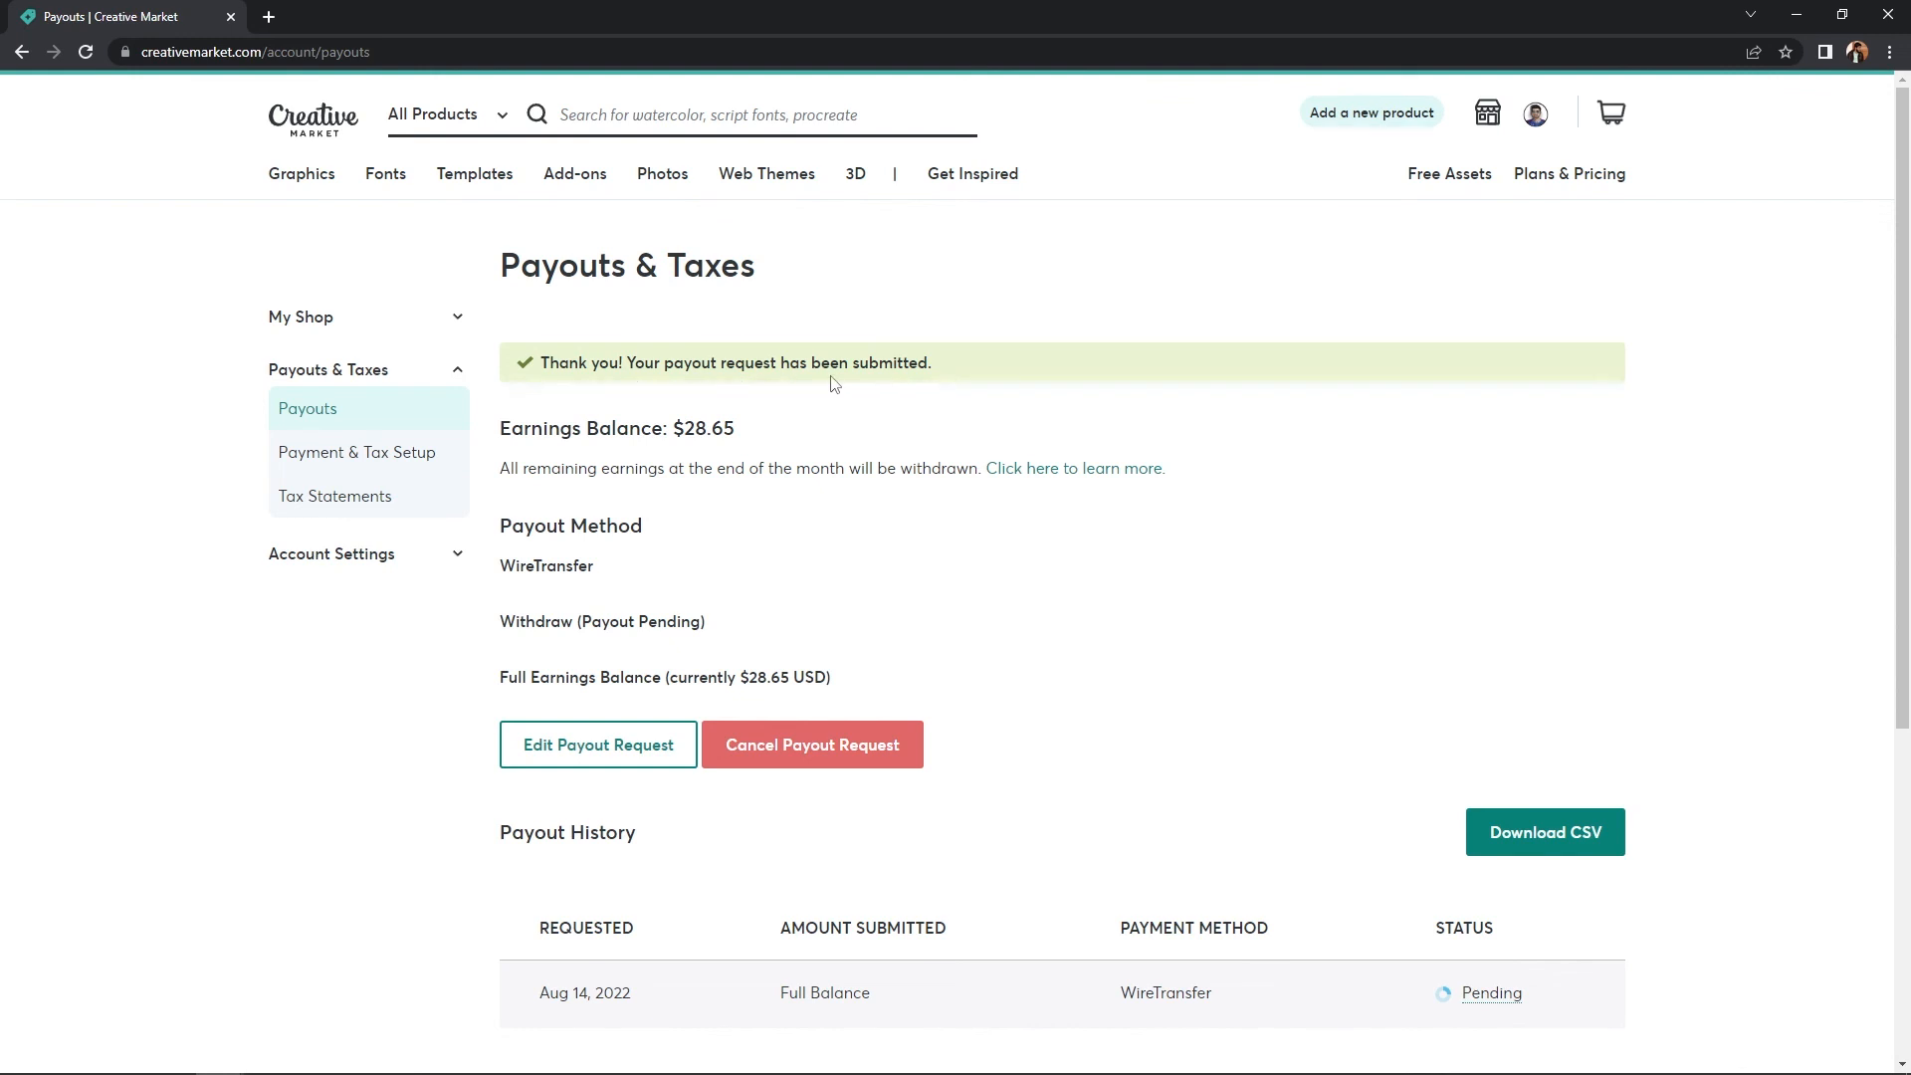
scroll(834, 384, "down", 2)
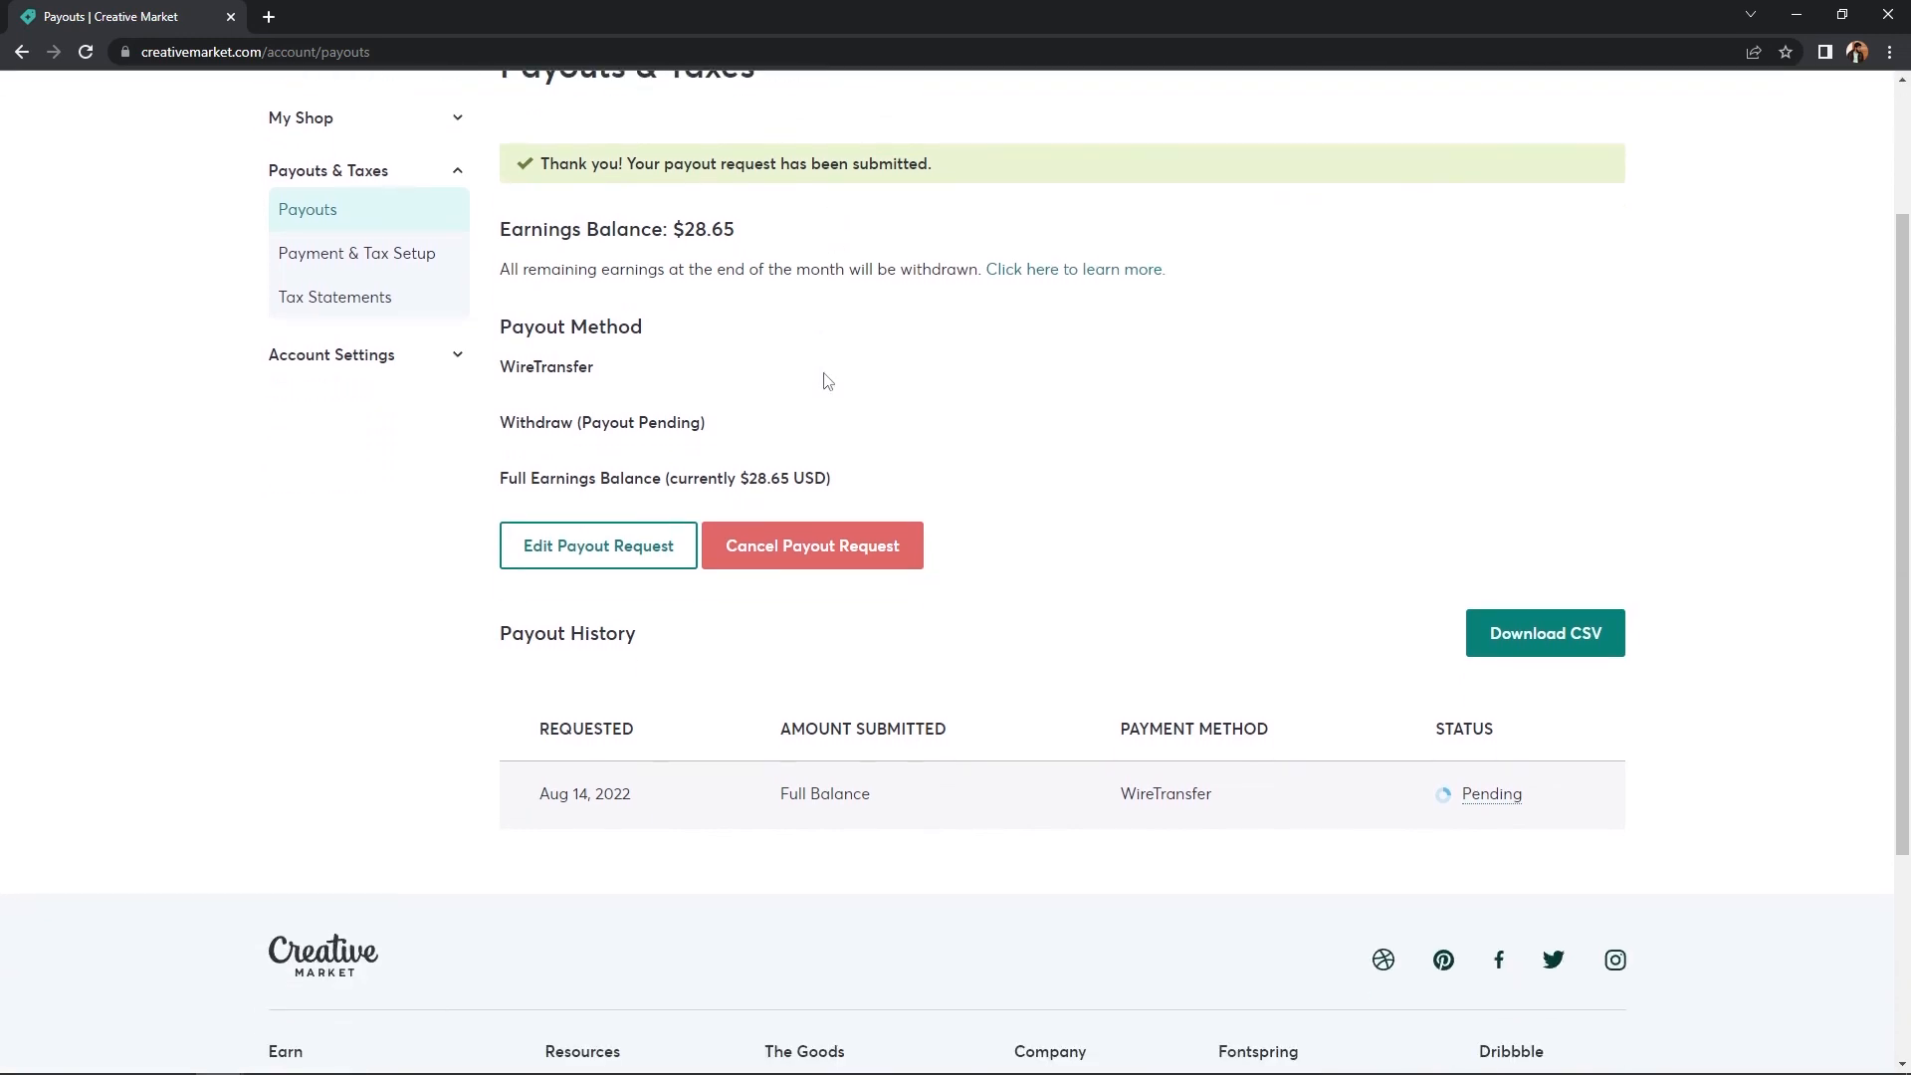
mouse_move(1497, 801)
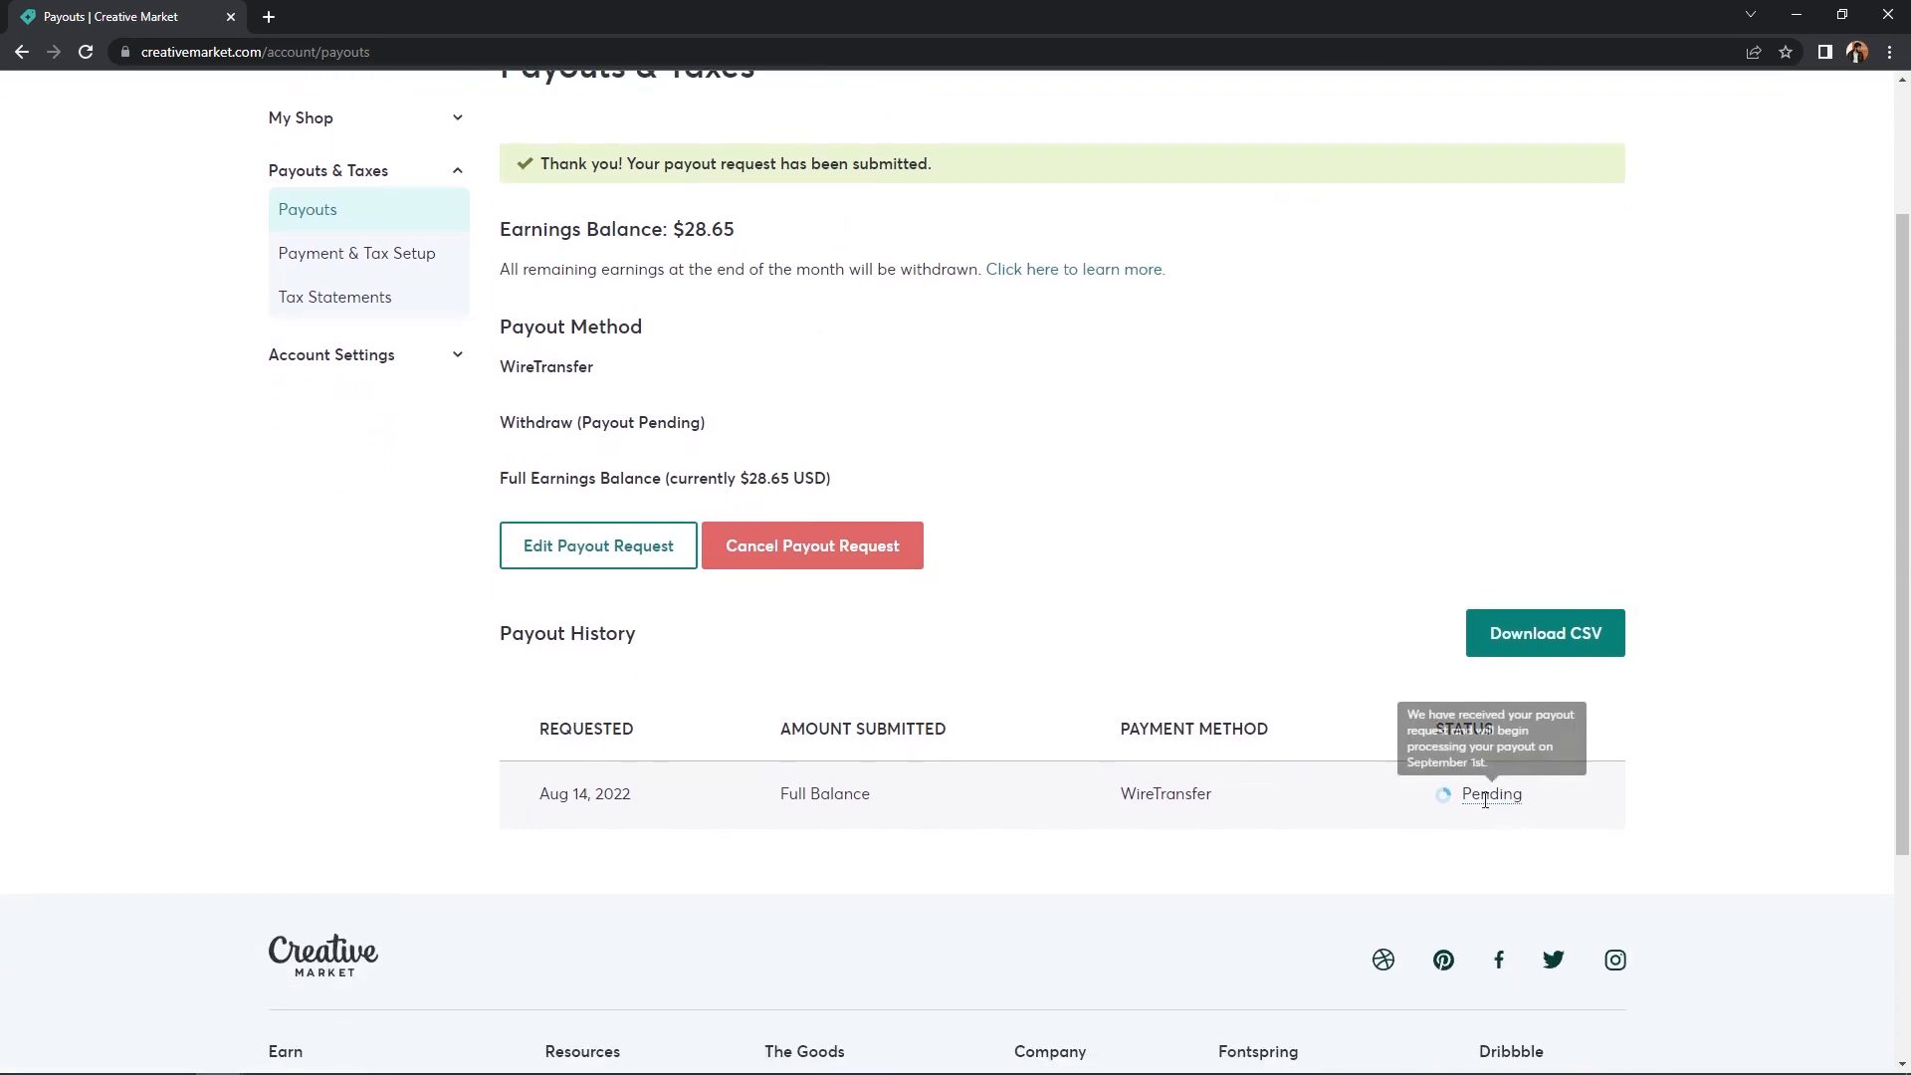